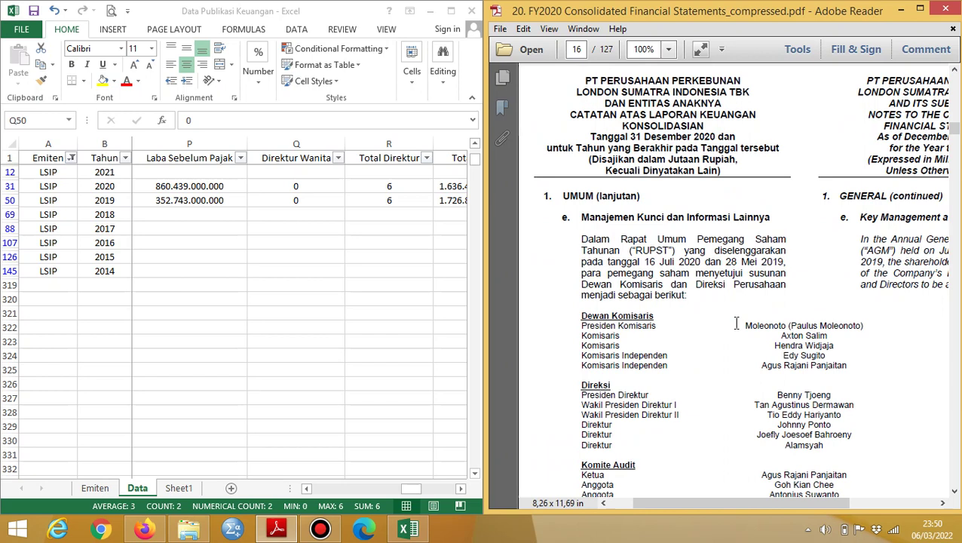
Select LSIP's 2020 Total Saham cell, and search the FY2020 report for "modal saham" to reach the share capital table in note 22.
{"action": "left_click", "coordinate": [289, 196]}
{"action": "key", "text": "Up"}
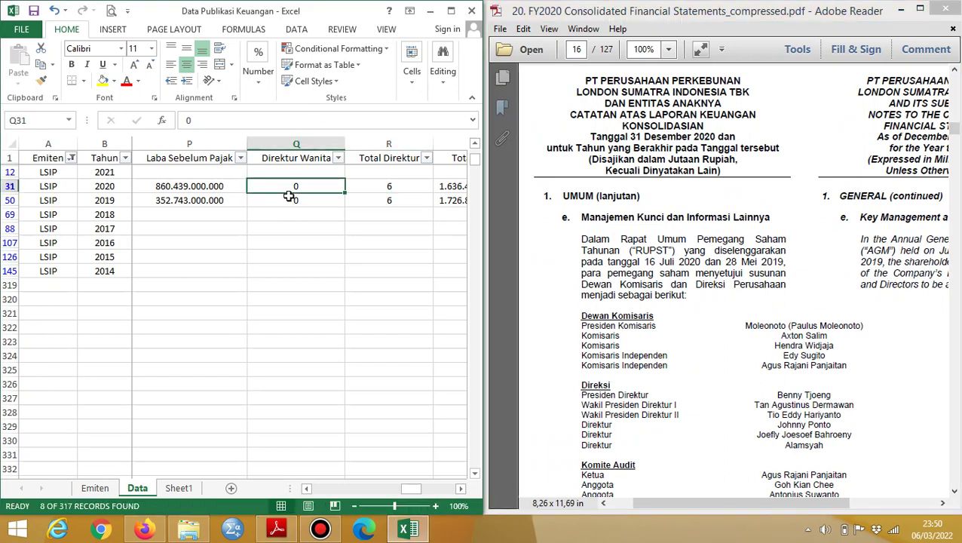
{"action": "key", "text": "Left"}
{"action": "key", "text": "Left"}
{"action": "key", "text": "Left"}
{"action": "key", "text": "Left"}
{"action": "key", "text": "Left"}
{"action": "key", "text": "Left"}
{"action": "key", "text": "Left"}
{"action": "key", "text": "Left"}
{"action": "key", "text": "Left"}
{"action": "key", "text": "Left"}
{"action": "key", "text": "Left"}
{"action": "key", "text": "Left"}
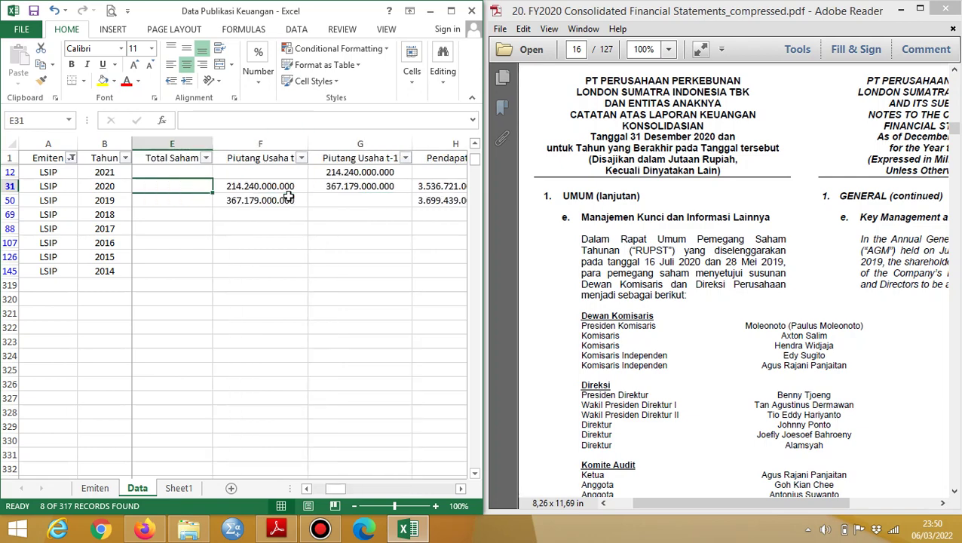
{"action": "key", "text": "alt+Tab"}
{"action": "key", "text": "ctrl+f"}
{"action": "type", "text": "modal saham"}
{"action": "key", "text": "Return"}
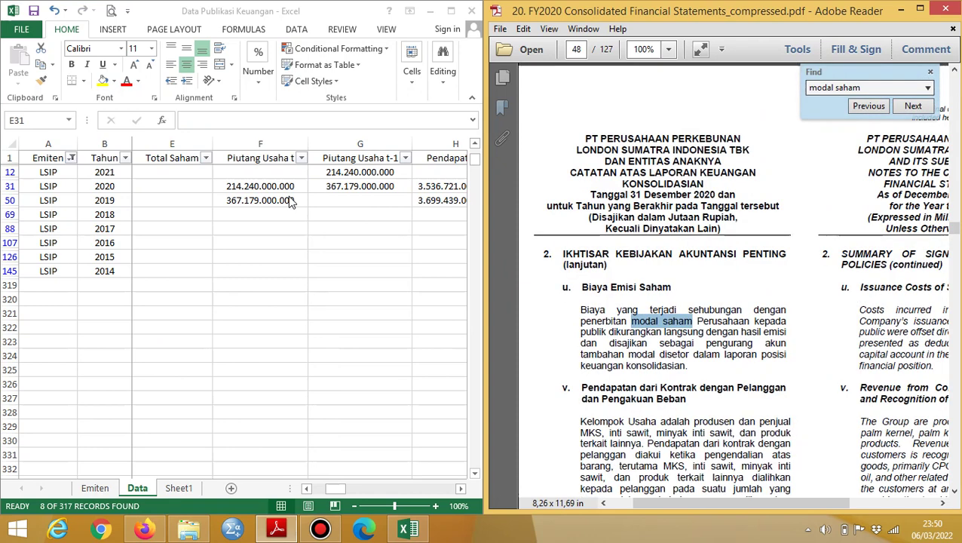
{"action": "key", "text": "Return"}
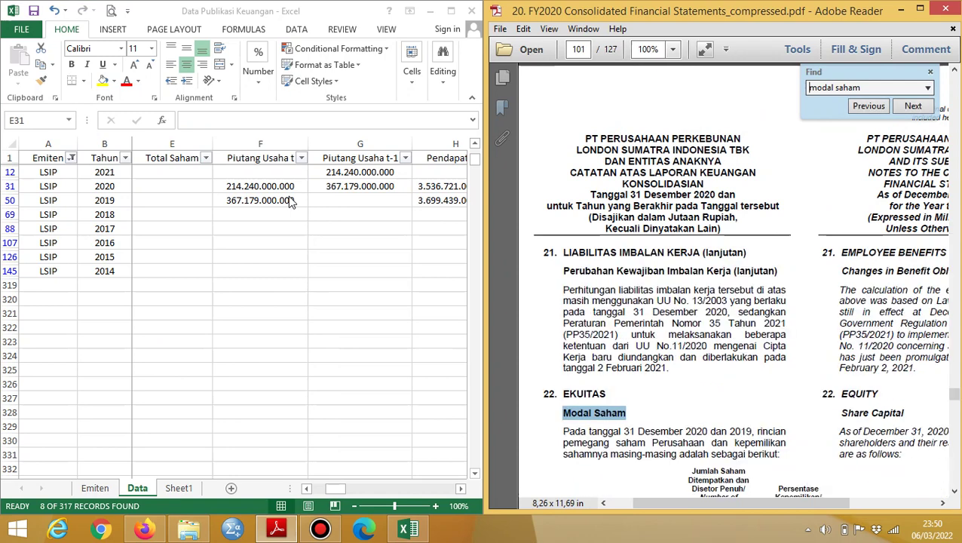
{"action": "left_click", "coordinate": [291, 202]}
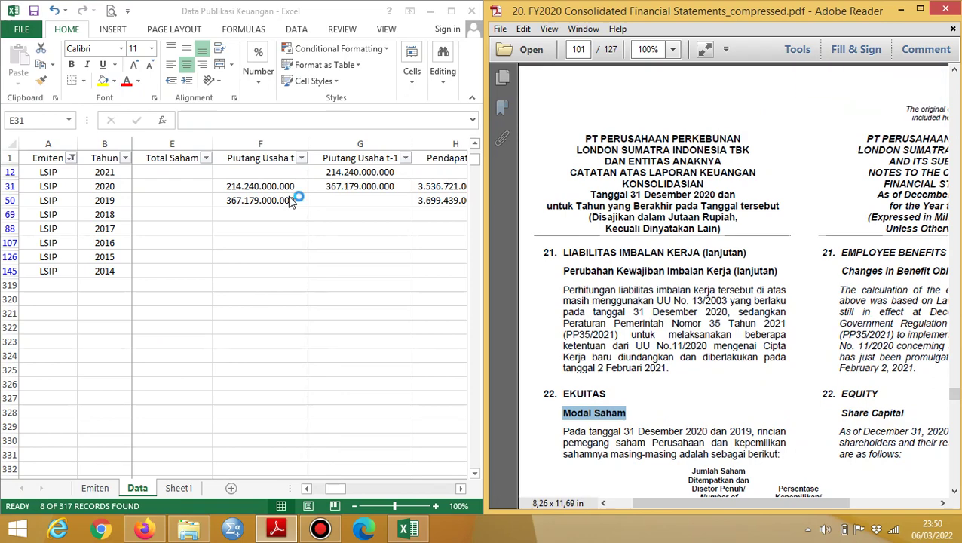
{"action": "key", "text": "Page_Down"}
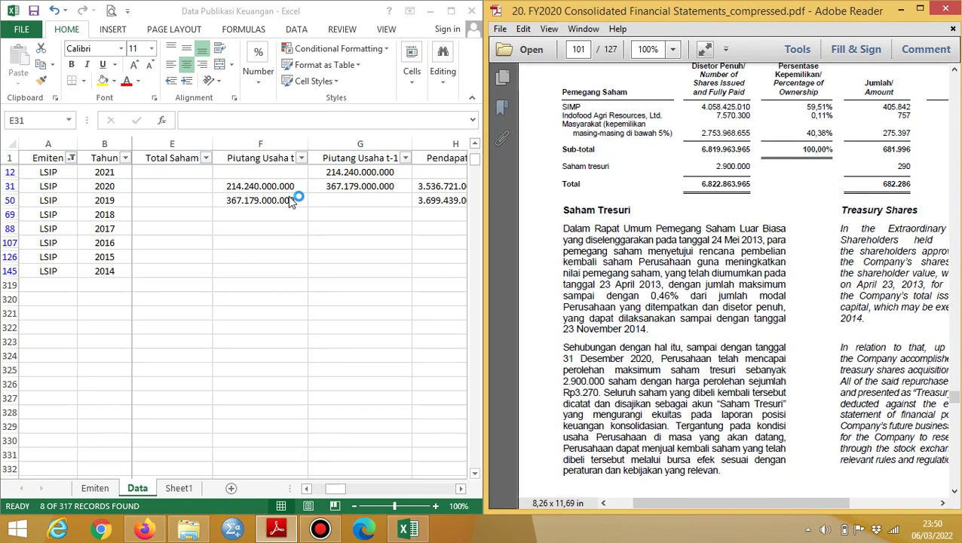
{"action": "scroll", "coordinate": [291, 202], "scroll_direction": "up", "scroll_amount": 4}
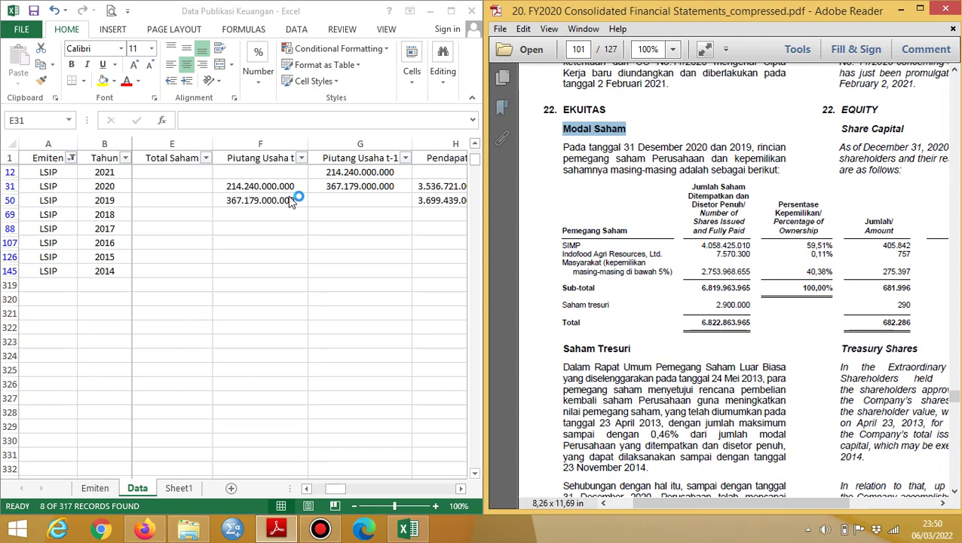
Enter 6.822.863.965 as LSIP's 2020 Total Saham and copy it to the 2019 row.
{"action": "left_click", "coordinate": [149, 182]}
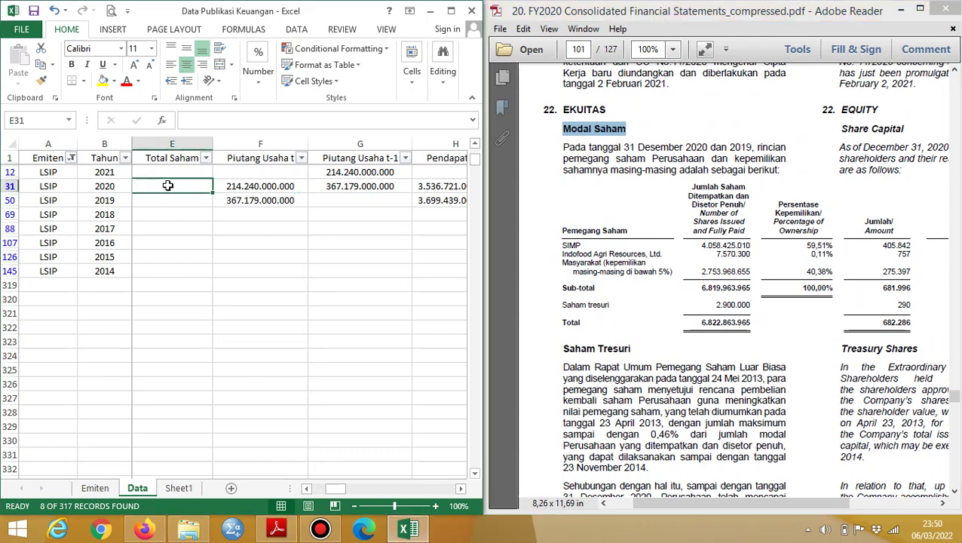
{"action": "type", "text": "6.822.863.965"}
{"action": "key", "text": "Return"}
{"action": "key", "text": "ctrl+c"}
{"action": "key", "text": "ctrl+v"}
Select LSIP's 2018 Total Ekuitas cell, close the FY2020 report and bring up the 12 LSIP folder in File Explorer.
{"action": "key", "text": "Left"}
{"action": "key", "text": "Left"}
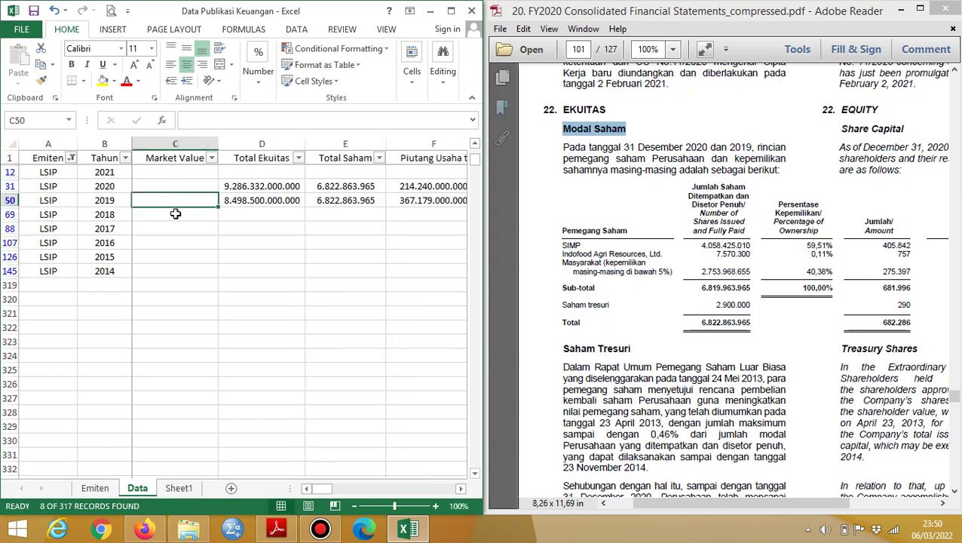
{"action": "key", "text": "Down"}
{"action": "key", "text": "Right"}
{"action": "key", "text": "alt+Tab"}
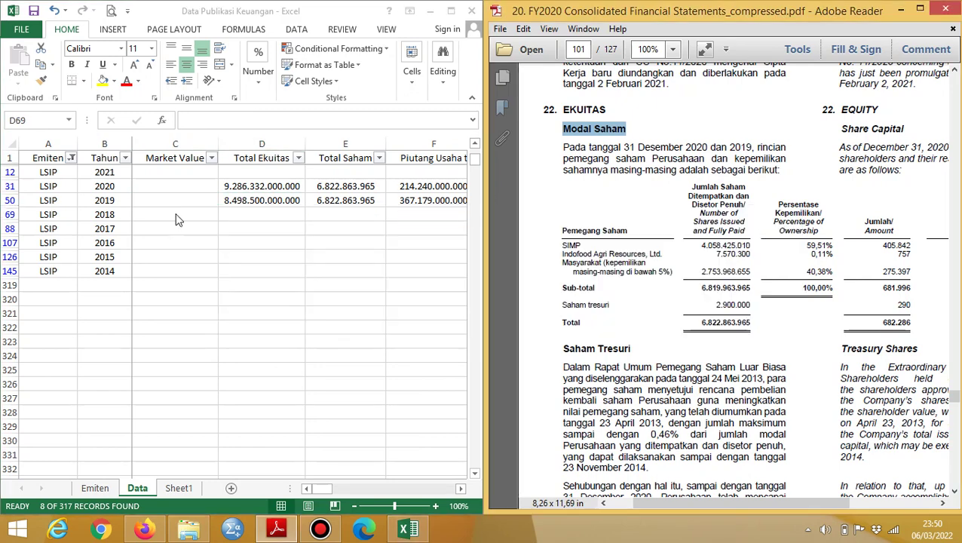
{"action": "left_click", "coordinate": [945, 11]}
{"action": "key", "text": "alt+Tab"}
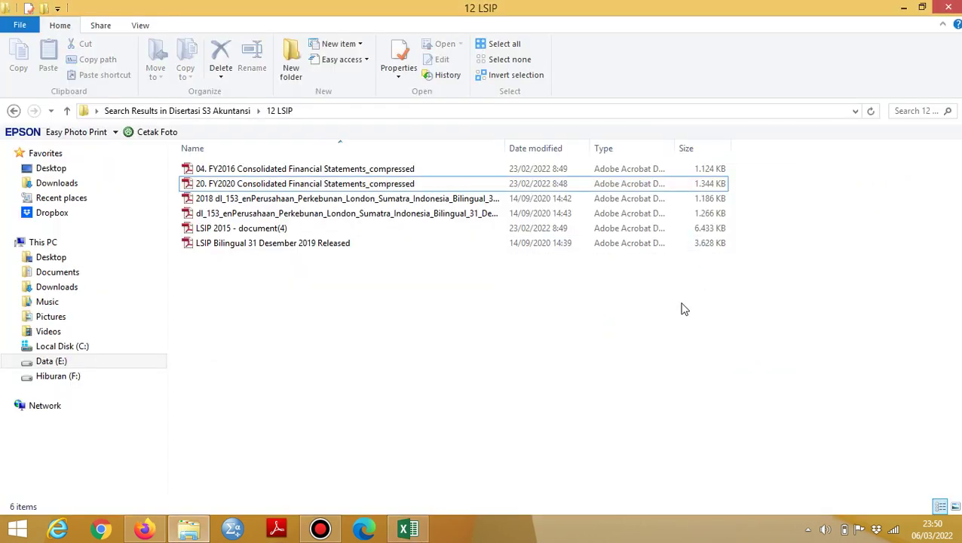
Widen the Name column to read the long file names, and open the LSIP bilingual 31 December 2018 report.
{"action": "key", "text": "Down"}
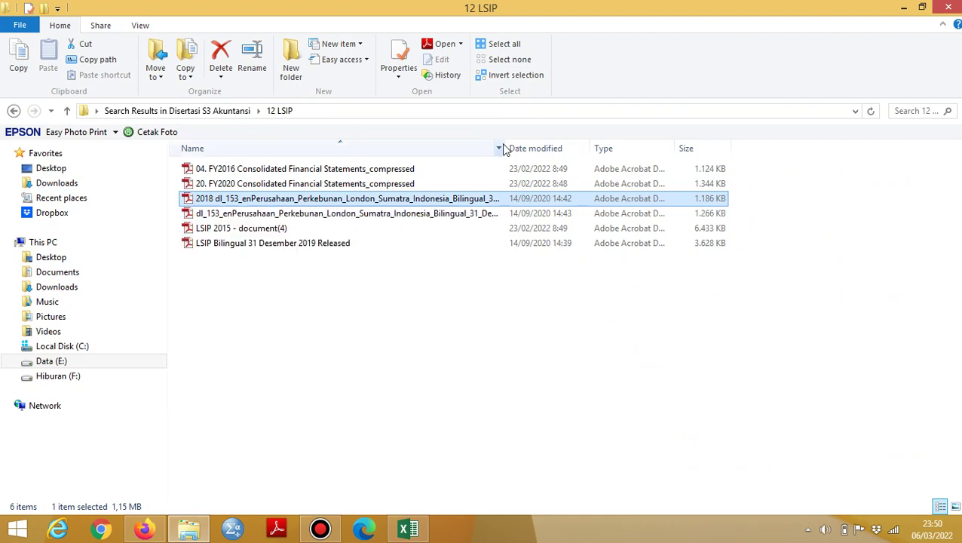
{"action": "left_click_drag", "start_coordinate": [505, 143], "coordinate": [624, 145]}
{"action": "key", "text": "Down"}
{"action": "key", "text": "Up"}
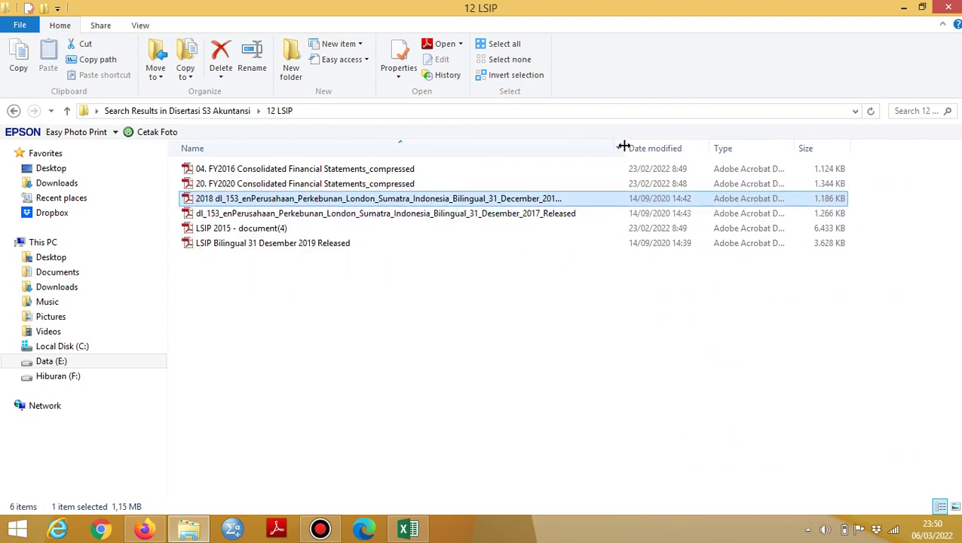
{"action": "key", "text": "Return"}
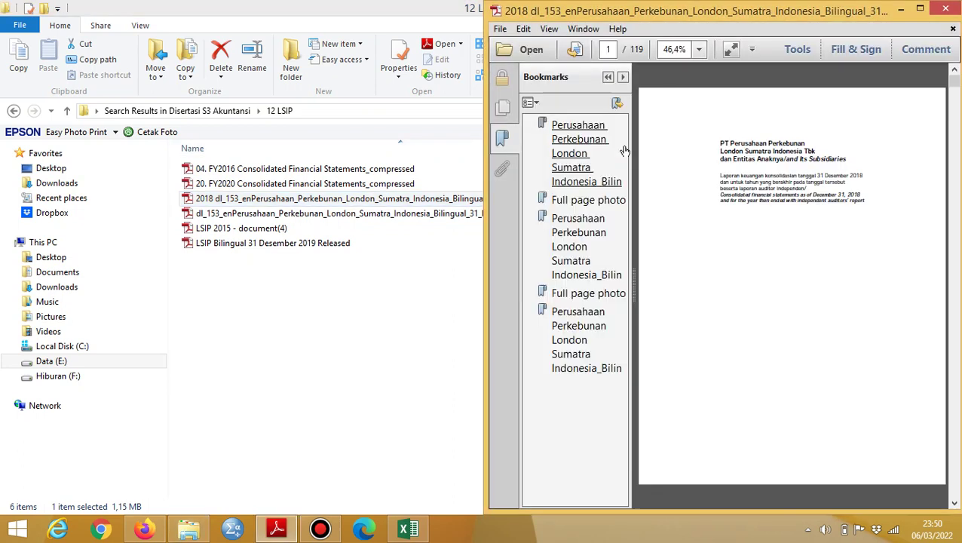
Hide the report's bookmarks and show the assets section of the 2018 statement of financial position on page 6 at 125%.
{"action": "left_click", "coordinate": [608, 78]}
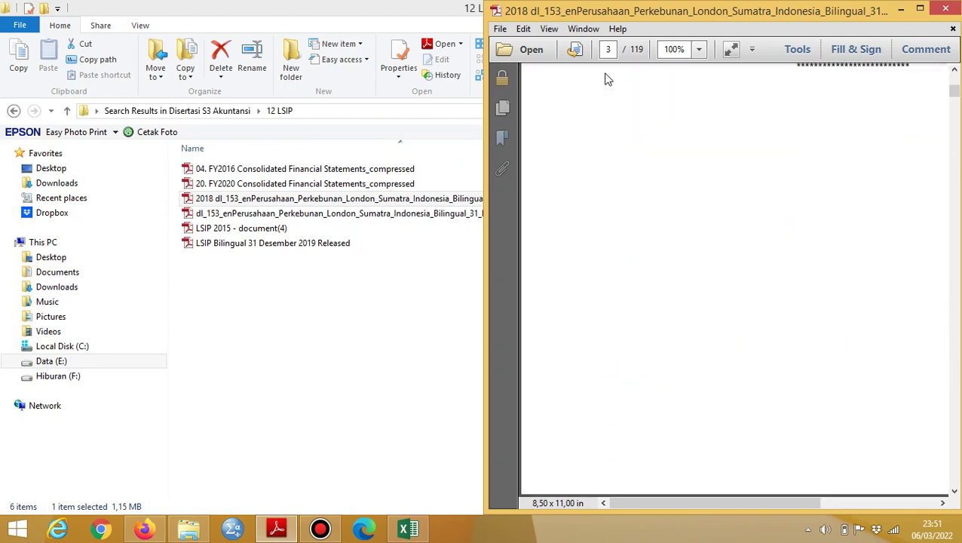
{"action": "scroll", "coordinate": [604, 71], "scroll_direction": "down", "scroll_amount": 20}
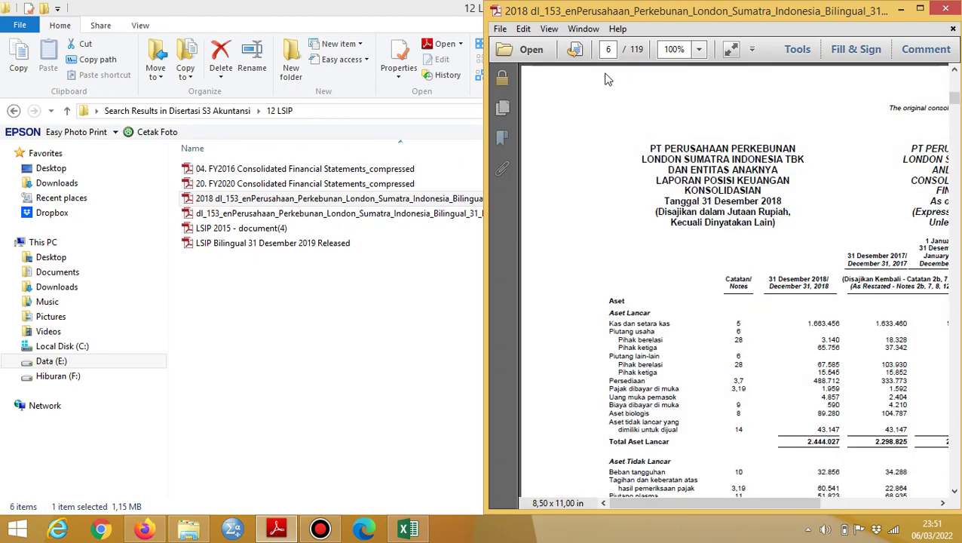
{"action": "scroll", "coordinate": [605, 75], "scroll_direction": "up", "scroll_amount": 10}
{"action": "scroll", "coordinate": [607, 79], "scroll_direction": "up", "scroll_amount": 1}
{"action": "scroll", "coordinate": [607, 79], "scroll_direction": "down", "scroll_amount": 3}
{"action": "scroll", "coordinate": [607, 79], "scroll_direction": "down", "scroll_amount": 4}
{"action": "scroll", "coordinate": [607, 79], "scroll_direction": "right", "scroll_amount": 2}
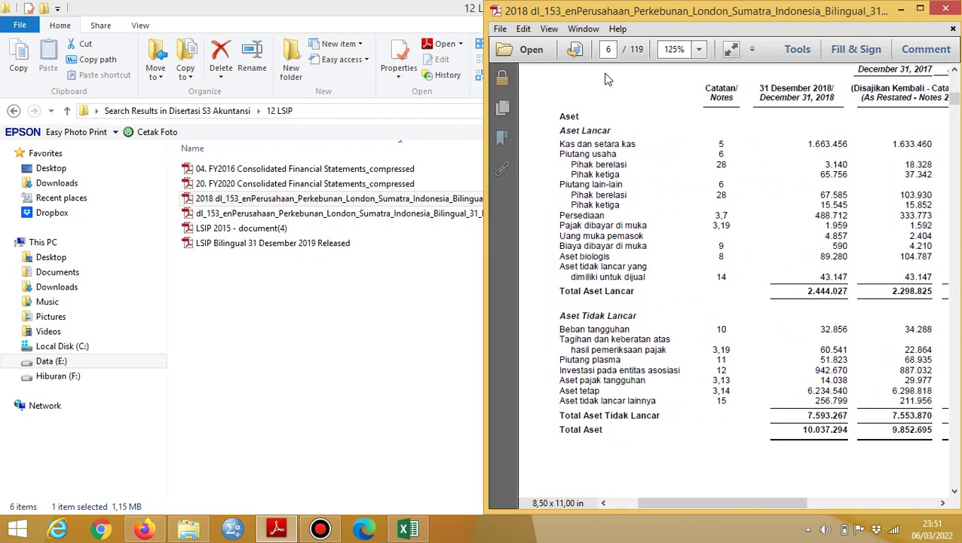
Place the Excel workbook beside the 2018 report and go to the Total Ekuitas line on the report's page 7.
{"action": "key", "text": "alt+Tab"}
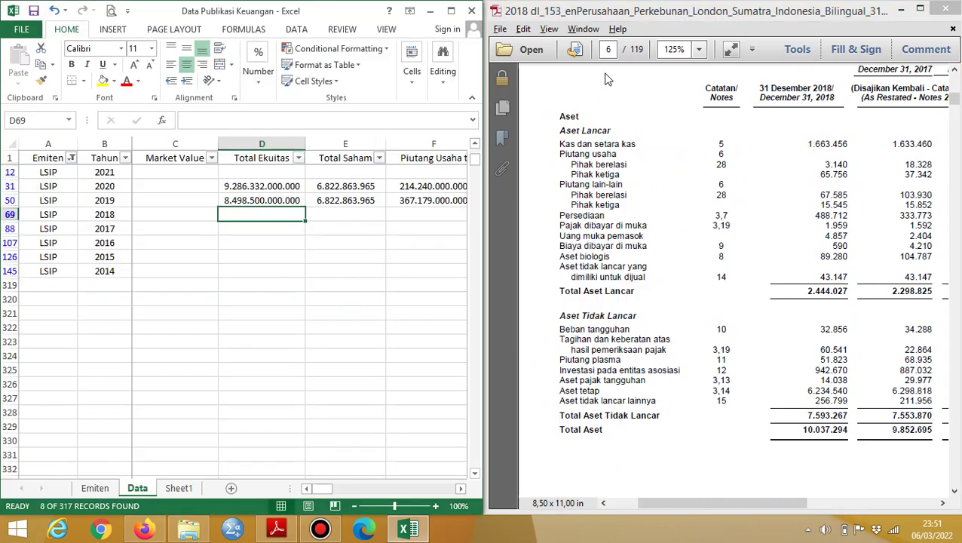
{"action": "key", "text": "Page_Down"}
{"action": "key", "text": "ctrl+Up"}
{"action": "key", "text": "alt+Tab"}
{"action": "scroll", "coordinate": [607, 80], "scroll_direction": "down", "scroll_amount": 10}
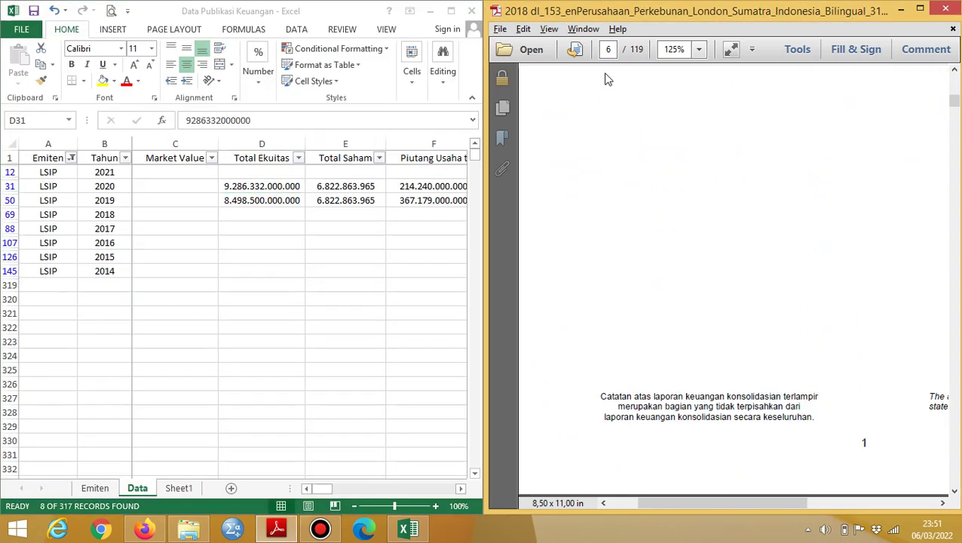
{"action": "scroll", "coordinate": [607, 80], "scroll_direction": "down", "scroll_amount": 10}
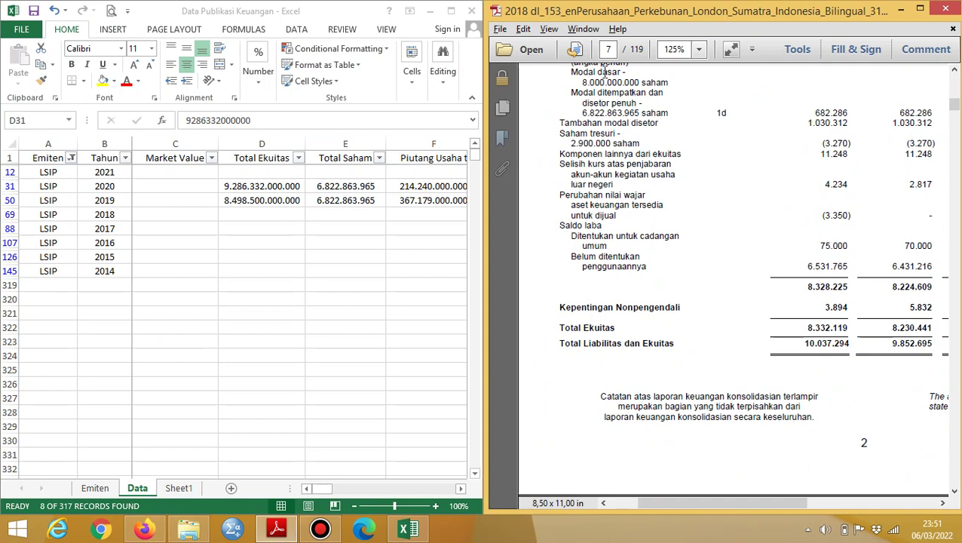
{"action": "key", "text": "alt+Tab"}
{"action": "type", "text": "83"}
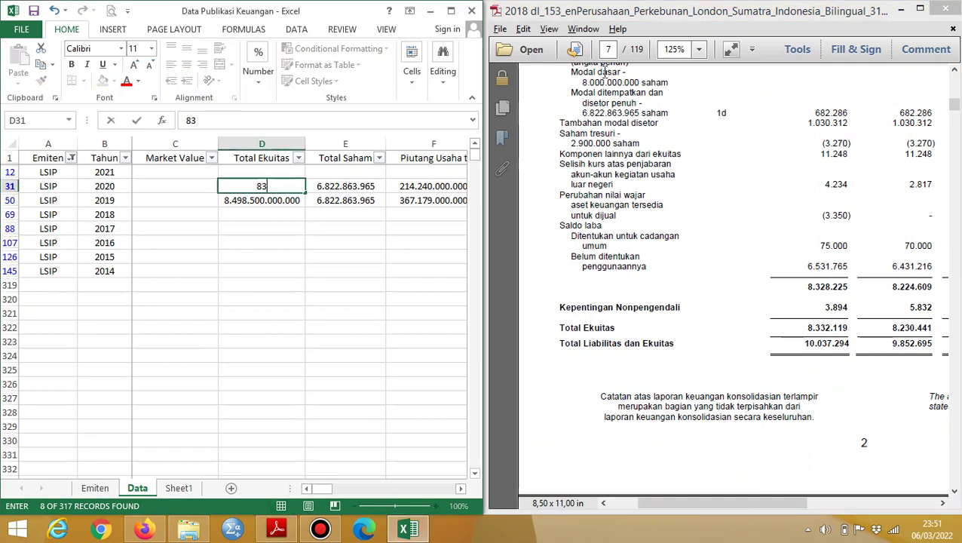
{"action": "type", "text": "32119"}
{"action": "key", "text": "Escape"}
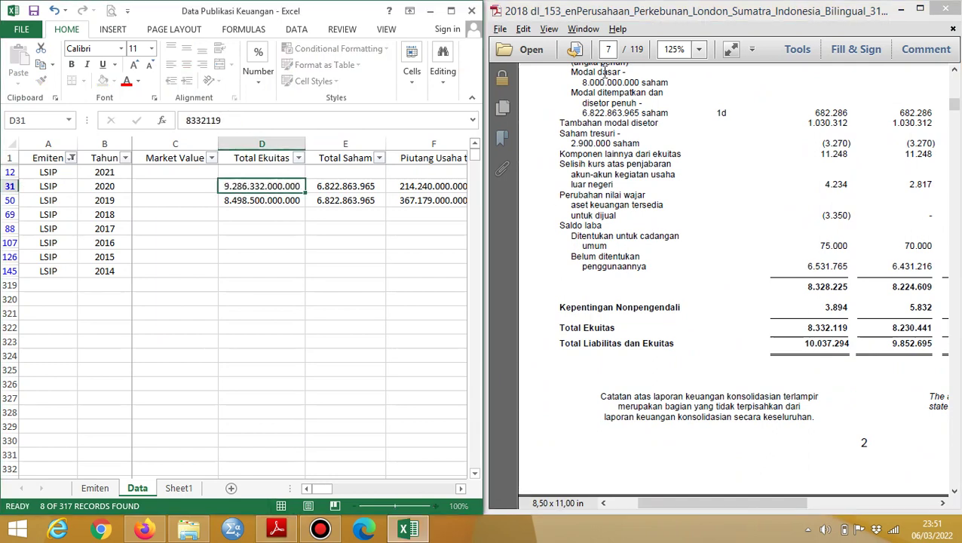
Enter LSIP's Total Ekuitas as 8.332.119.000.000 for 2018 and 8.230.441.000.000 for 2017.
{"action": "key", "text": "Down"}
{"action": "key", "text": "Down"}
{"action": "type", "text": "8"}
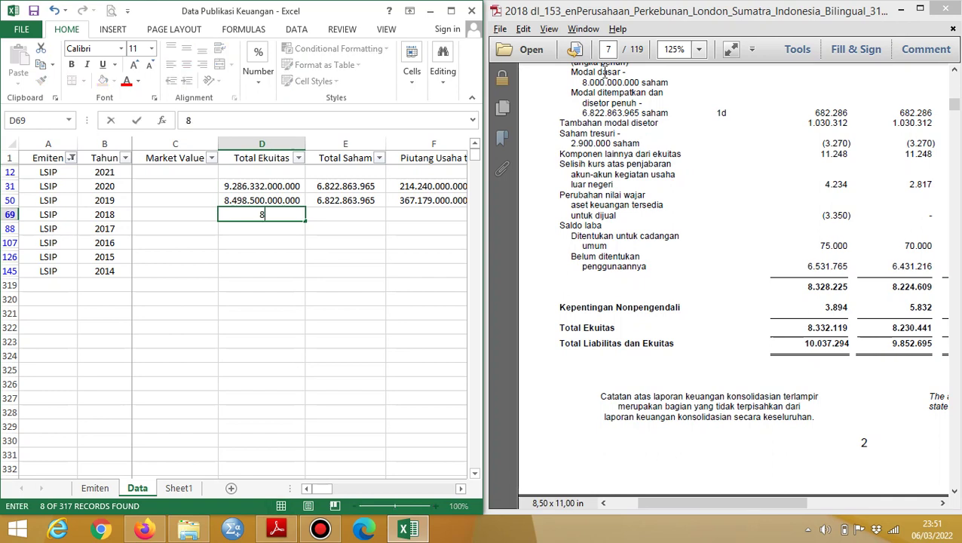
{"action": "type", "text": ".332.119.000.000"}
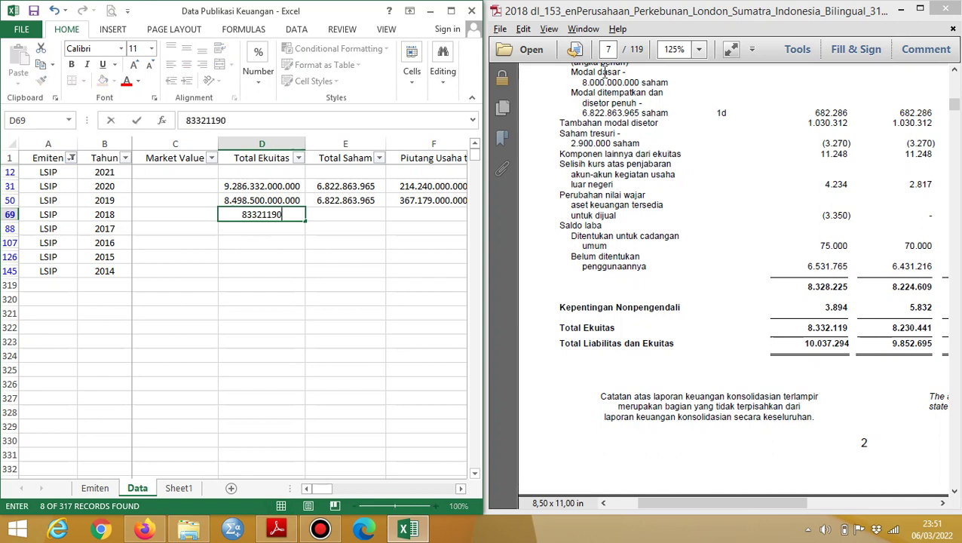
{"action": "key", "text": "Return"}
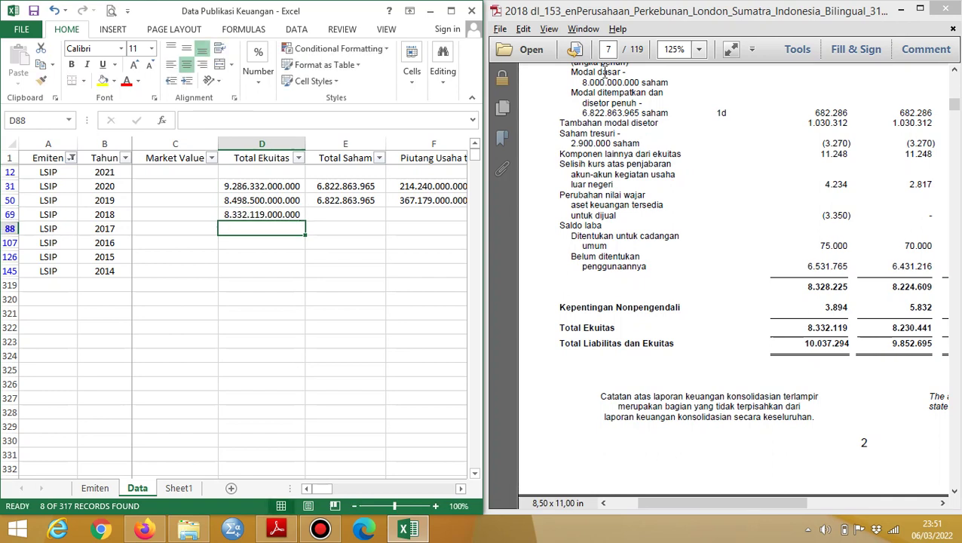
{"action": "type", "text": "8230441000000"}
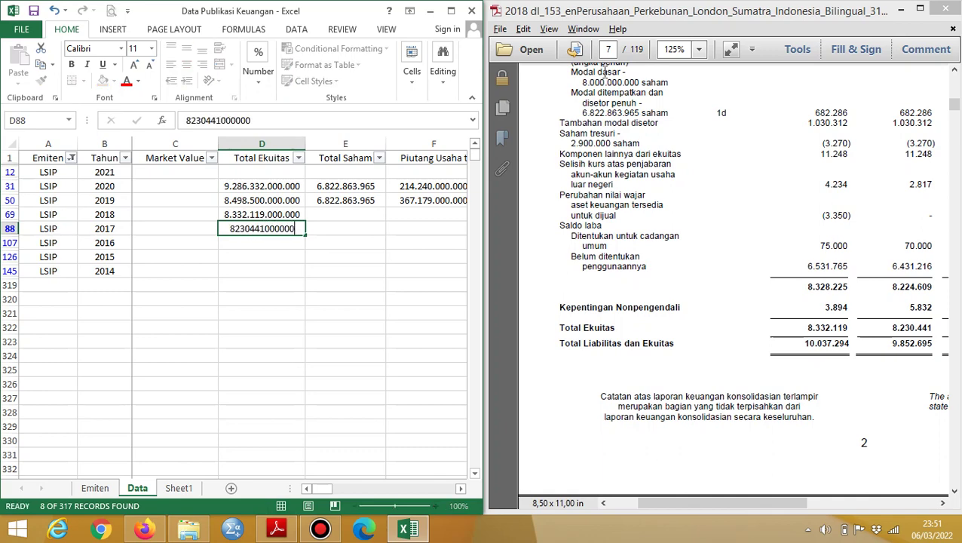
{"action": "left_click", "coordinate": [422, 214]}
{"action": "left_click", "coordinate": [606, 75]}
{"action": "scroll", "coordinate": [608, 78], "scroll_direction": "up", "scroll_amount": 10}
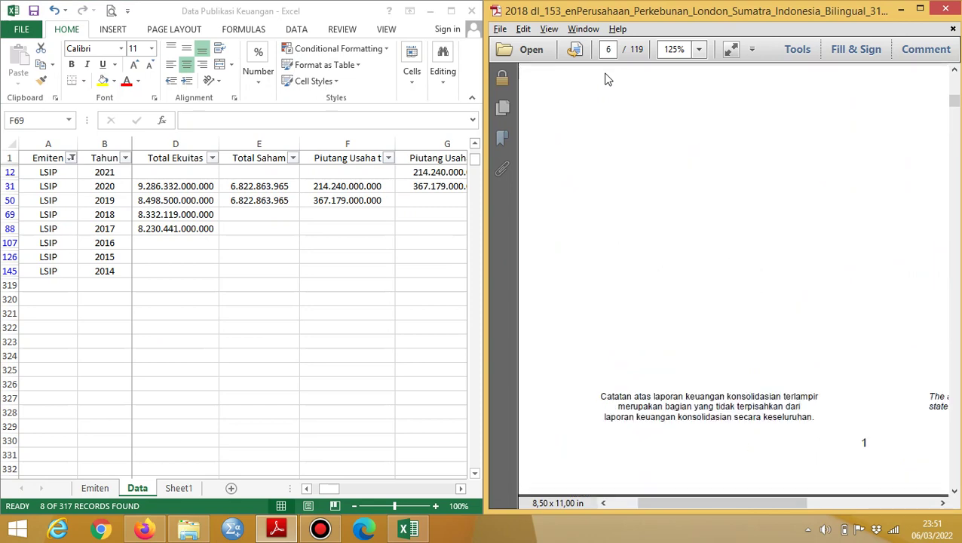
{"action": "scroll", "coordinate": [607, 79], "scroll_direction": "up", "scroll_amount": 3}
{"action": "key", "text": "alt+Tab"}
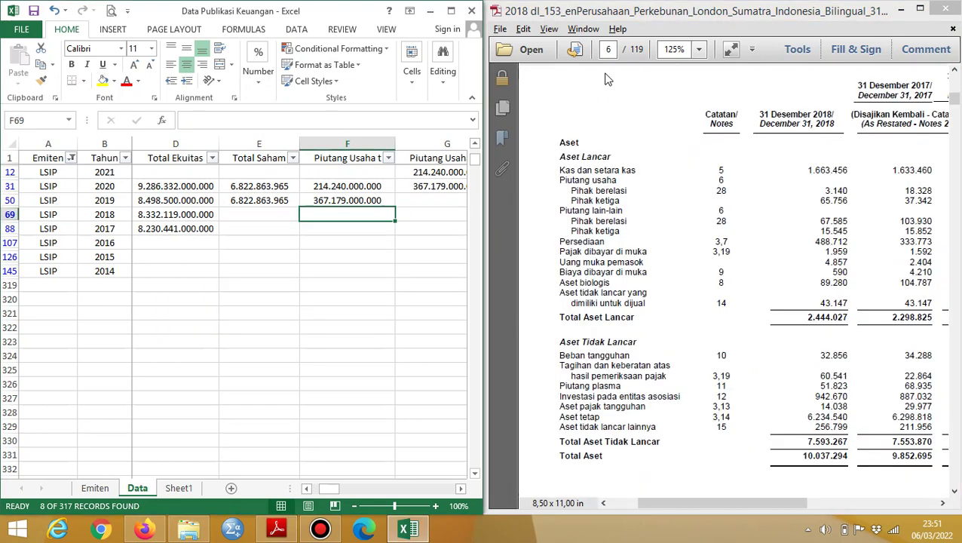
{"action": "type", "text": "=314000000"}
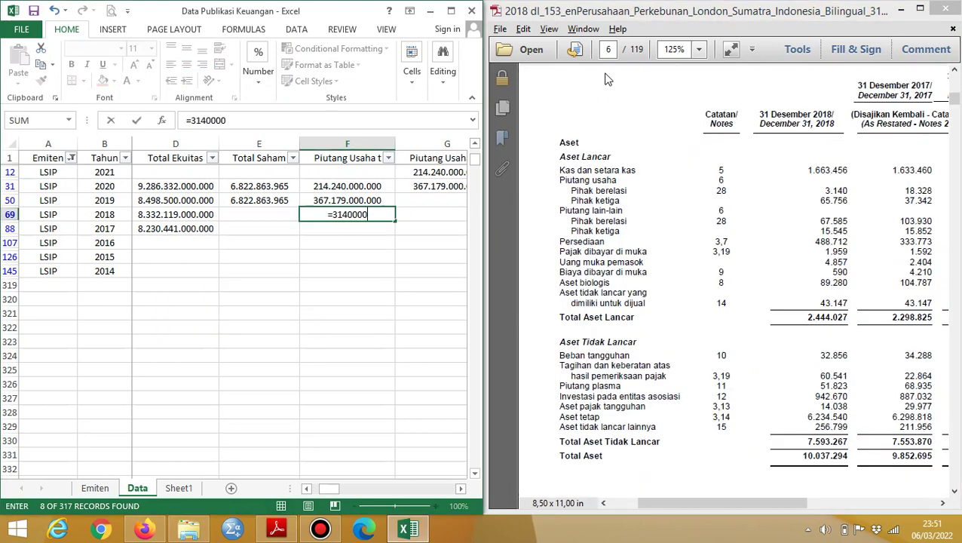
{"action": "type", "text": "000+65"}
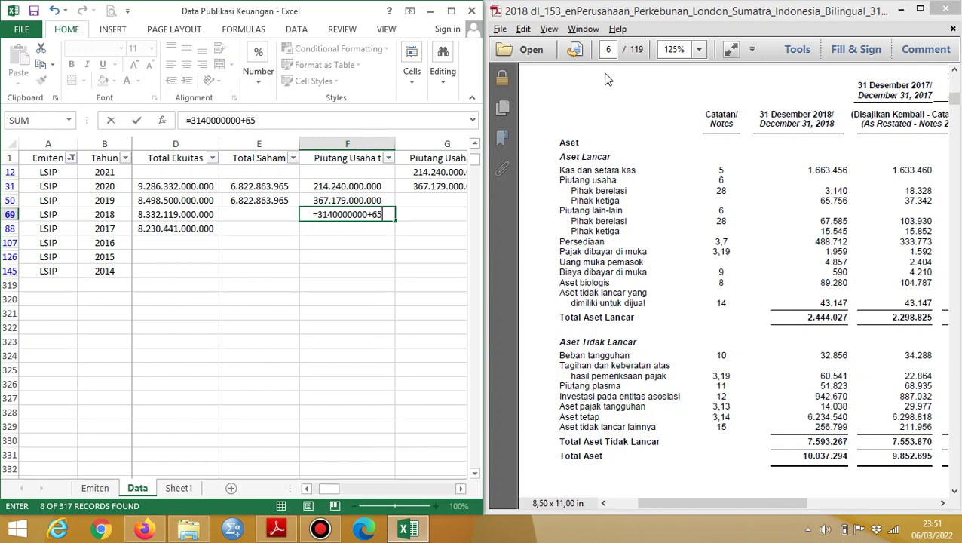
{"action": "type", "text": "756-"}
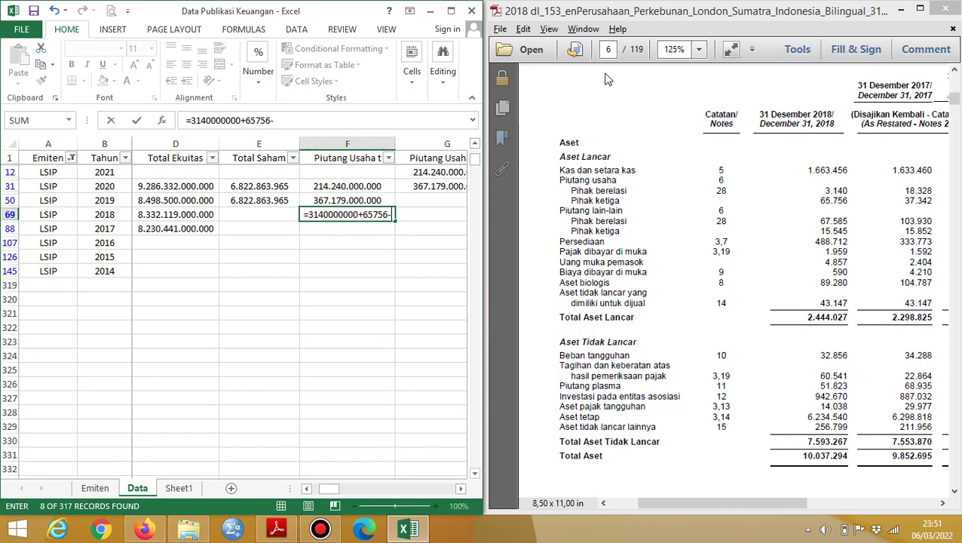
{"action": "key", "text": "BackSpace"}
{"action": "type", "text": "000000"}
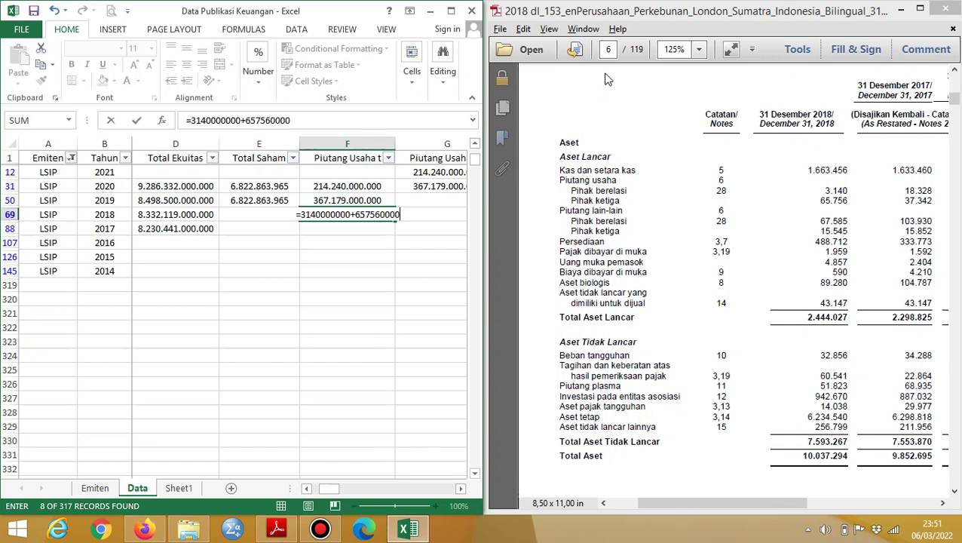
{"action": "key", "text": "Return"}
{"action": "type", "text": "=18"}
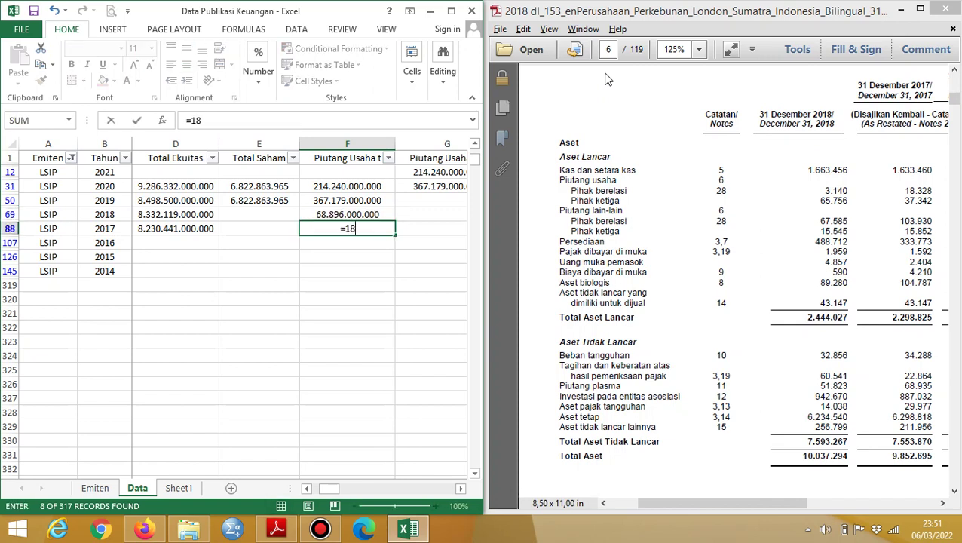
{"action": "type", "text": "328000"}
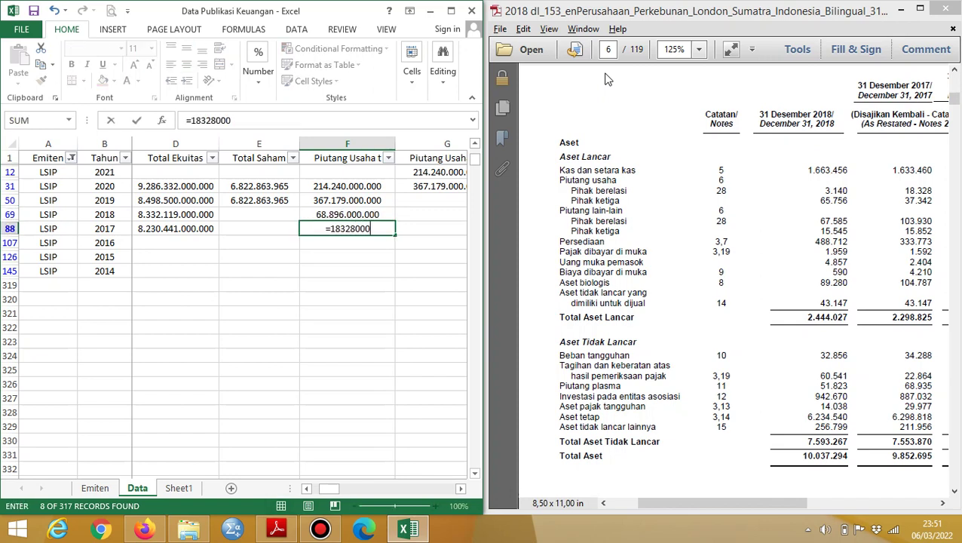
{"action": "type", "text": "000+37"}
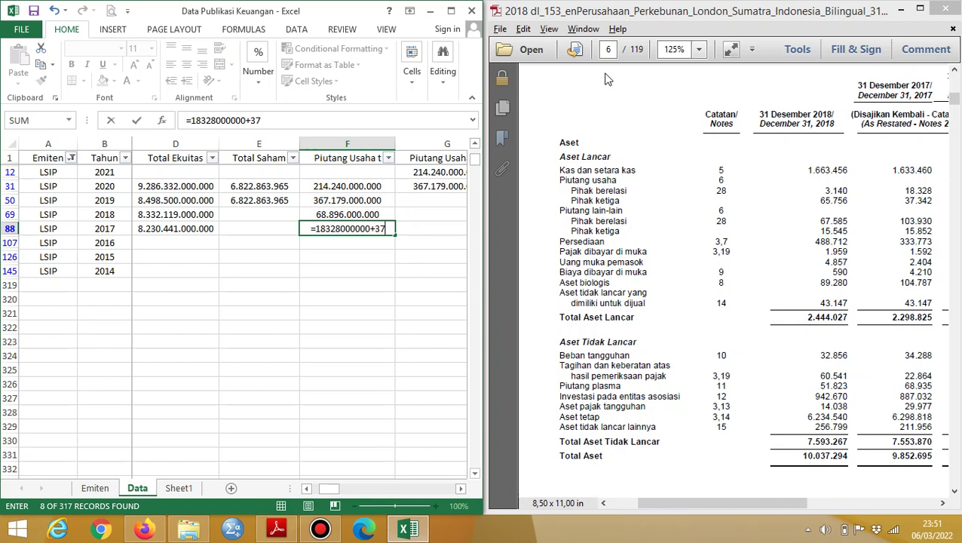
{"action": "type", "text": "342000000"}
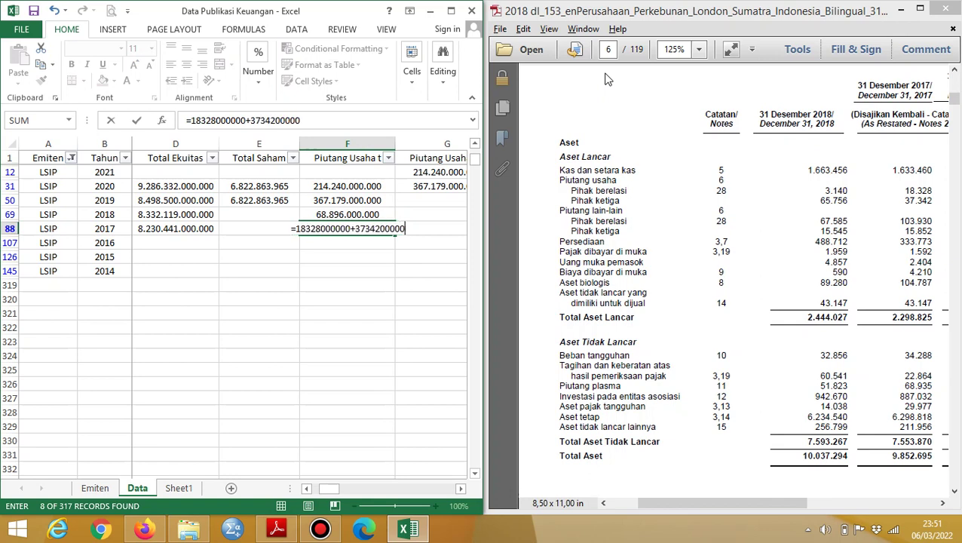
{"action": "key", "text": "ctrl+Return"}
Copy LSIP's 2017 and 2018 Piutang Usaha t values into Piutang Usaha t-1 for 2018 and 2019 respectively.
{"action": "key", "text": "ctrl+c"}
{"action": "key", "text": "Up"}
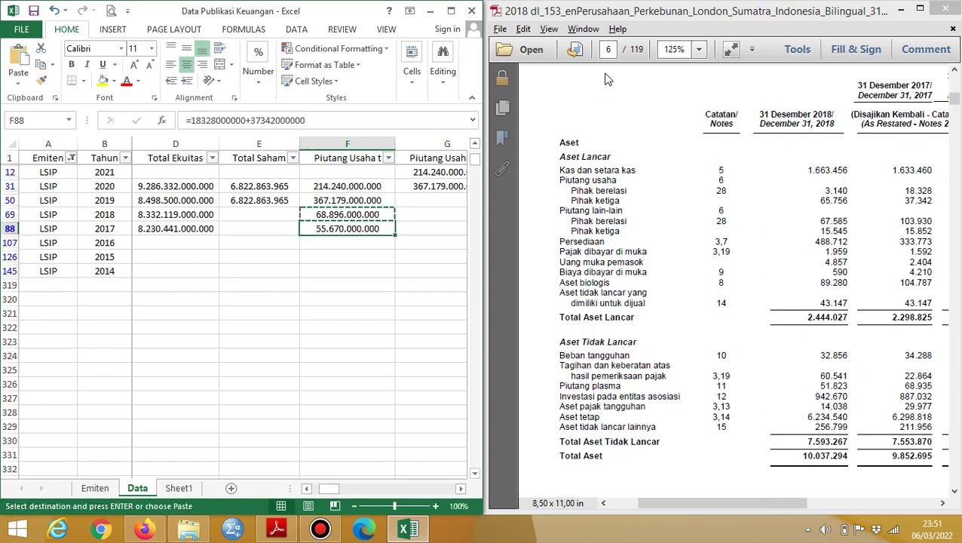
{"action": "key", "text": "Right"}
{"action": "key", "text": "Return"}
{"action": "key", "text": "Left"}
{"action": "key", "text": "ctrl+c"}
{"action": "key", "text": "Up"}
{"action": "key", "text": "Right"}
{"action": "key", "text": "Return"}
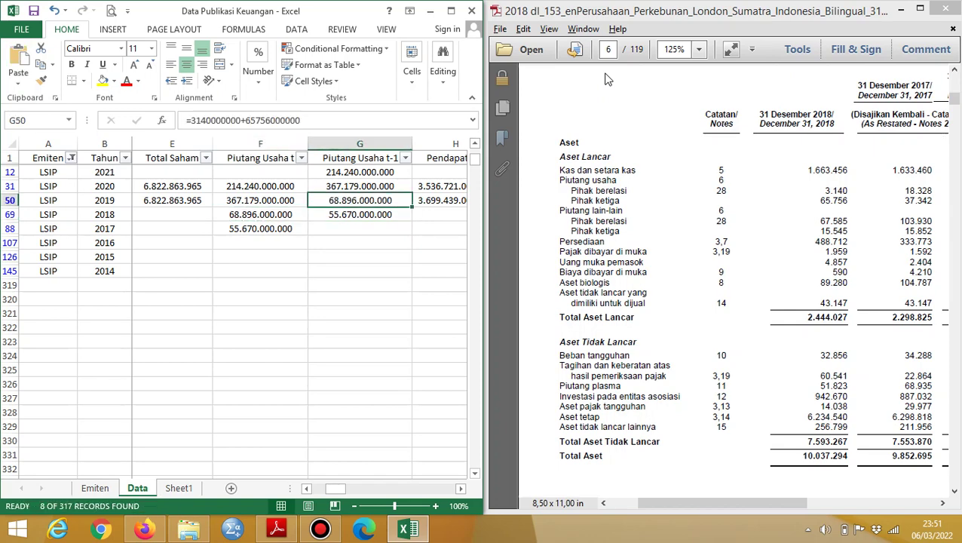
Enter LSIP's 2018 Pendapatan t as 4.019.846.000.000, taken from the Penjualan line on the report's page 8.
{"action": "key", "text": "Down"}
{"action": "key", "text": "Right"}
{"action": "left_click", "coordinate": [607, 79]}
{"action": "scroll", "coordinate": [607, 79], "scroll_direction": "down", "scroll_amount": 5}
{"action": "scroll", "coordinate": [607, 79], "scroll_direction": "down", "scroll_amount": 10}
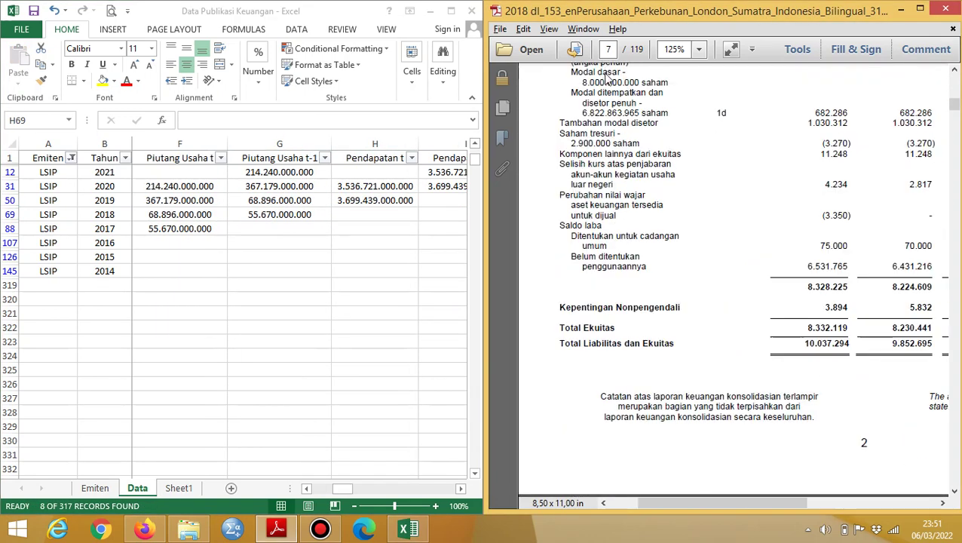
{"action": "key", "text": "alt+Tab"}
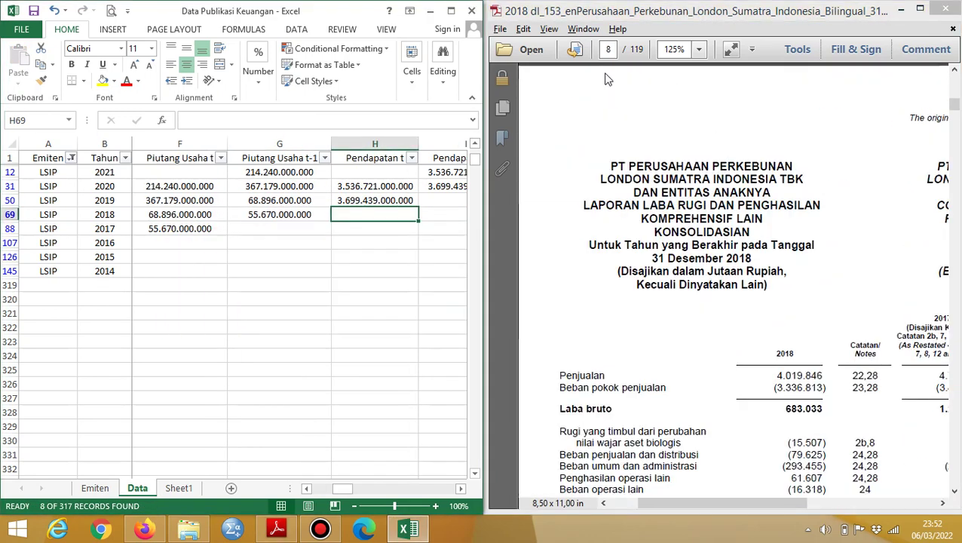
{"action": "key", "text": "Right"}
{"action": "key", "text": "Right"}
{"action": "key", "text": "Left"}
{"action": "key", "text": "Left"}
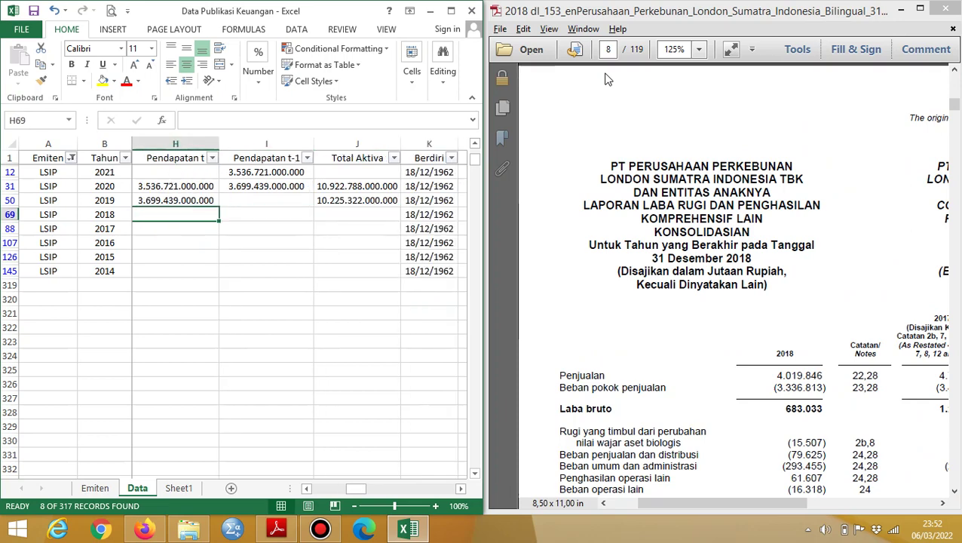
{"action": "key", "text": "alt+Tab"}
{"action": "scroll", "coordinate": [608, 79], "scroll_direction": "right", "scroll_amount": 2}
{"action": "scroll", "coordinate": [608, 79], "scroll_direction": "right", "scroll_amount": 1}
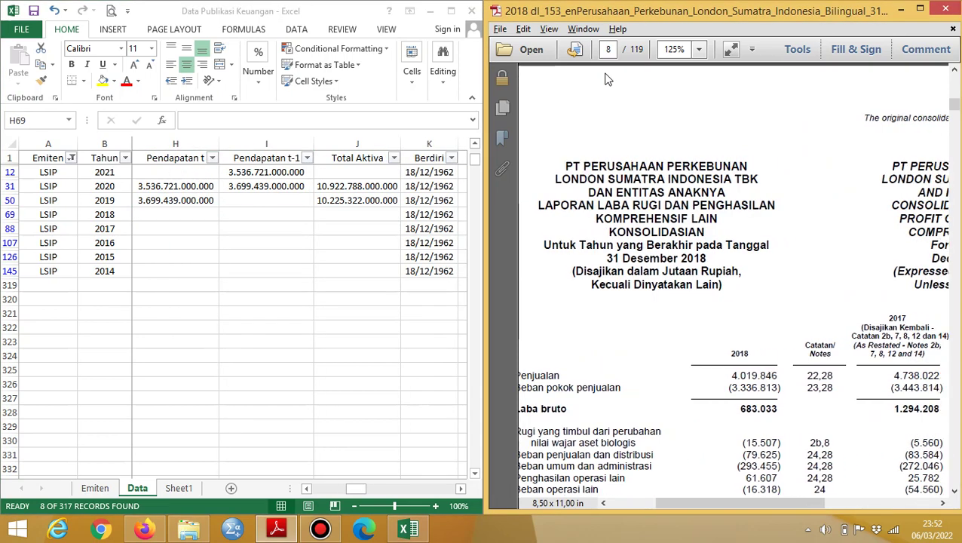
{"action": "key", "text": "alt+Tab"}
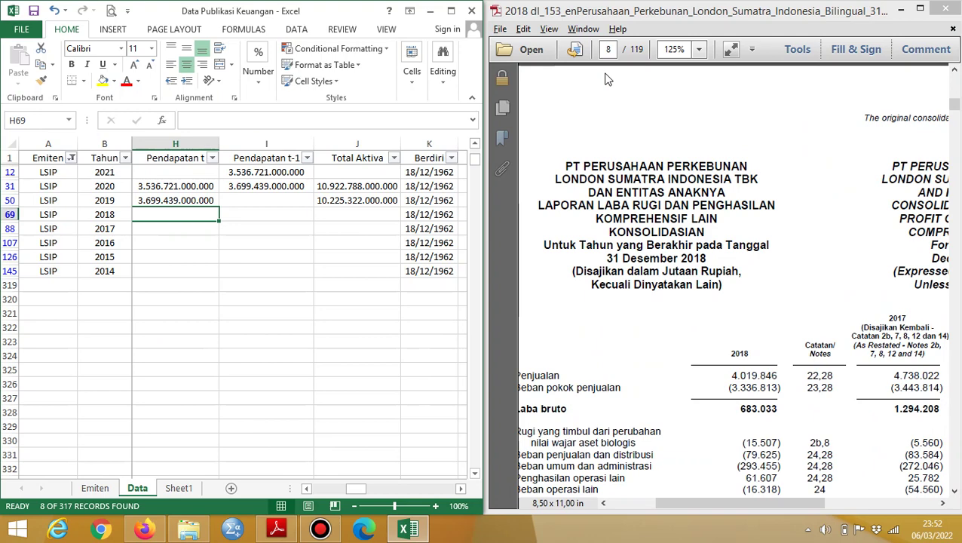
{"action": "type", "text": "4.019."}
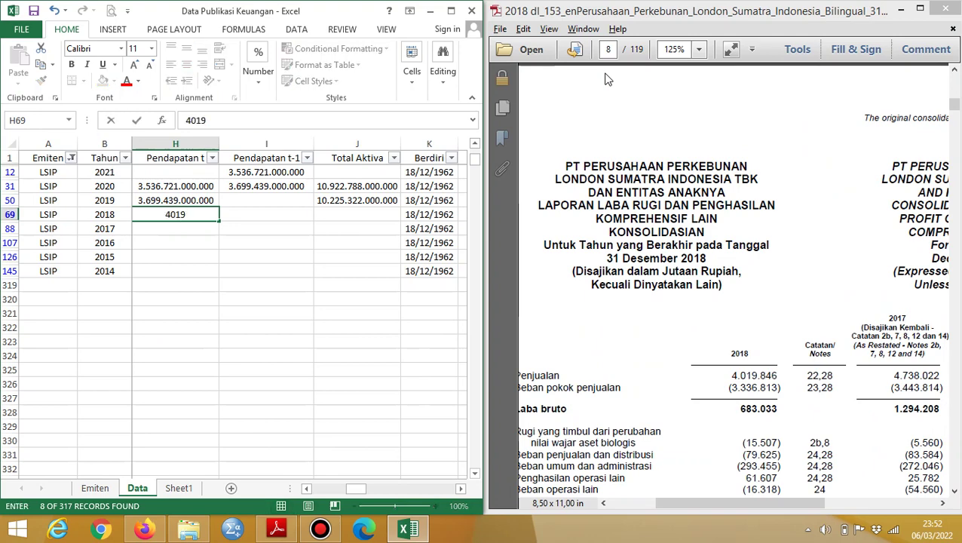
{"action": "type", "text": "846.000.0"}
{"action": "type", "text": "00"}
{"action": "key", "text": "Return"}
Enter LSIP's 2017 Pendapatan t as 4.738.022.000.000 from the 2017 column of the Penjualan line.
{"action": "type", "text": "4.7"}
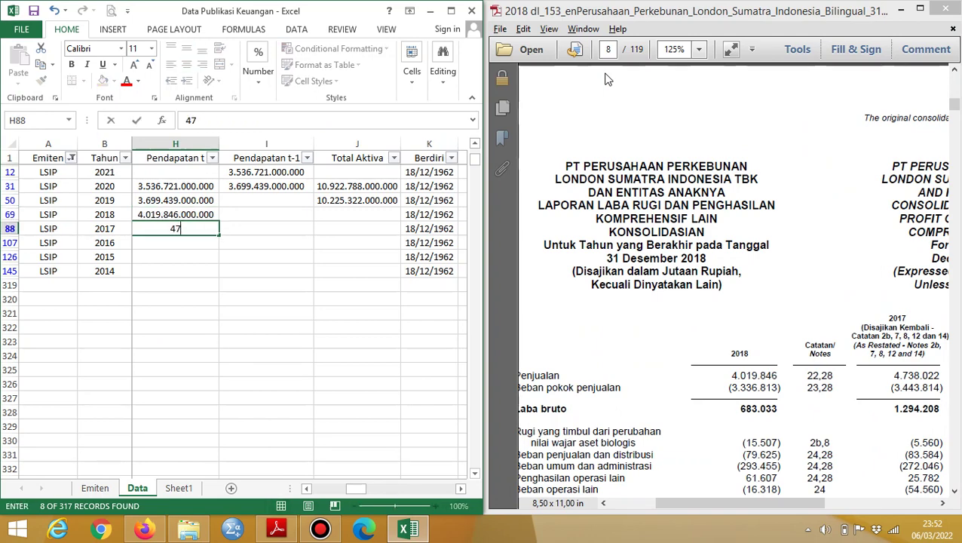
{"action": "type", "text": "38.022.000.000"}
{"action": "key", "text": "Return"}
Copy LSIP's 2017 and 2018 Pendapatan t values into Pendapatan t-1 for 2018 and 2019 respectively.
{"action": "key", "text": "Up"}
{"action": "key", "text": "ctrl+c"}
{"action": "key", "text": "Right"}
{"action": "key", "text": "Up"}
{"action": "key", "text": "ctrl+v"}
{"action": "key", "text": "Left"}
{"action": "key", "text": "ctrl+c"}
{"action": "key", "text": "Up"}
{"action": "key", "text": "Right"}
{"action": "key", "text": "Return"}
Enter LSIP's Total Aktiva as 10.037.294.000.000 for 2018 and 9.852.695.000.000 for 2017, from Total Liabilitas dan Ekuitas on the report's page 7.
{"action": "key", "text": "Right"}
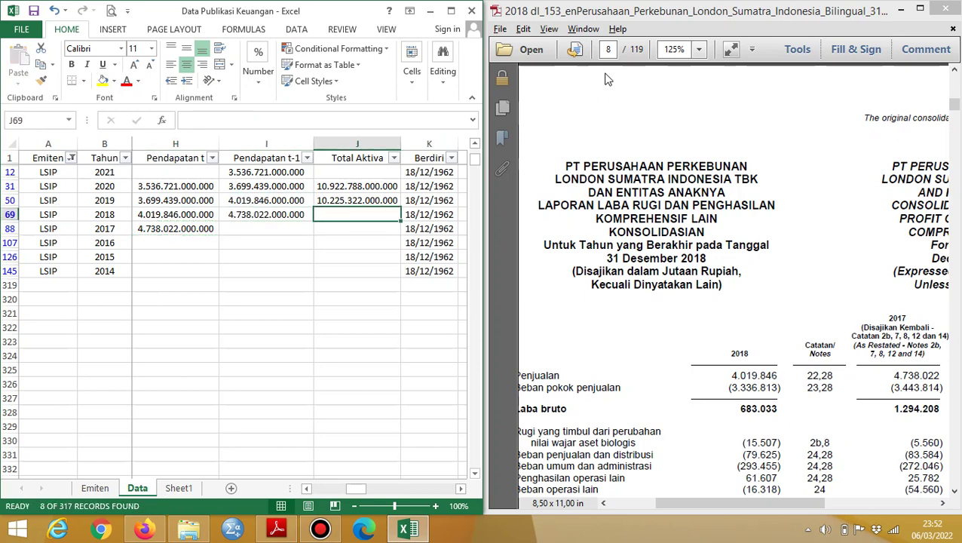
{"action": "left_click", "coordinate": [604, 72]}
{"action": "scroll", "coordinate": [604, 72], "scroll_direction": "up", "scroll_amount": 5}
{"action": "key", "text": "alt+Tab"}
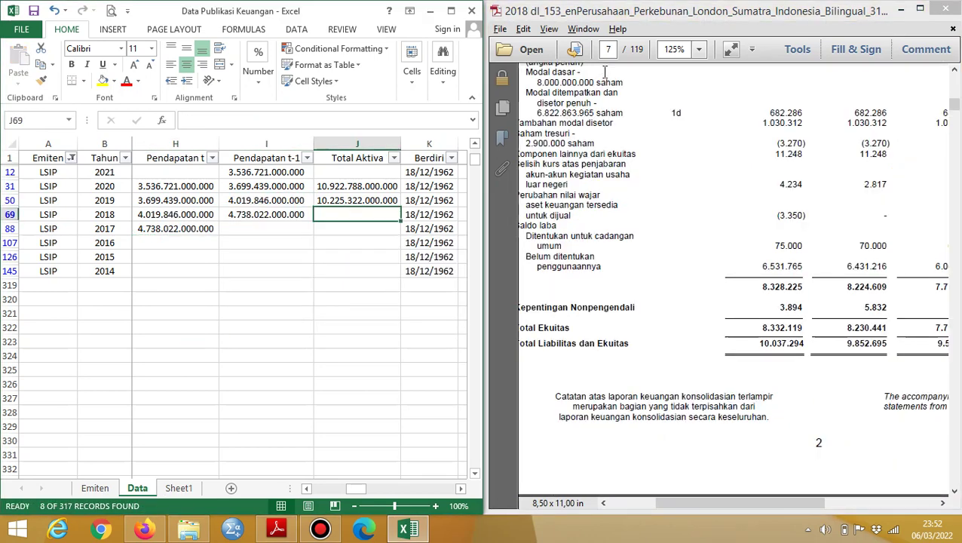
{"action": "type", "text": "1003"}
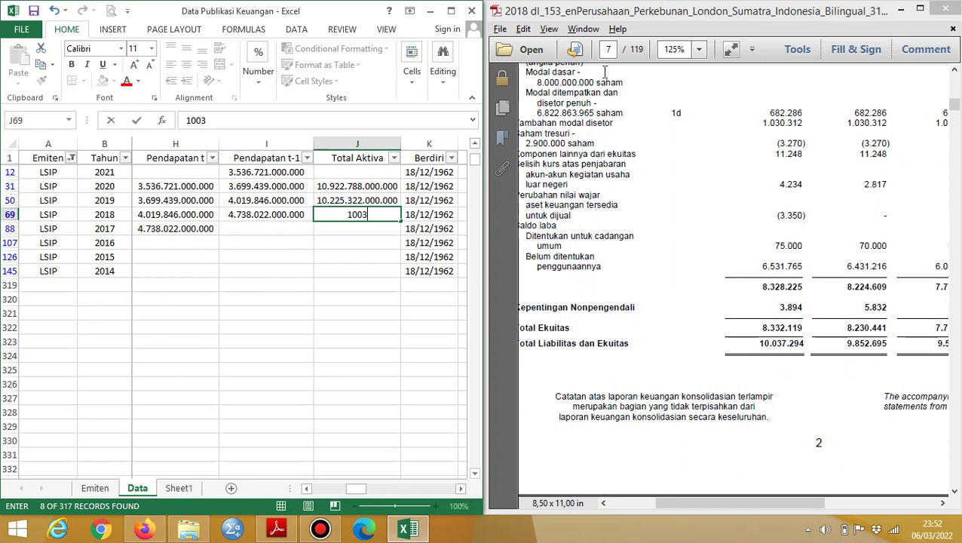
{"action": "type", "text": "7294000000"}
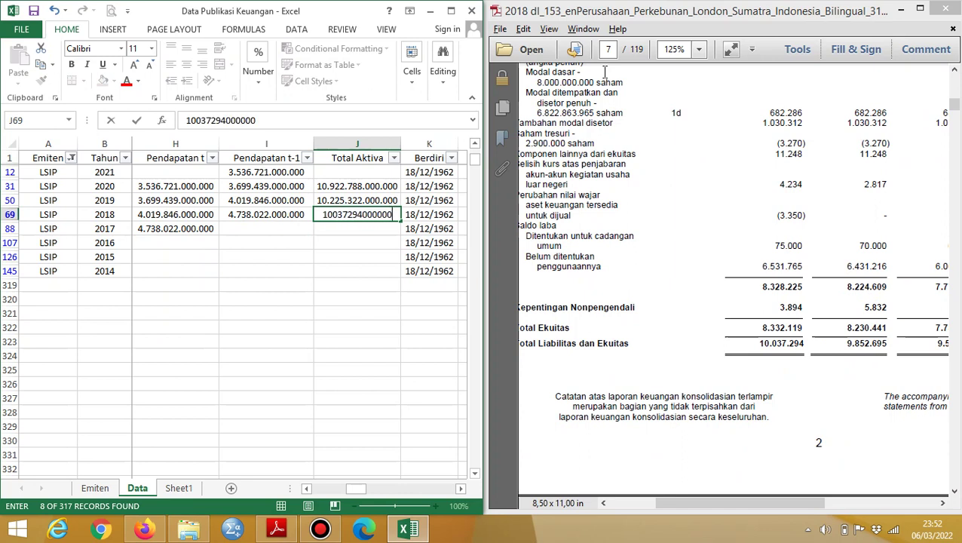
{"action": "key", "text": "Return"}
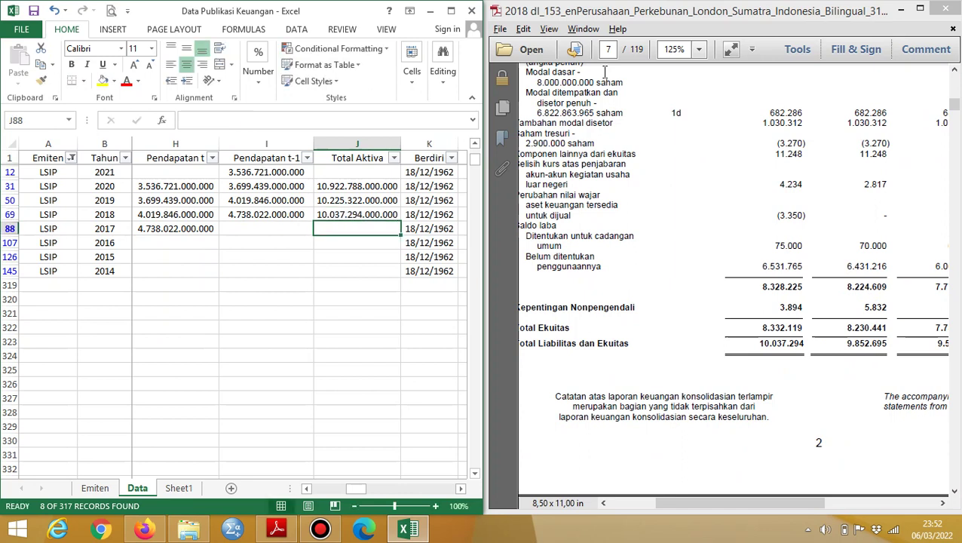
{"action": "type", "text": "9.852.69"}
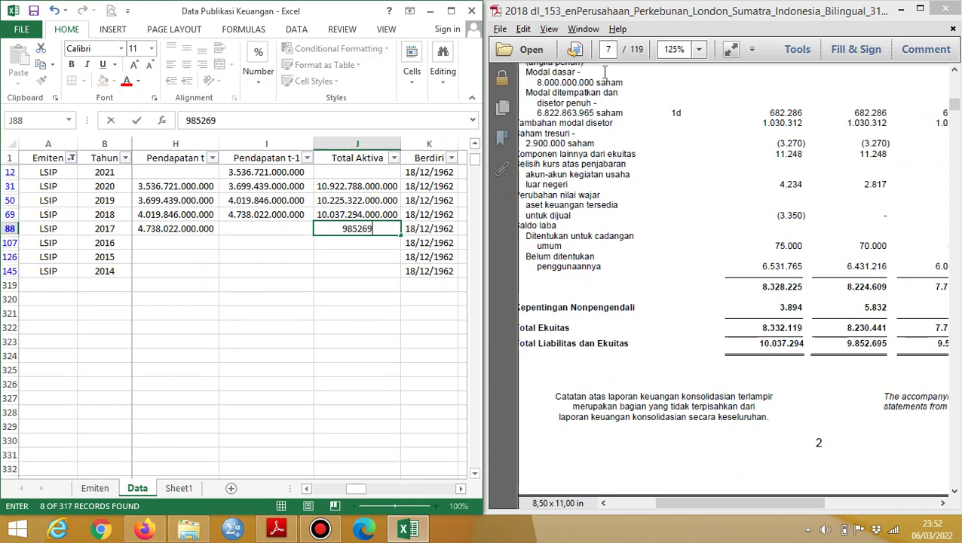
{"action": "type", "text": "5.000.000"}
{"action": "key", "text": "Return"}
Enter LSIP's Laba Kotor as 683.033.000.000 for 2018 and 1.294.208.000.000 for 2017, from Laba bruto on the report's page 8.
{"action": "key", "text": "Up"}
{"action": "key", "text": "Up"}
{"action": "key", "text": "Right"}
{"action": "key", "text": "Right"}
{"action": "key", "text": "Right"}
{"action": "left_click", "coordinate": [606, 75]}
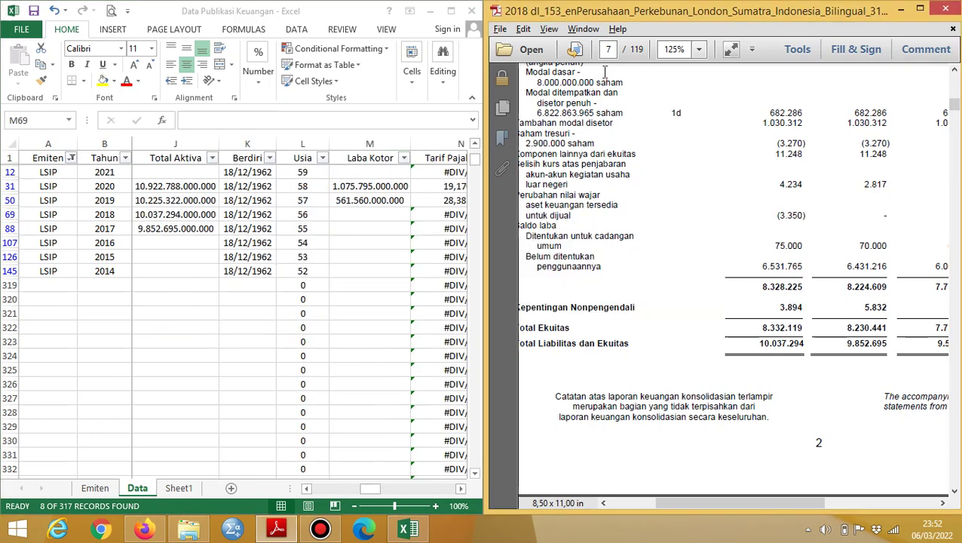
{"action": "scroll", "coordinate": [608, 79], "scroll_direction": "down", "scroll_amount": 3}
{"action": "key", "text": "alt+Tab"}
{"action": "type", "text": "6830330000"}
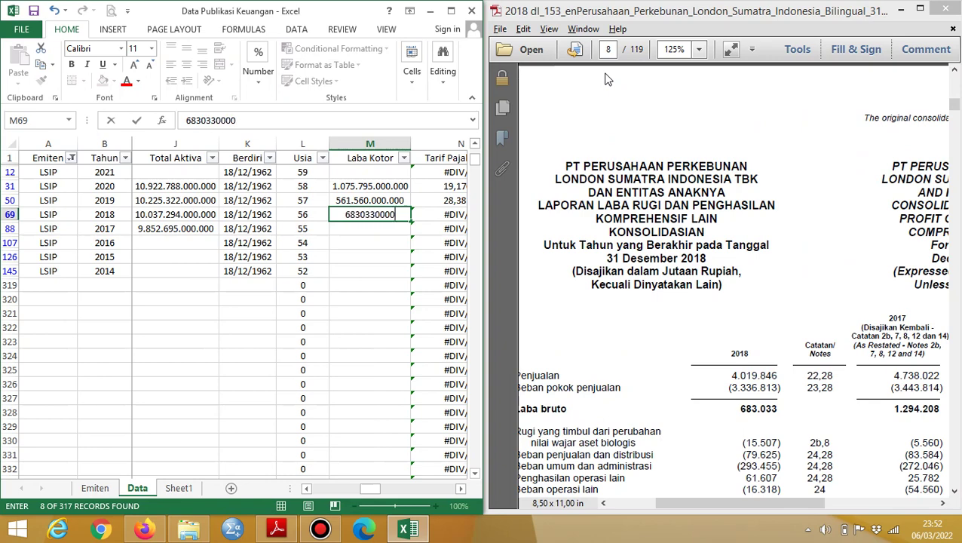
{"action": "key", "text": "Return"}
{"action": "type", "text": "1.294."}
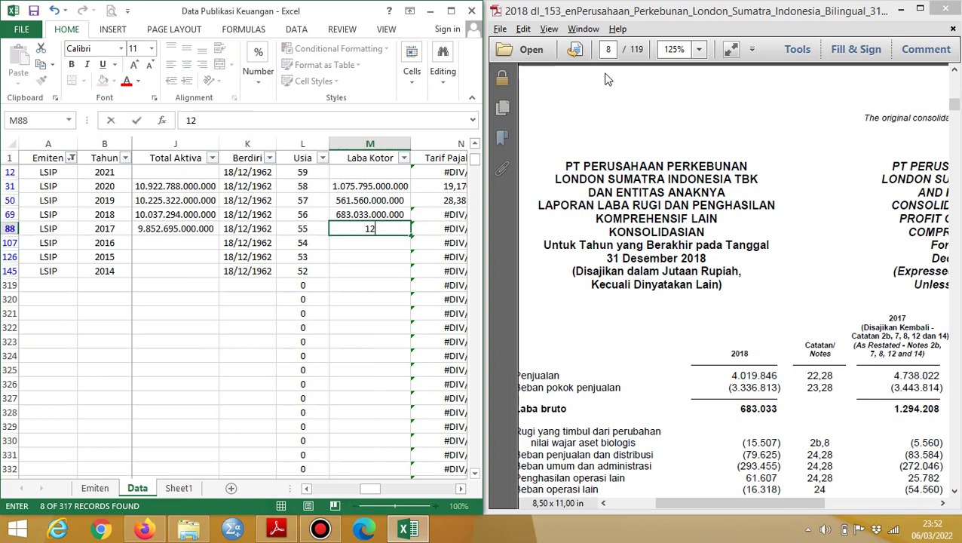
{"action": "type", "text": "208"}
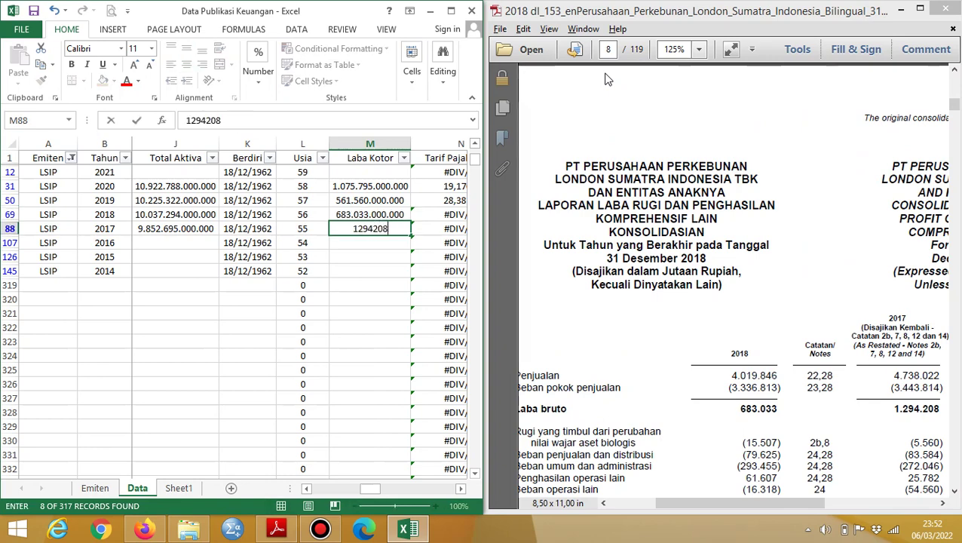
{"action": "type", "text": ".000.000"}
{"action": "key", "text": "Return"}
Enter LSIP's Beban Pajak as -87.626.000.000 for 2018 and -229.266.000.000 for 2017, from Beban pajak penghasilan on the report's page 8.
{"action": "key", "text": "Up"}
{"action": "key", "text": "Up"}
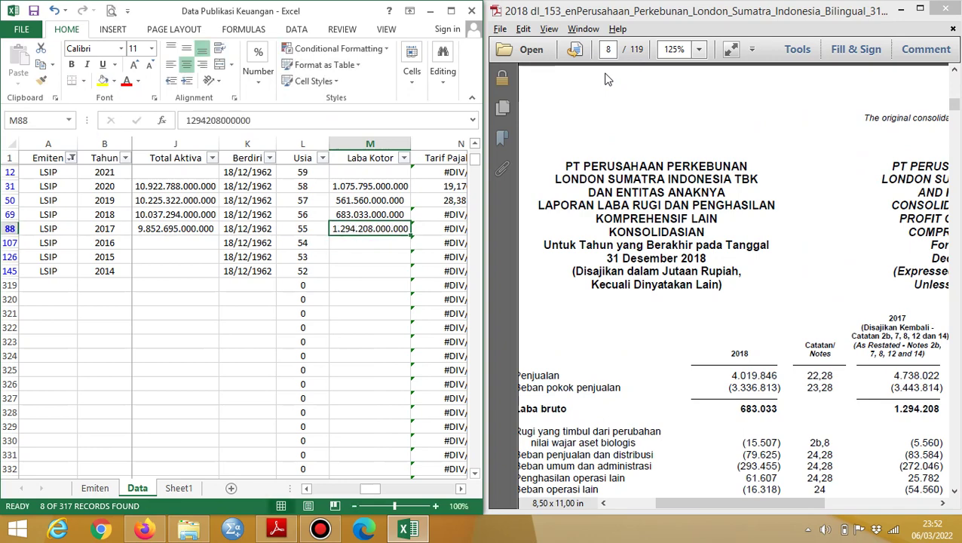
{"action": "key", "text": "Right"}
{"action": "key", "text": "Right"}
{"action": "left_click", "coordinate": [607, 79]}
{"action": "scroll", "coordinate": [607, 79], "scroll_direction": "down", "scroll_amount": 5}
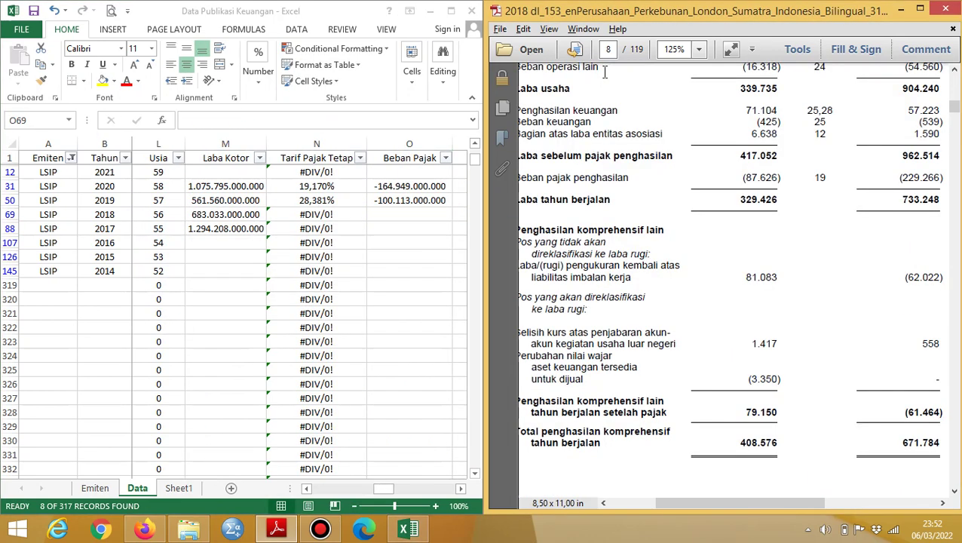
{"action": "key", "text": "alt+Tab"}
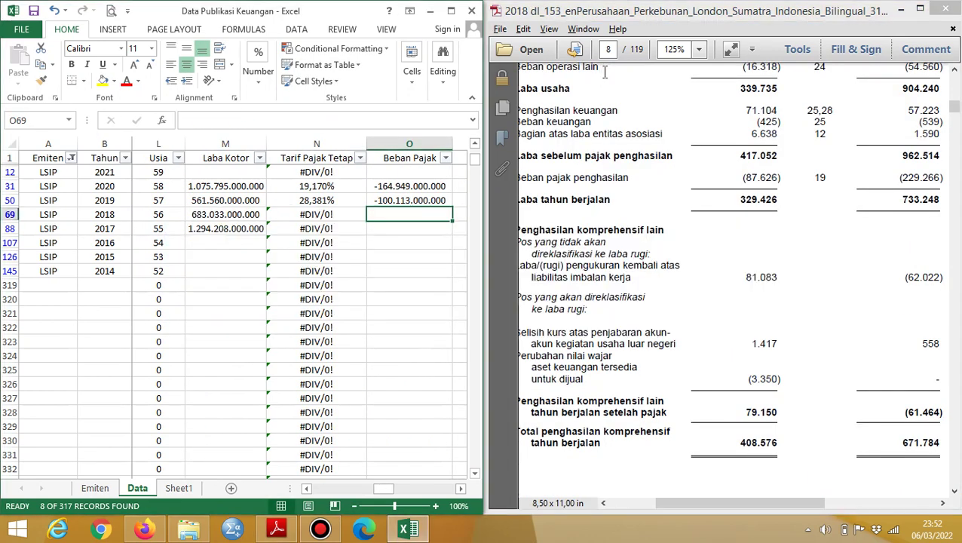
{"action": "type", "text": "-8"}
{"action": "type", "text": "7."}
{"action": "type", "text": "626.000.00"}
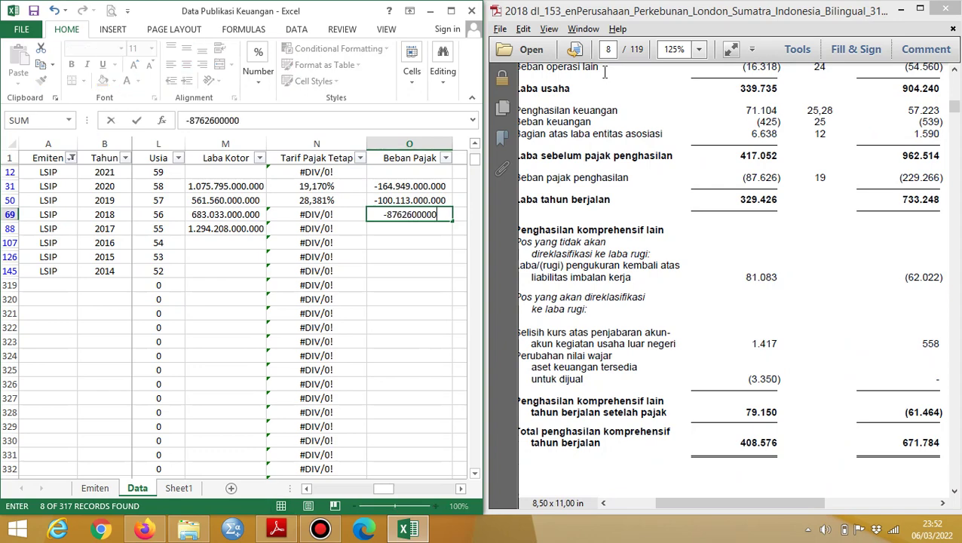
{"action": "type", "text": "0"}
{"action": "key", "text": "Return"}
{"action": "type", "text": "-22"}
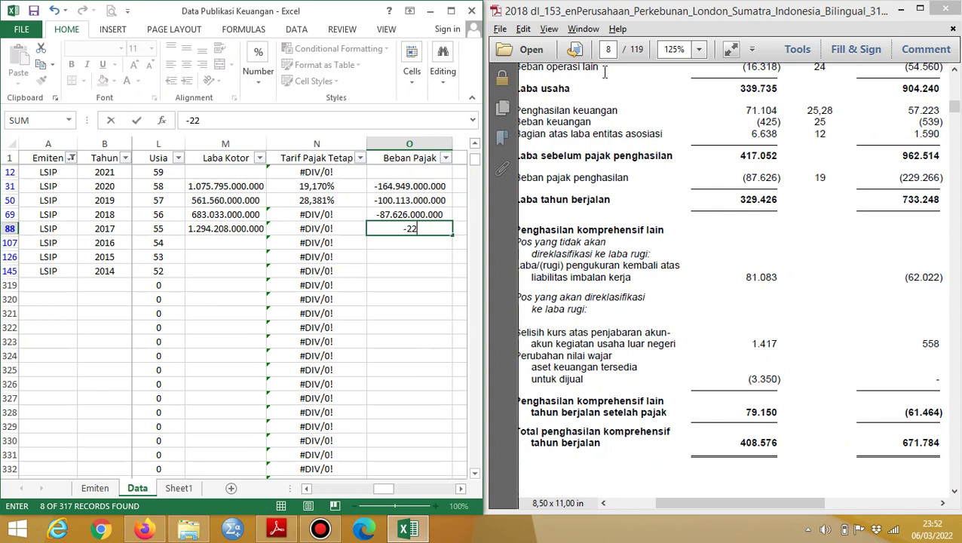
{"action": "type", "text": "9.266.000.000"}
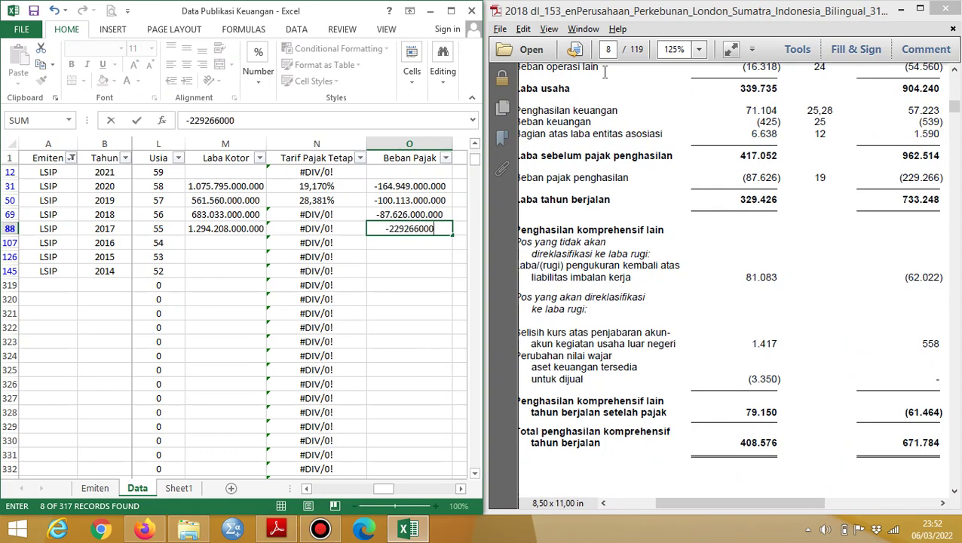
{"action": "key", "text": "ctrl+Return"}
Enter LSIP's Laba Sebelum Pajak as 417.052.000.000 for 2018 and 962.514.000.000 for 2017, from Laba sebelum pajak penghasilan in the report.
{"action": "key", "text": "Up"}
{"action": "key", "text": "Right"}
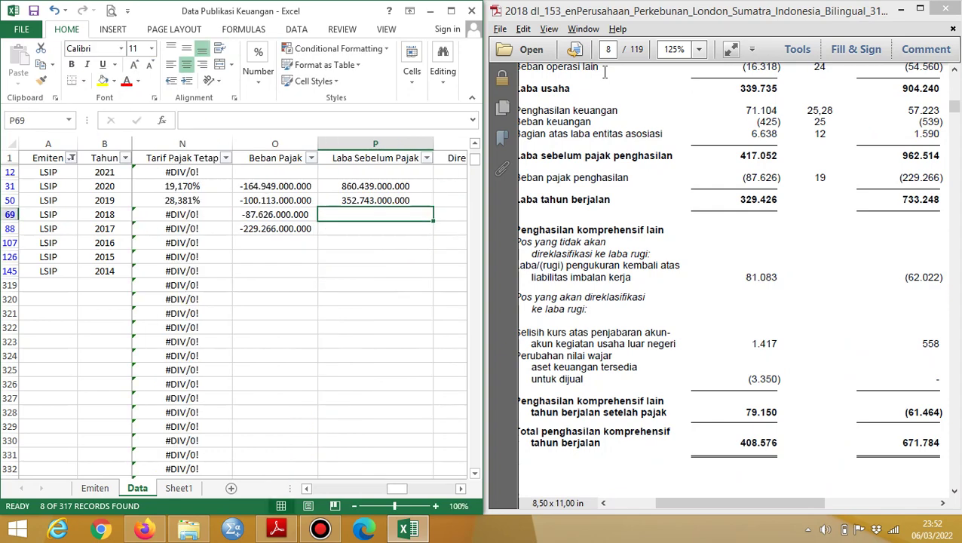
{"action": "left_click", "coordinate": [605, 72]}
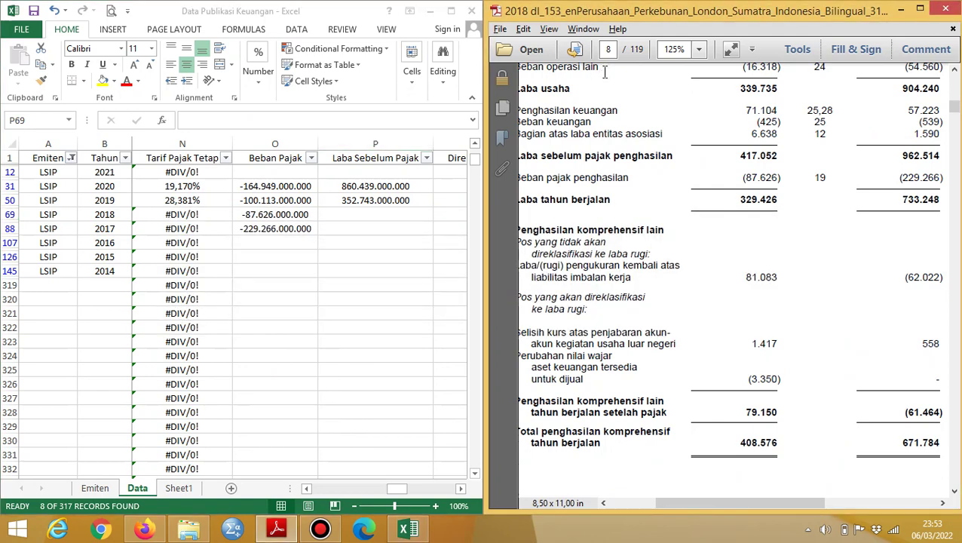
{"action": "key", "text": "alt+Tab"}
{"action": "type", "text": "417.052.000.000"}
{"action": "key", "text": "Return"}
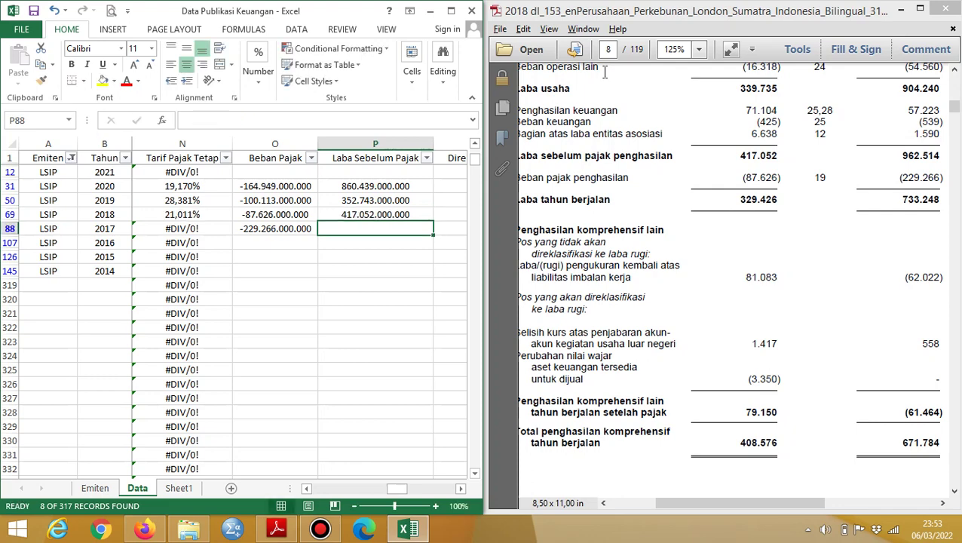
{"action": "type", "text": "962"}
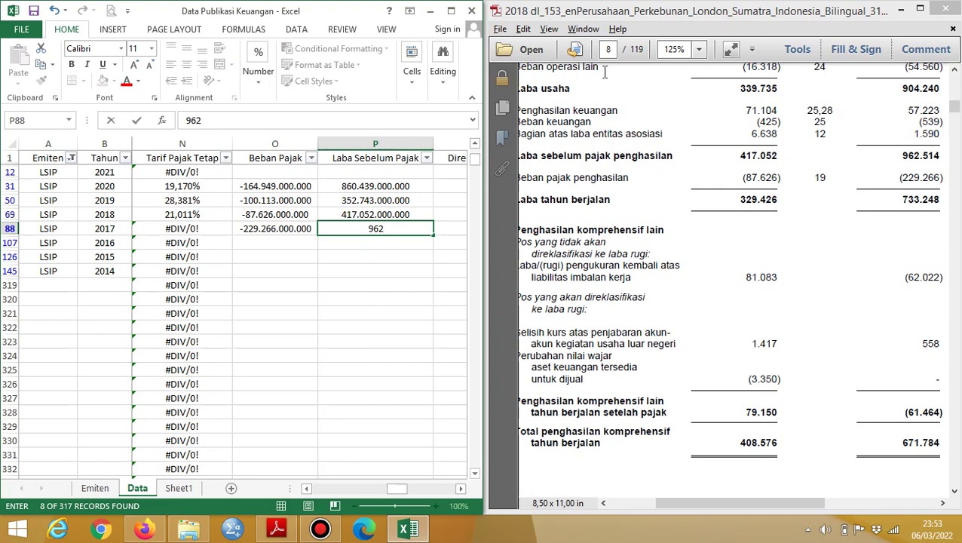
{"action": "type", "text": "514000000"}
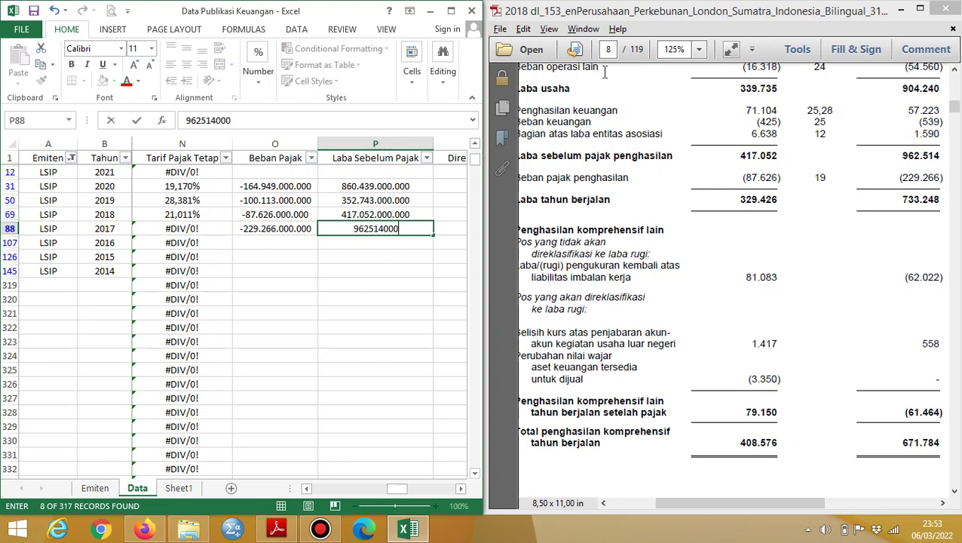
{"action": "key", "text": "Tab"}
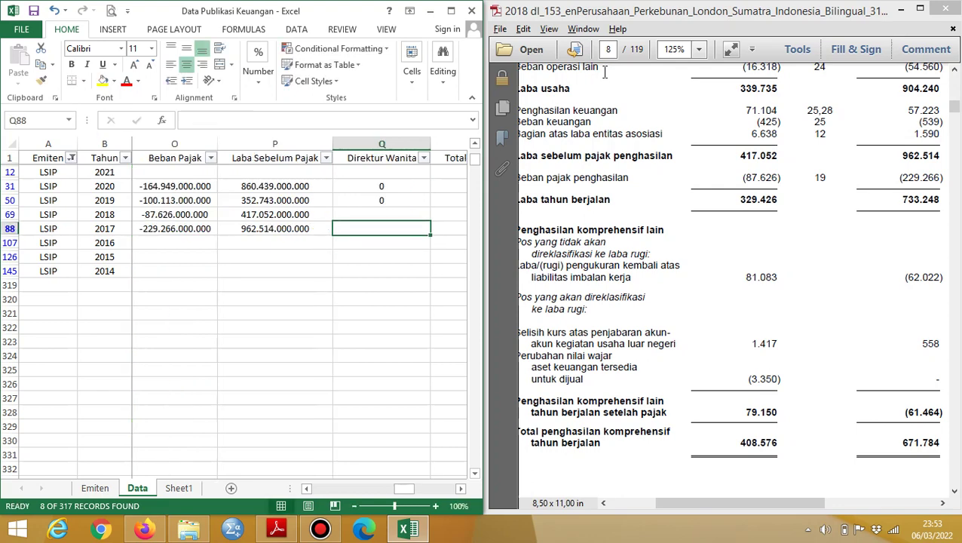
Enter LSIP's Utang Lancar as 524.814.000.000 for 2018 and 416.258.000.000 for 2017, from Total Liabilitas Jangka Pendek on the report's page 7.
{"action": "key", "text": "Right"}
{"action": "key", "text": "Right"}
{"action": "key", "text": "Up"}
{"action": "left_click", "coordinate": [604, 72]}
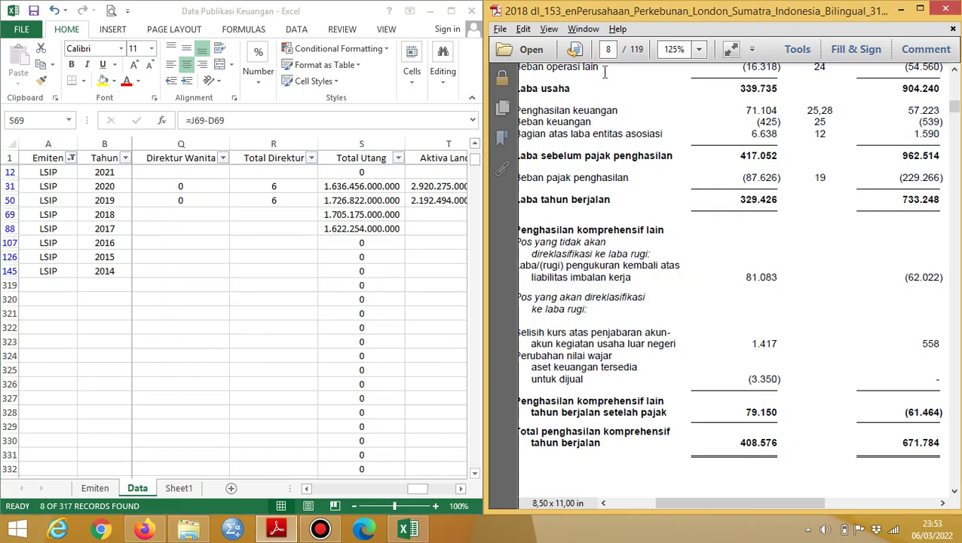
{"action": "scroll", "coordinate": [604, 72], "scroll_direction": "up", "scroll_amount": 10}
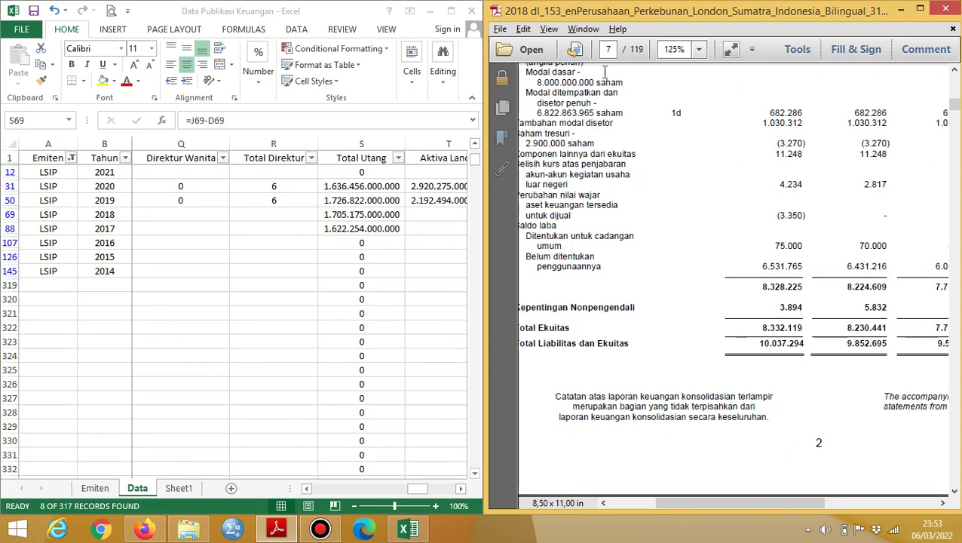
{"action": "scroll", "coordinate": [606, 75], "scroll_direction": "up", "scroll_amount": 10}
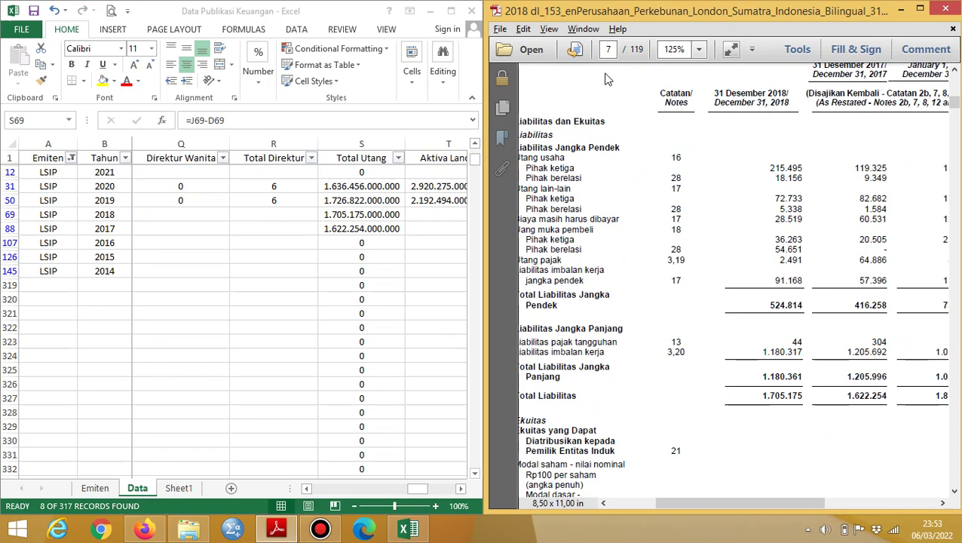
{"action": "key", "text": "alt+Tab"}
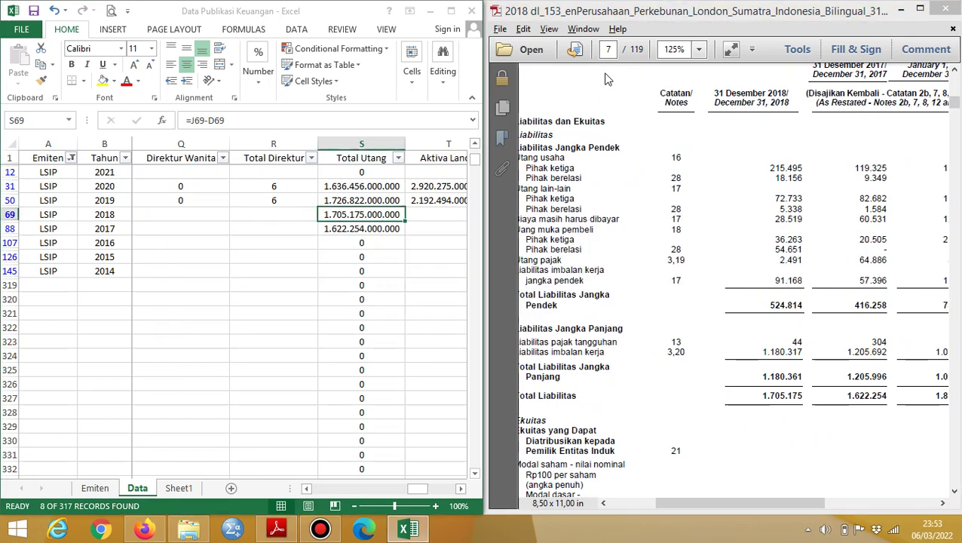
{"action": "key", "text": "Right"}
{"action": "key", "text": "Right"}
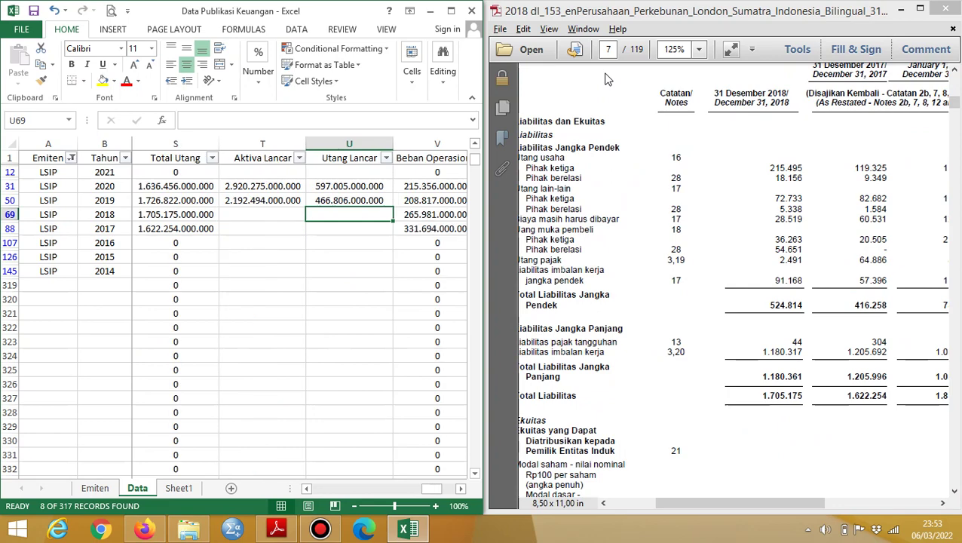
{"action": "type", "text": "524"}
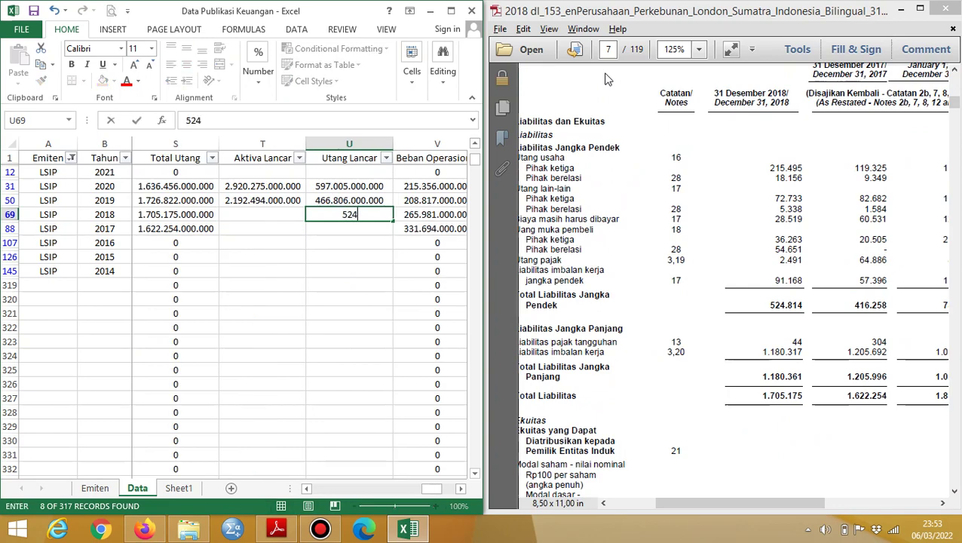
{"action": "type", "text": "8140000"}
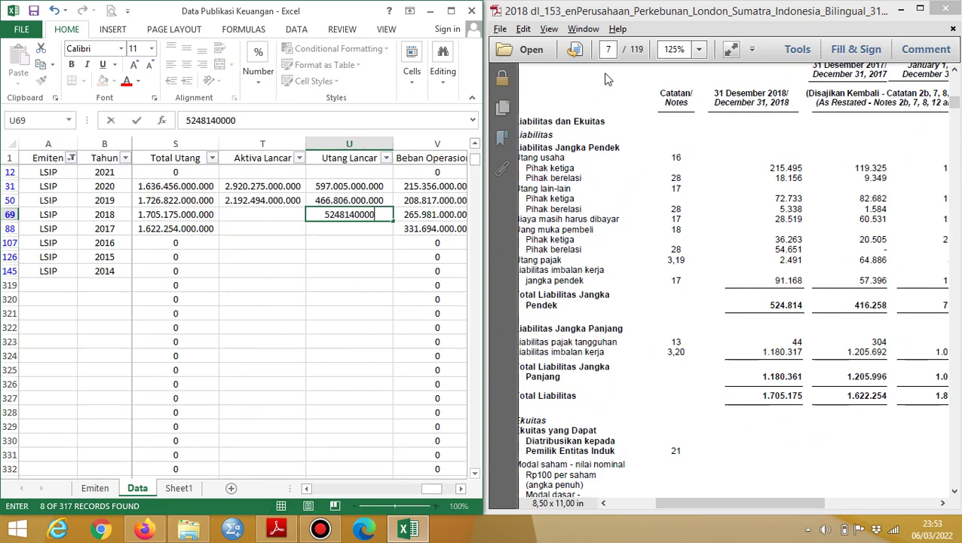
{"action": "key", "text": "Return"}
{"action": "type", "text": "416"}
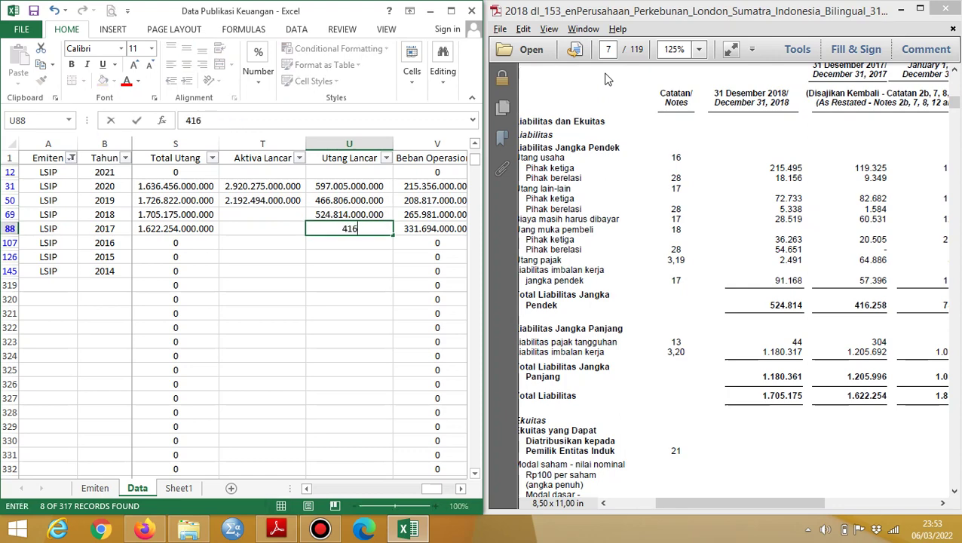
{"action": "type", "text": ".258.000.00"}
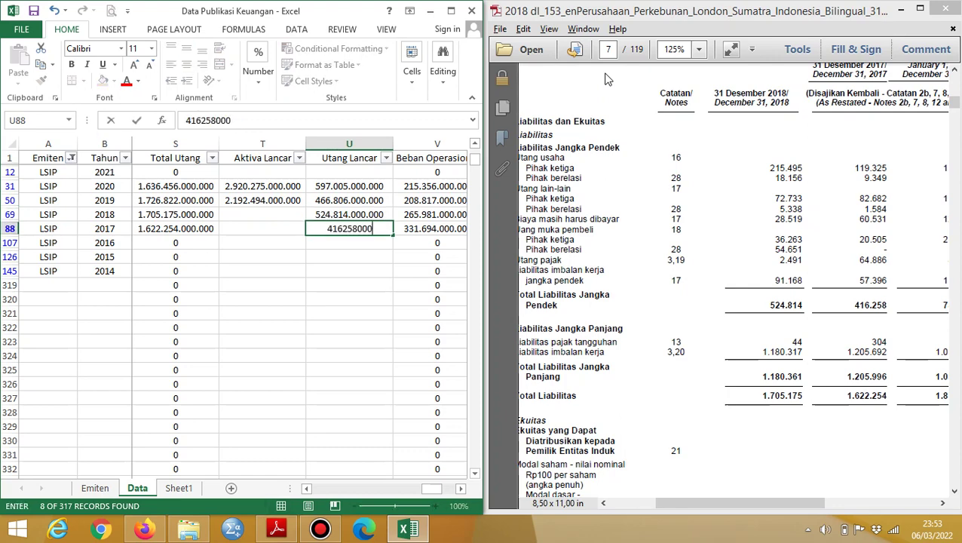
{"action": "type", "text": "0"}
{"action": "key", "text": "Return"}
Enter LSIP's Aktiva Lancar as 2.444.027.000.000 for 2018 and 2.298.825.000.000 for 2017, from Total Aset Lancar on the report's page 6.
{"action": "key", "text": "Up"}
{"action": "key", "text": "Up"}
{"action": "left_click", "coordinate": [607, 79]}
{"action": "scroll", "coordinate": [607, 79], "scroll_direction": "up", "scroll_amount": 15}
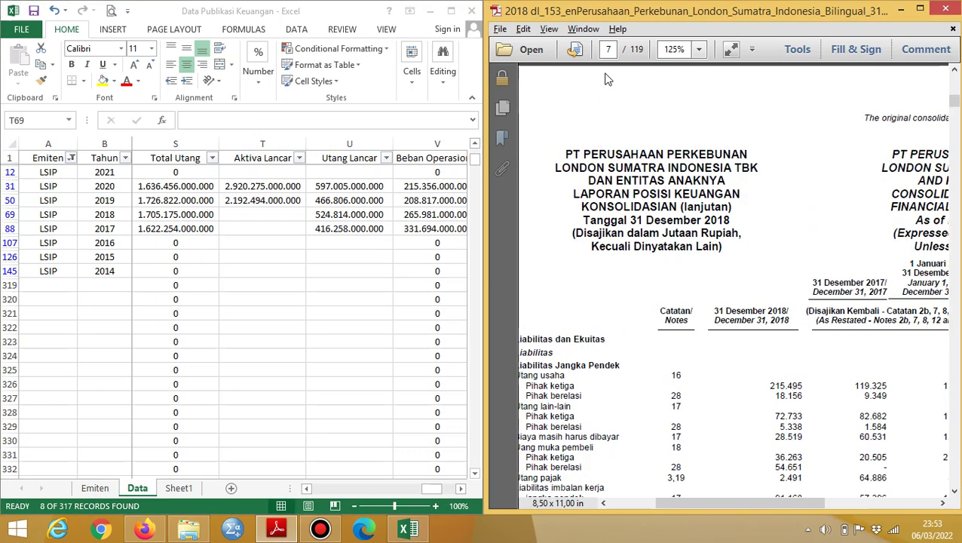
{"action": "scroll", "coordinate": [607, 79], "scroll_direction": "down", "scroll_amount": 3}
{"action": "key", "text": "alt+Tab"}
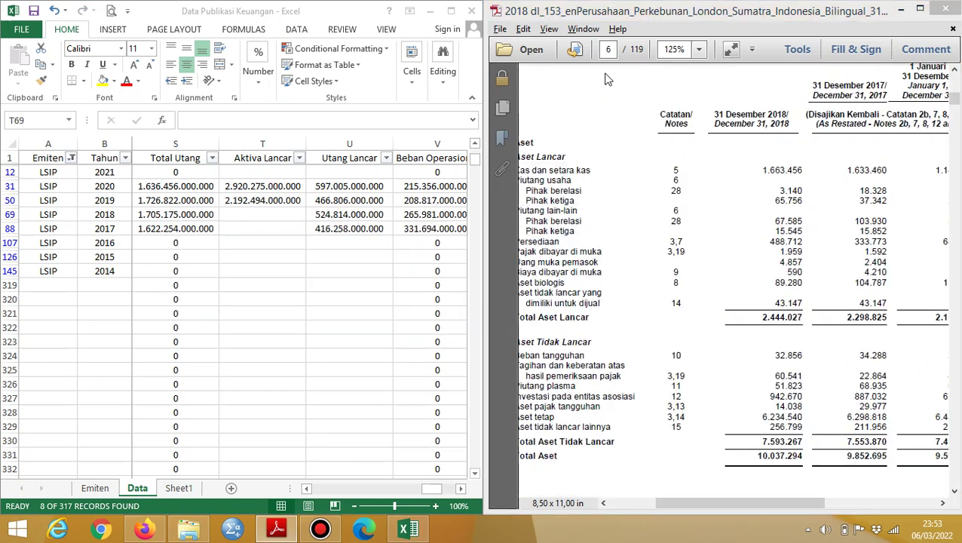
{"action": "type", "text": "244402700000"}
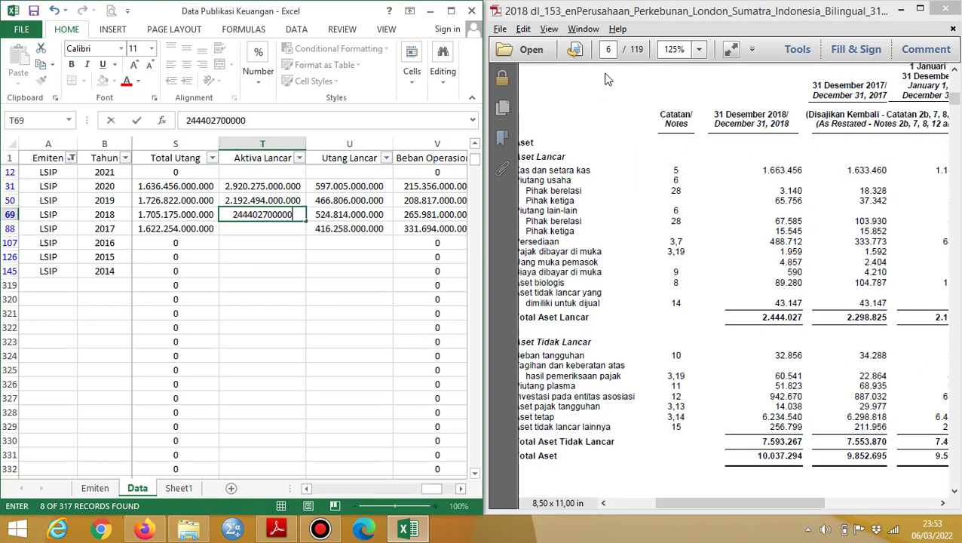
{"action": "key", "text": "Return"}
{"action": "type", "text": "2.298.825.000.000"}
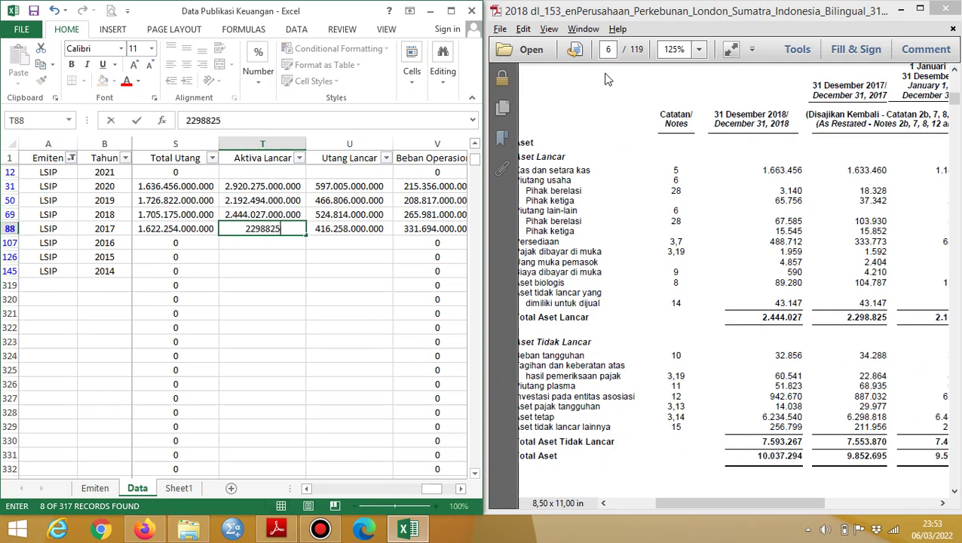
{"action": "key", "text": "Return"}
Enter LSIP's 2018 Direktur Wanita as 0 and Total Direktur as 5, from the Direksi list on the report's page 15.
{"action": "key", "text": "Up"}
{"action": "key", "text": "Up"}
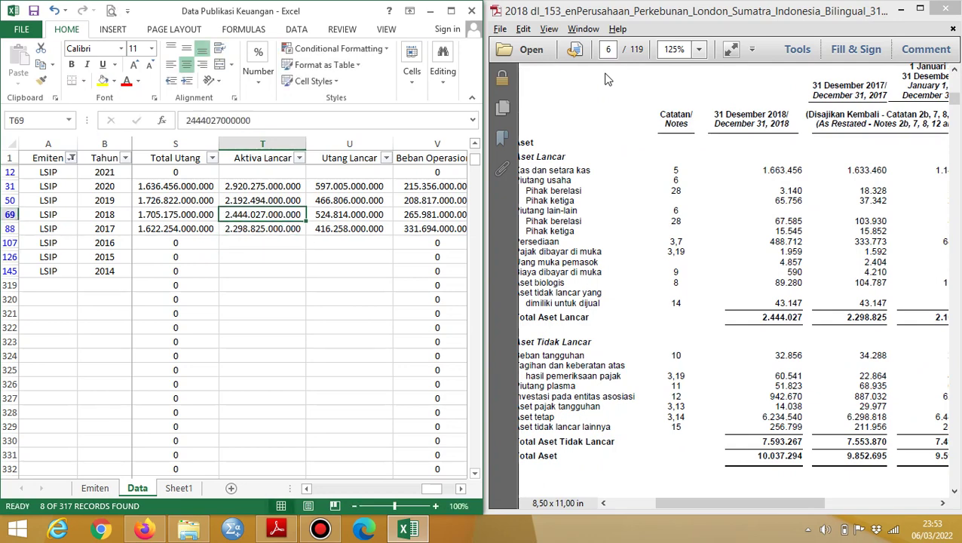
{"action": "key", "text": "Right"}
{"action": "key", "text": "Right"}
{"action": "key", "text": "Right"}
{"action": "key", "text": "Left"}
{"action": "key", "text": "Left"}
{"action": "key", "text": "Left"}
{"action": "key", "text": "Left"}
{"action": "key", "text": "Left"}
{"action": "key", "text": "Left"}
{"action": "left_click", "coordinate": [607, 79]}
{"action": "scroll", "coordinate": [608, 80], "scroll_direction": "down", "scroll_amount": 20}
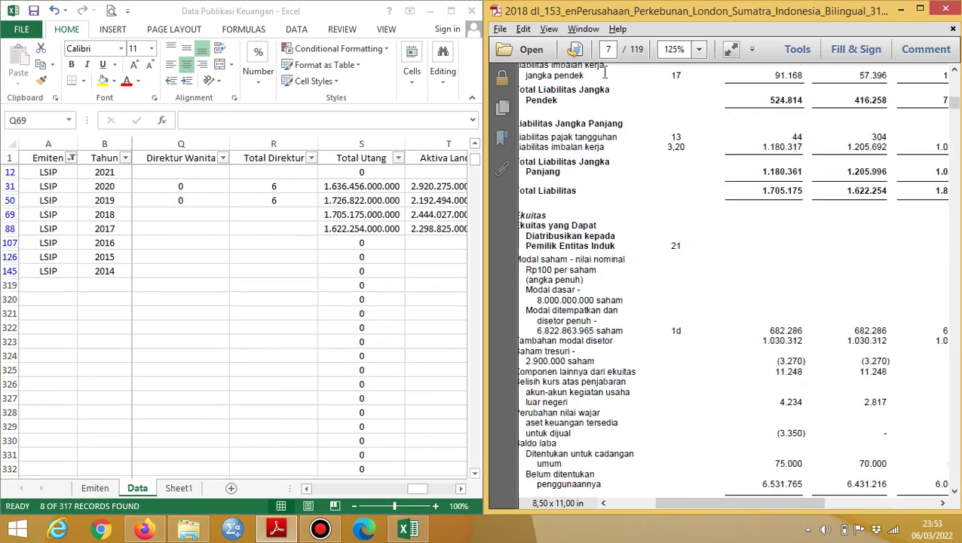
{"action": "scroll", "coordinate": [604, 71], "scroll_direction": "down", "scroll_amount": 12}
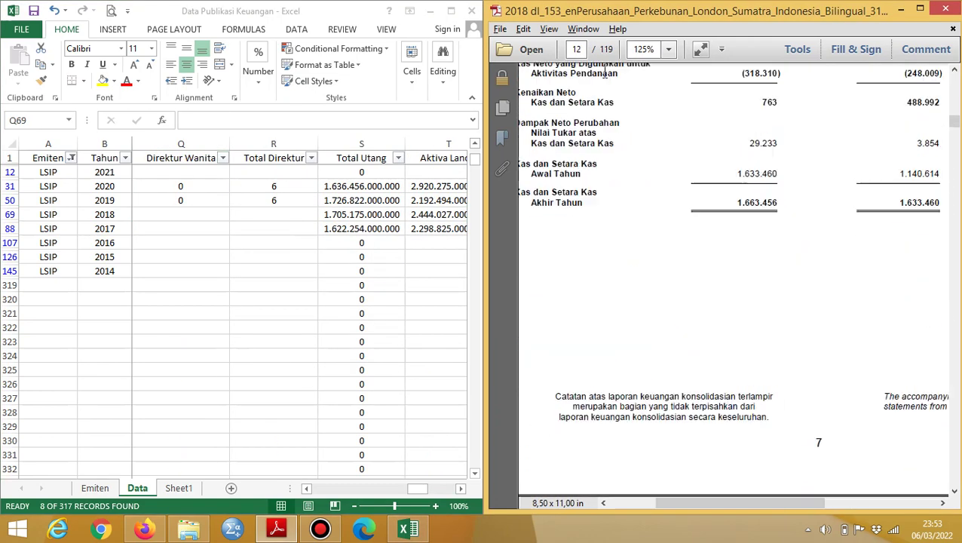
{"action": "scroll", "coordinate": [605, 71], "scroll_direction": "down", "scroll_amount": 20}
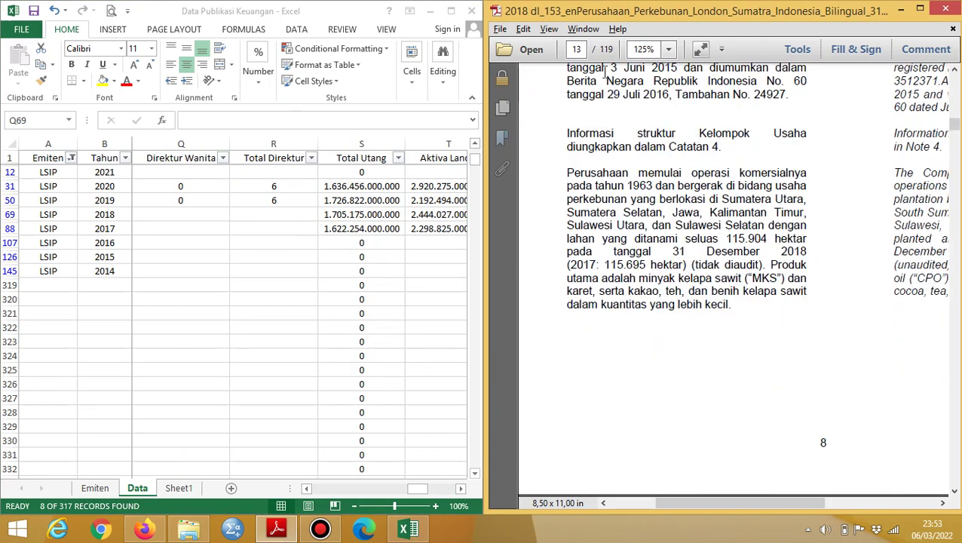
{"action": "scroll", "coordinate": [605, 72], "scroll_direction": "down", "scroll_amount": 10}
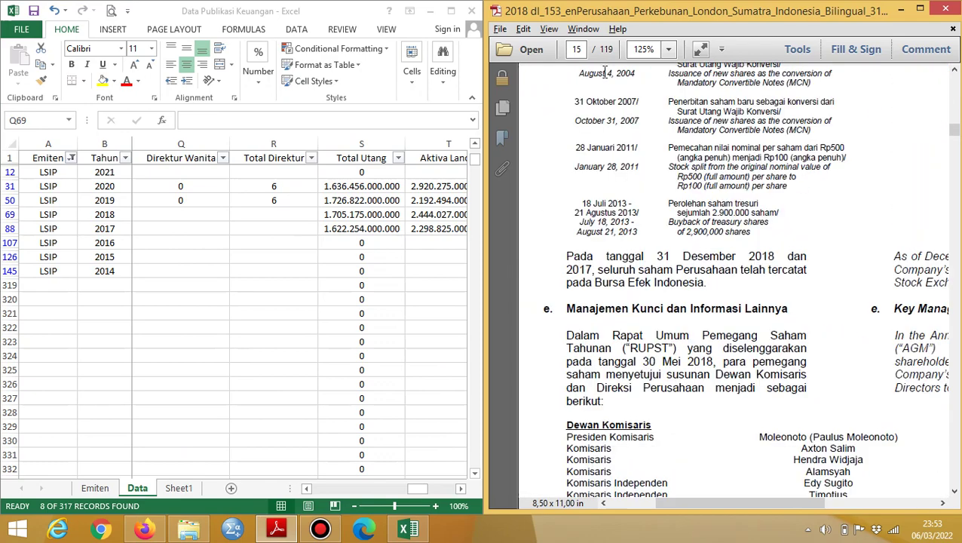
{"action": "scroll", "coordinate": [604, 72], "scroll_direction": "down", "scroll_amount": 6}
{"action": "scroll", "coordinate": [605, 71], "scroll_direction": "down", "scroll_amount": 12}
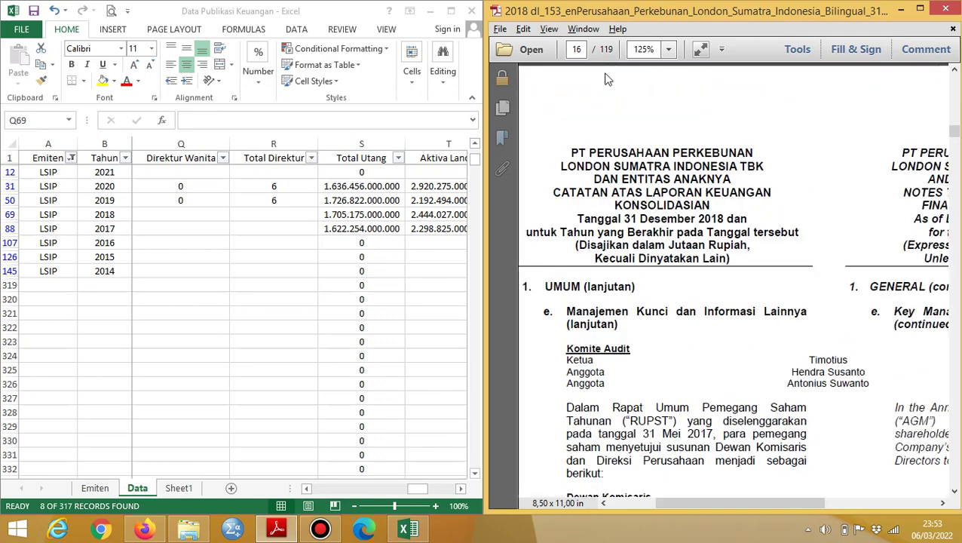
{"action": "scroll", "coordinate": [607, 79], "scroll_direction": "up", "scroll_amount": 10}
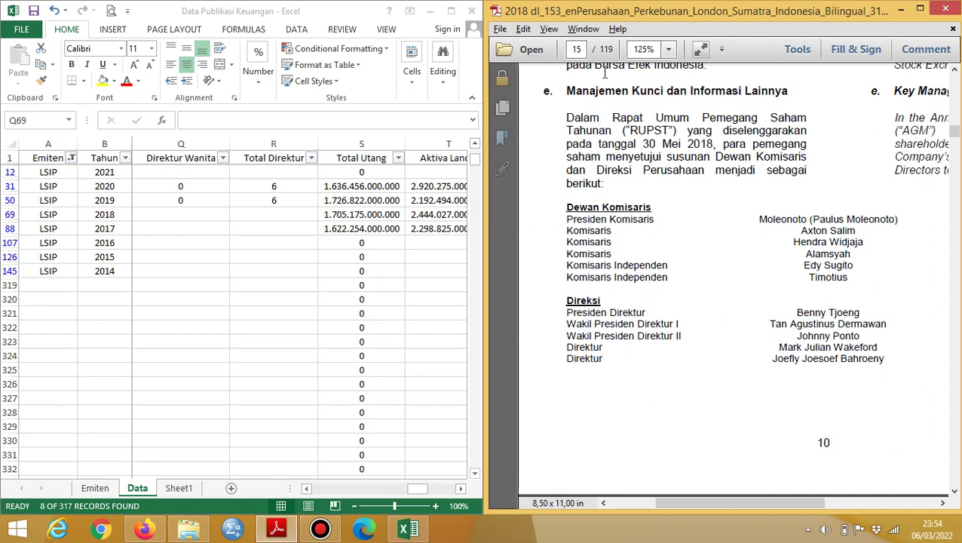
{"action": "key", "text": "alt+Tab"}
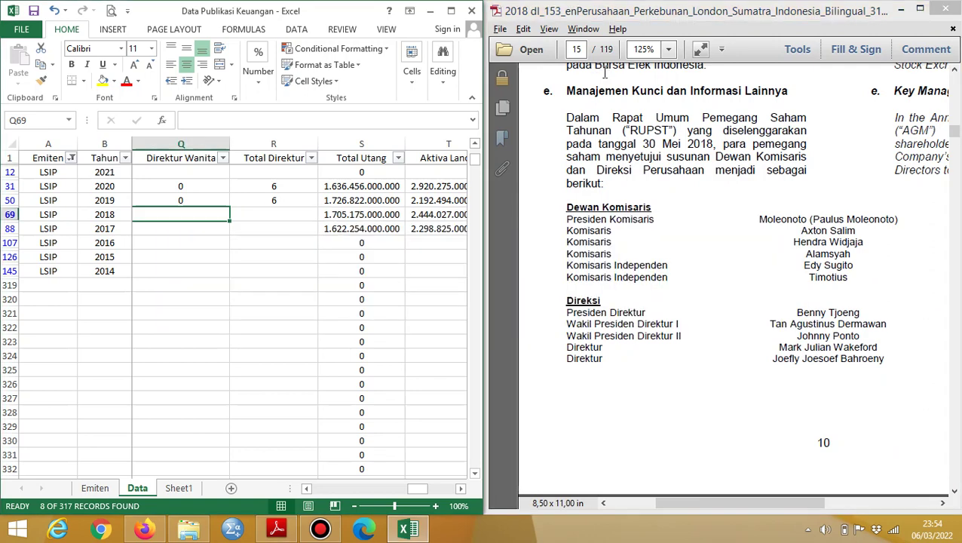
{"action": "type", "text": "0"}
{"action": "key", "text": "Tab"}
{"action": "type", "text": "5"}
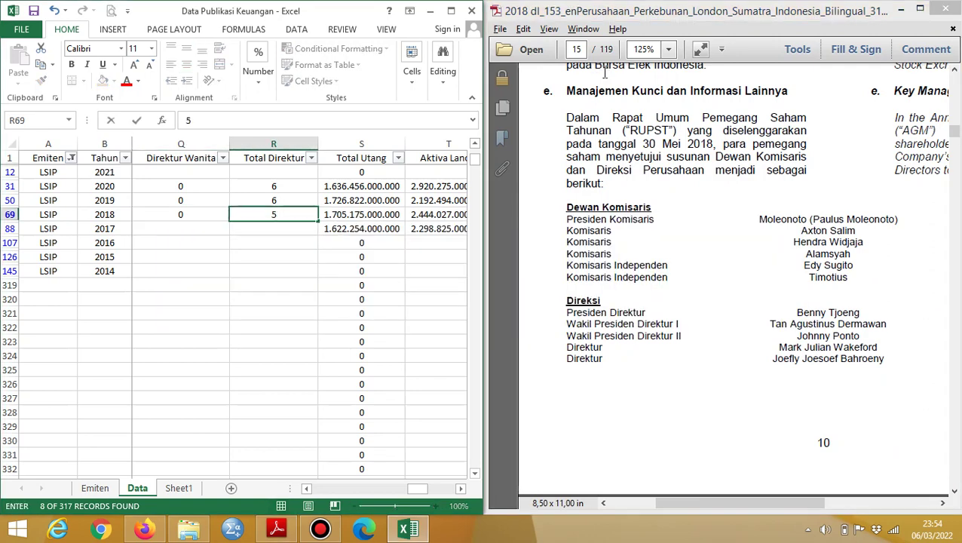
{"action": "key", "text": "Return"}
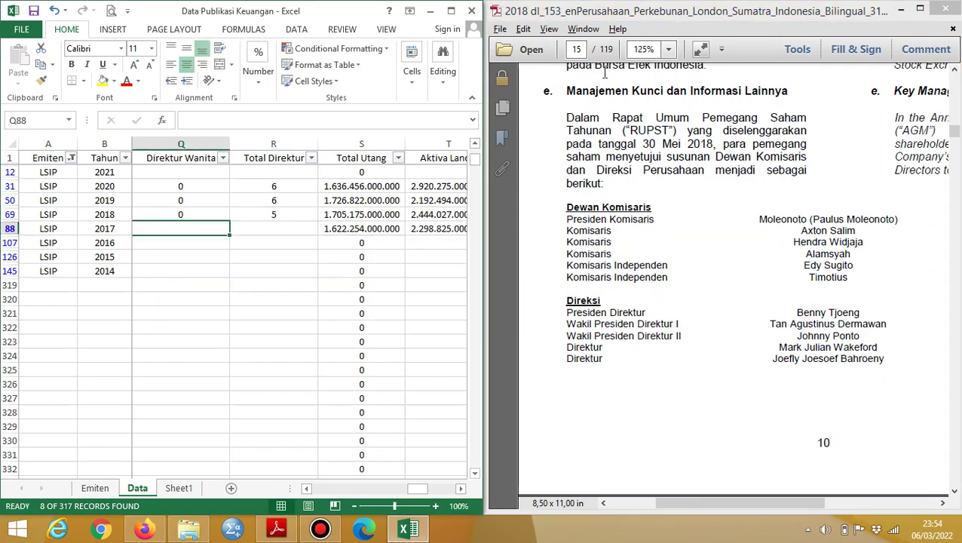
Enter LSIP's 2017 Direktur Wanita as 0 and Total Direktur as 5, from the Direksi list on the report's page 16.
{"action": "left_click", "coordinate": [605, 73]}
{"action": "scroll", "coordinate": [608, 79], "scroll_direction": "down", "scroll_amount": 5}
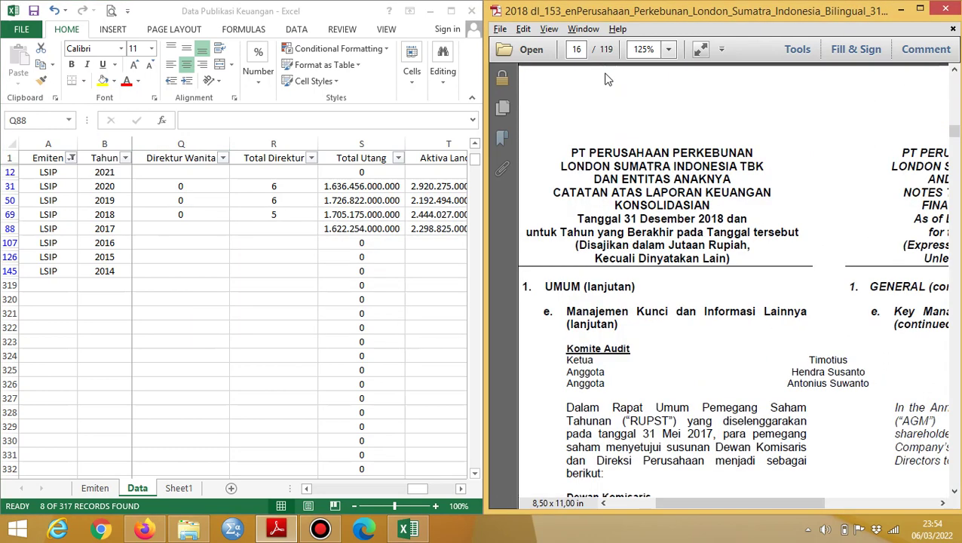
{"action": "scroll", "coordinate": [608, 79], "scroll_direction": "down", "scroll_amount": 10}
{"action": "scroll", "coordinate": [608, 79], "scroll_direction": "up", "scroll_amount": 10}
{"action": "scroll", "coordinate": [608, 79], "scroll_direction": "down", "scroll_amount": 10}
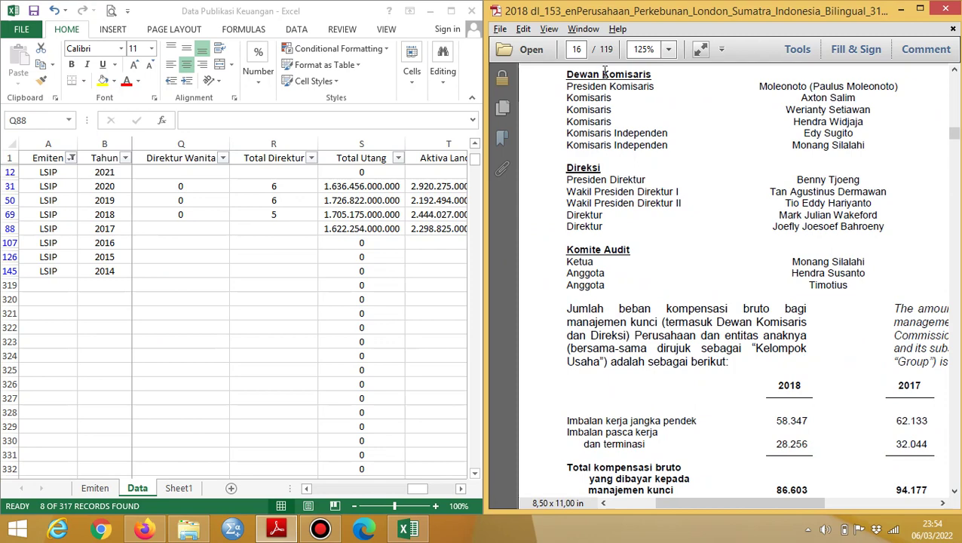
{"action": "key", "text": "alt+Tab"}
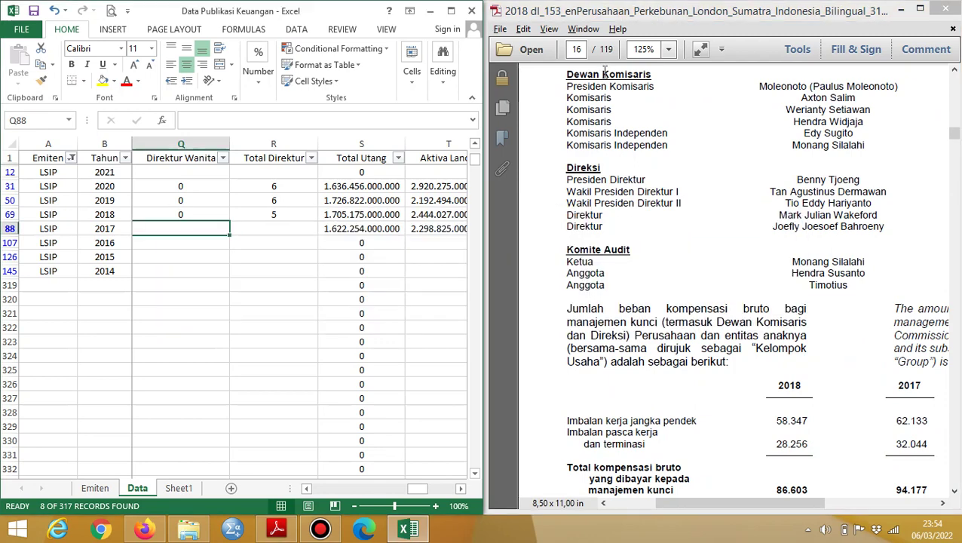
{"action": "type", "text": "0"}
{"action": "key", "text": "Tab"}
{"action": "type", "text": "5"}
{"action": "key", "text": "Return"}
Search the 2018 report for "modal saham" and check the total number of issued shares in the Ekuitas note on page 97.
{"action": "key", "text": "Up"}
{"action": "key", "text": "Right"}
{"action": "key", "text": "Up"}
{"action": "key", "text": "Right"}
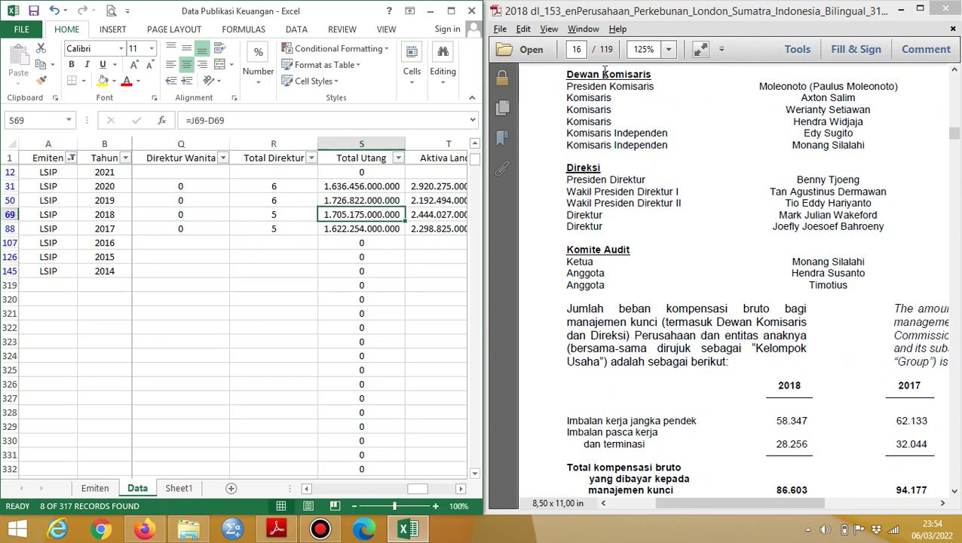
{"action": "key", "text": "Left"}
{"action": "key", "text": "Left"}
{"action": "key", "text": "Left"}
{"action": "key", "text": "Left"}
{"action": "key", "text": "Left"}
{"action": "key", "text": "Left"}
{"action": "key", "text": "Left"}
{"action": "key", "text": "Left"}
{"action": "key", "text": "Left"}
{"action": "key", "text": "Left"}
{"action": "key", "text": "Left"}
{"action": "key", "text": "Left"}
{"action": "key", "text": "Left"}
{"action": "key", "text": "Left"}
{"action": "key", "text": "Left"}
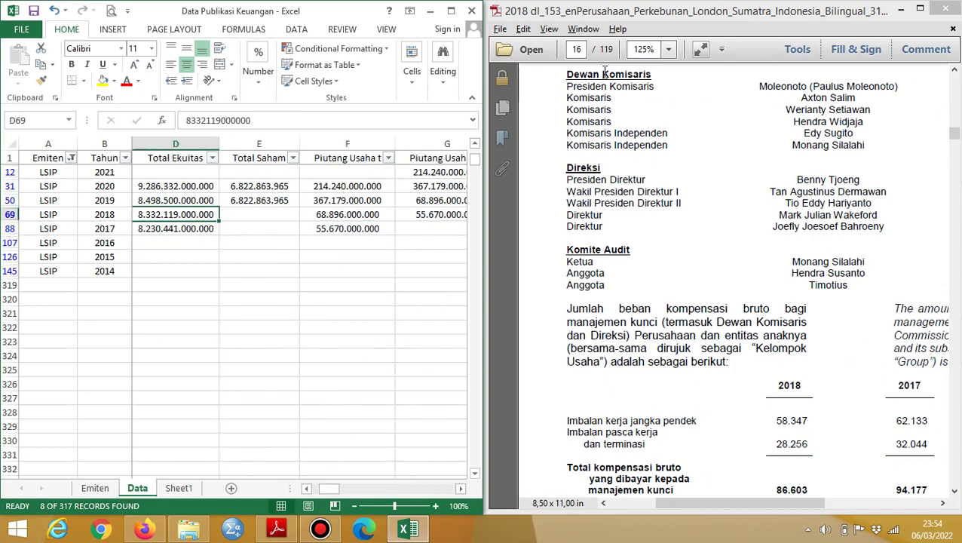
{"action": "key", "text": "Right"}
{"action": "key", "text": "alt+Tab"}
{"action": "key", "text": "ctrl+f"}
{"action": "type", "text": "modal saham"}
{"action": "key", "text": "Return"}
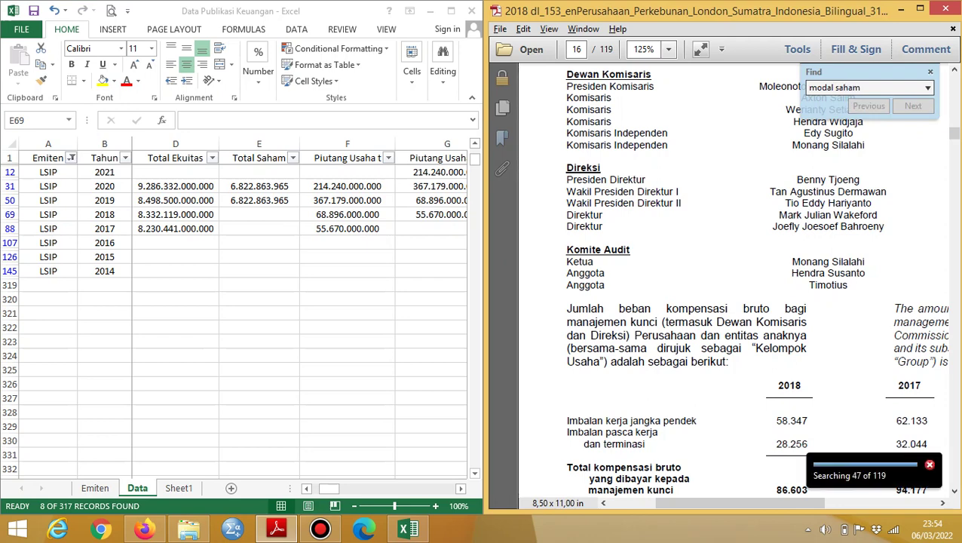
{"action": "key", "text": "Return"}
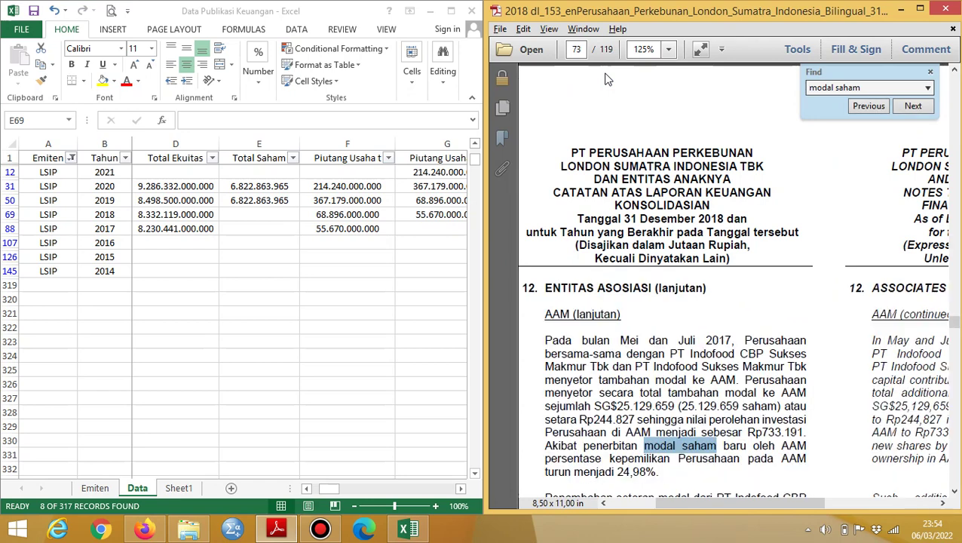
{"action": "key", "text": "Return"}
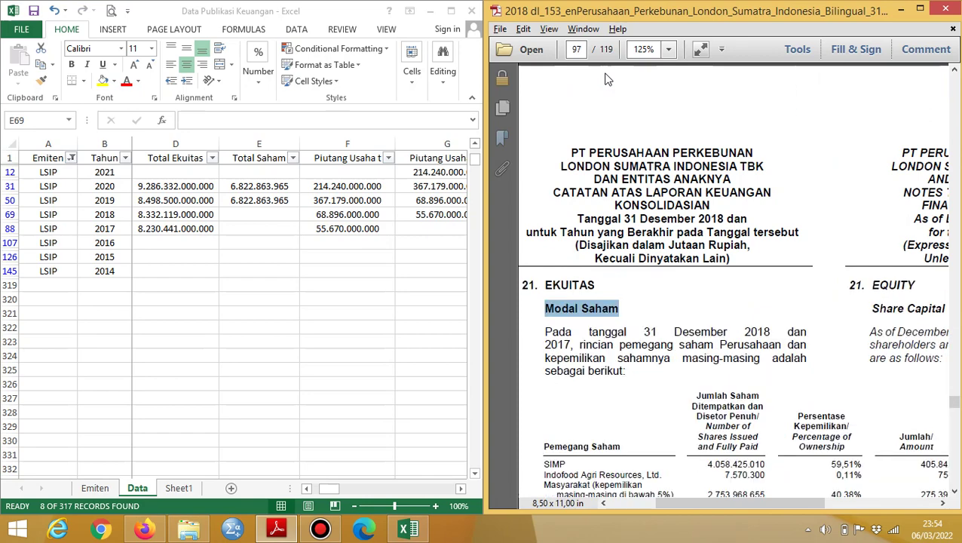
{"action": "scroll", "coordinate": [606, 75], "scroll_direction": "down", "scroll_amount": 5}
{"action": "scroll", "coordinate": [605, 75], "scroll_direction": "up", "scroll_amount": 5}
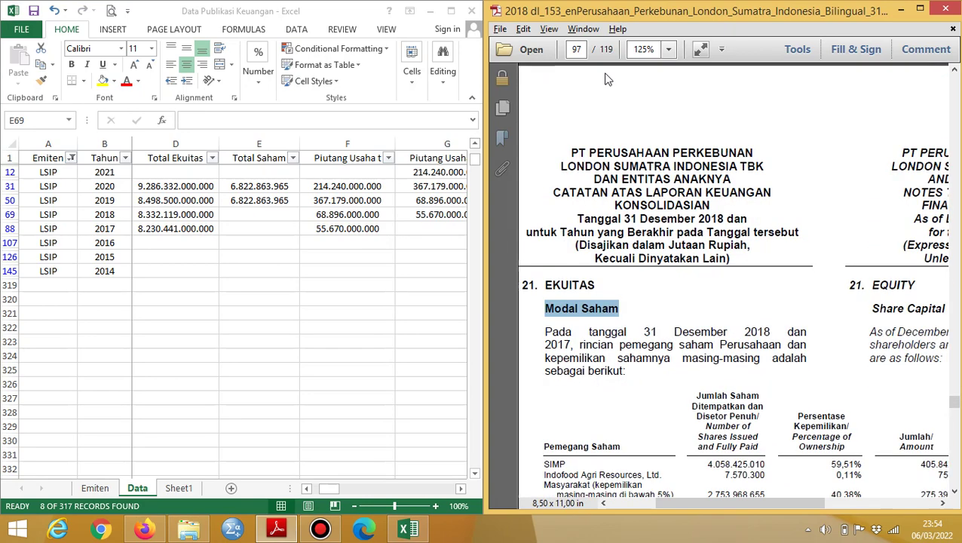
{"action": "scroll", "coordinate": [606, 75], "scroll_direction": "down", "scroll_amount": 5}
Copy LSIP's 2019 Total Saham value, 6.822.863.965, into the 2018 and 2017 rows.
{"action": "key", "text": "alt+Tab"}
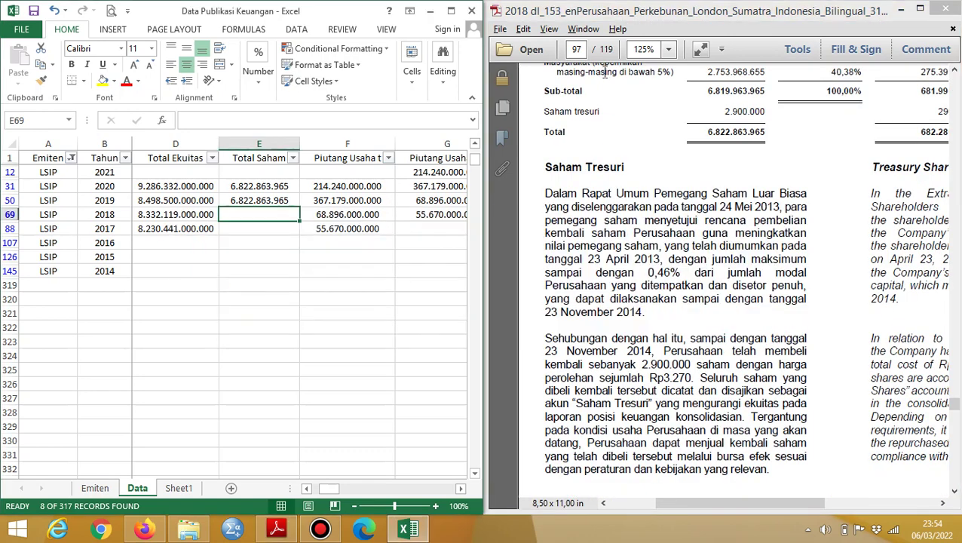
{"action": "key", "text": "Up"}
{"action": "key", "text": "ctrl+c"}
{"action": "key", "text": "Down"}
{"action": "key", "text": "ctrl+v"}
{"action": "key", "text": "Down"}
{"action": "key", "text": "ctrl+v"}
{"action": "key", "text": "Left"}
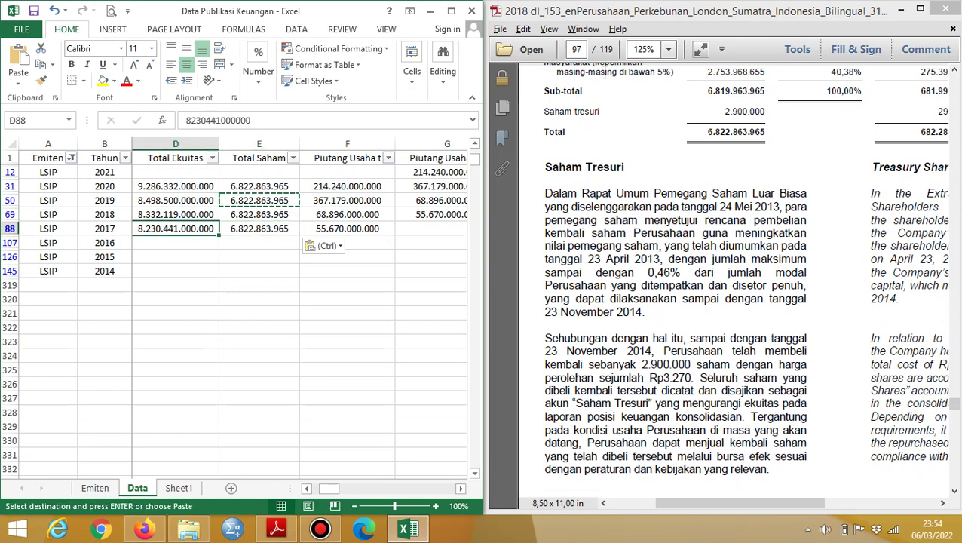
{"action": "key", "text": "alt+Tab"}
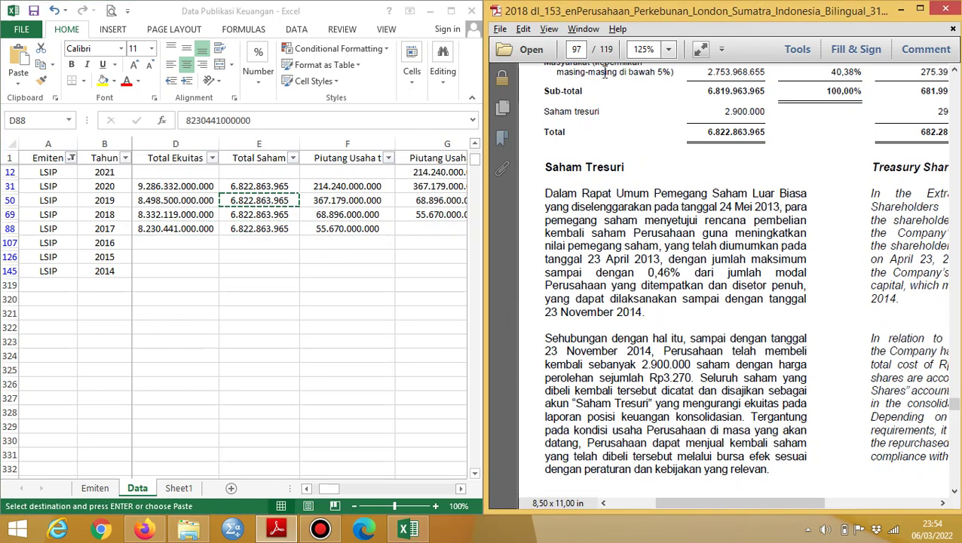
Close the 2018 report and open "04. FY2016 Consolidated Financial Statements_compressed" with its bookmarks list hidden.
{"action": "left_click", "coordinate": [947, 7]}
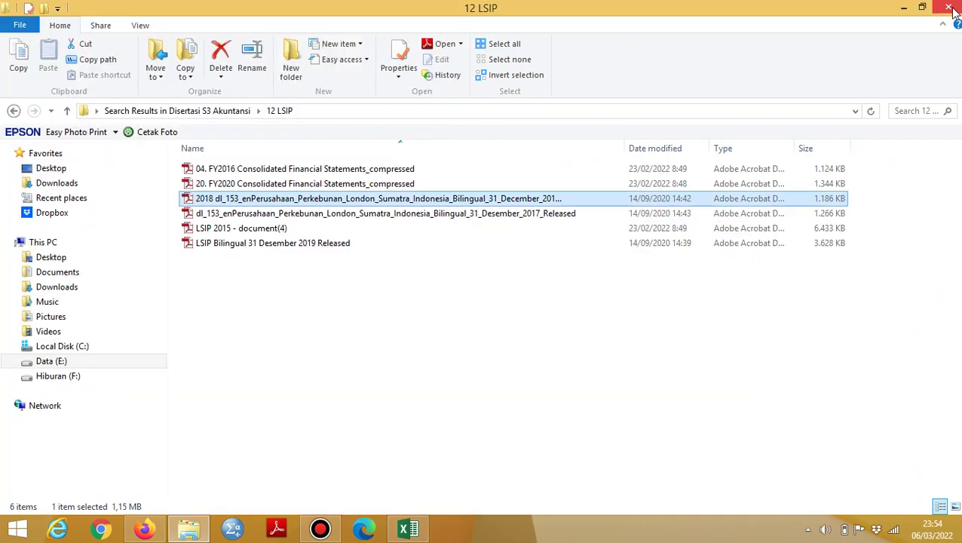
{"action": "key", "text": "Up"}
{"action": "key", "text": "Up"}
{"action": "key", "text": "Return"}
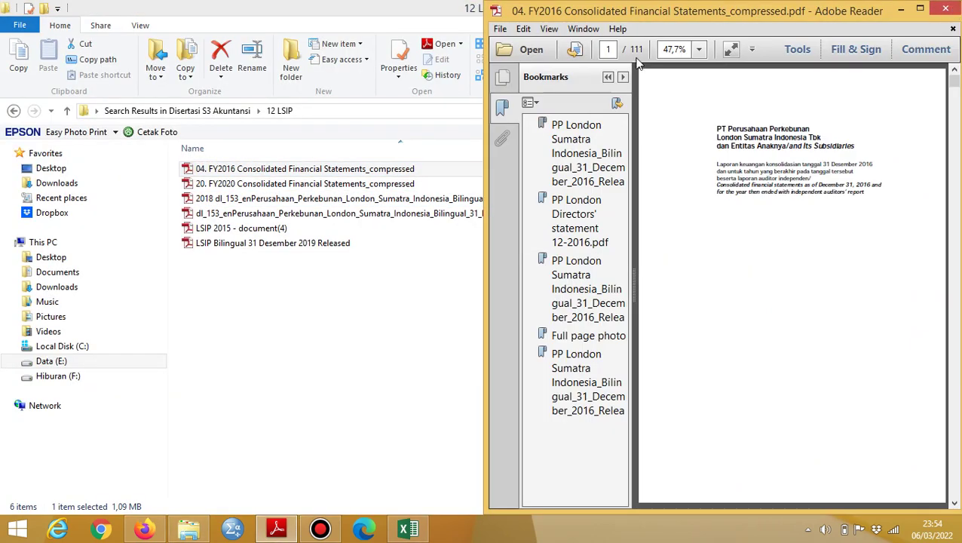
{"action": "left_click", "coordinate": [608, 78]}
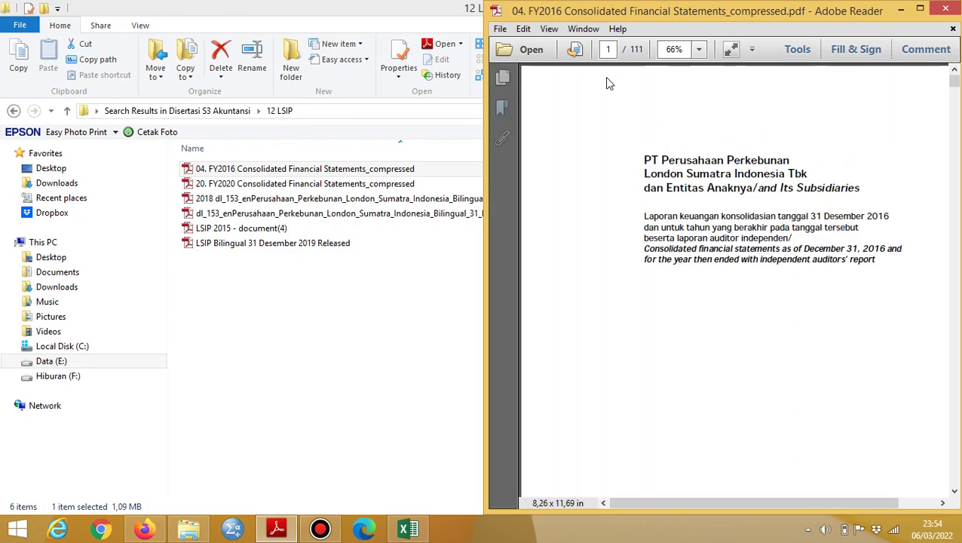
Enter LSIP's 2016 Total Ekuitas as 7.645.984.000.000, from the balance sheet on the FY2016 report's page 7.
{"action": "scroll", "coordinate": [605, 78], "scroll_direction": "down", "scroll_amount": 20}
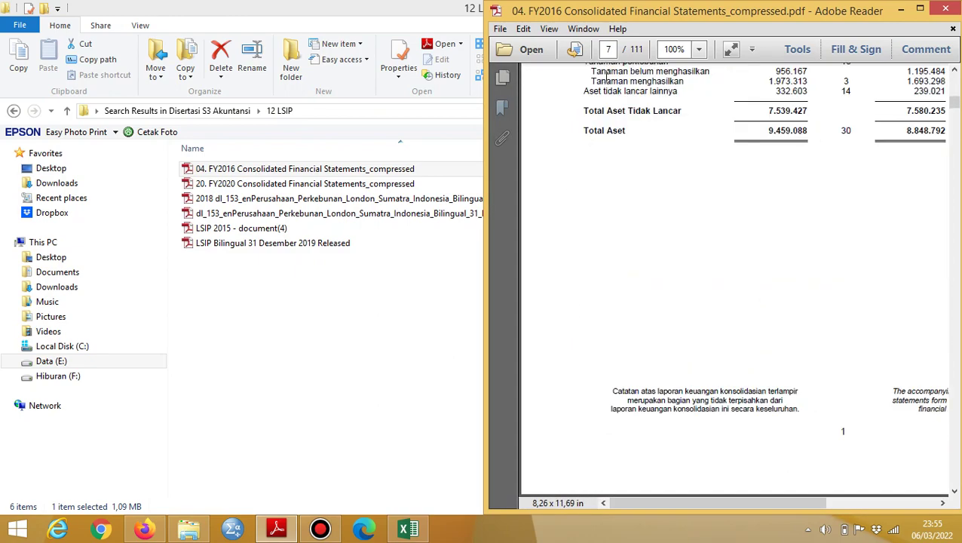
{"action": "key", "text": "alt+Tab"}
{"action": "key", "text": "alt+Tab"}
{"action": "key", "text": "Down"}
{"action": "key", "text": "alt+Tab"}
{"action": "scroll", "coordinate": [605, 76], "scroll_direction": "down", "scroll_amount": 5}
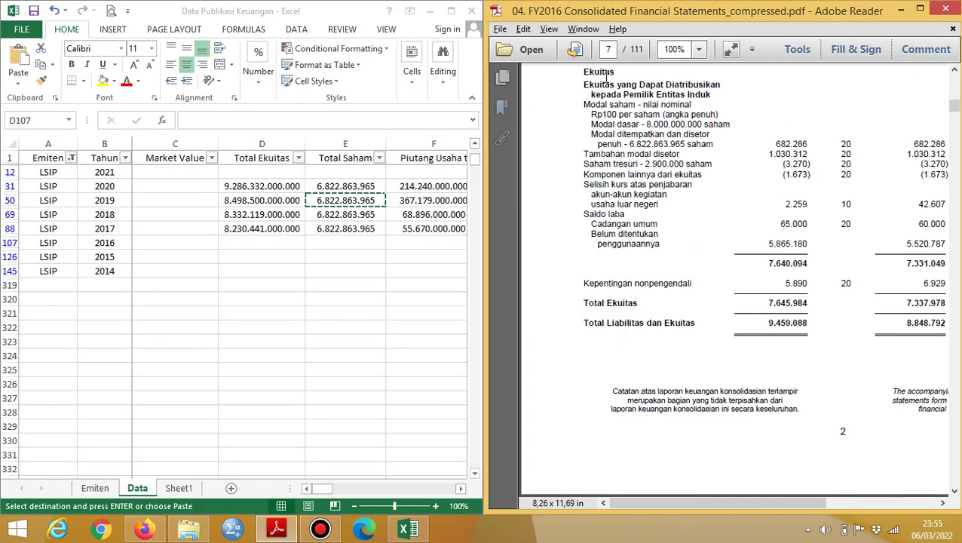
{"action": "key", "text": "alt+Tab"}
{"action": "key", "text": "ctrl+v"}
{"action": "type", "text": "7.645."}
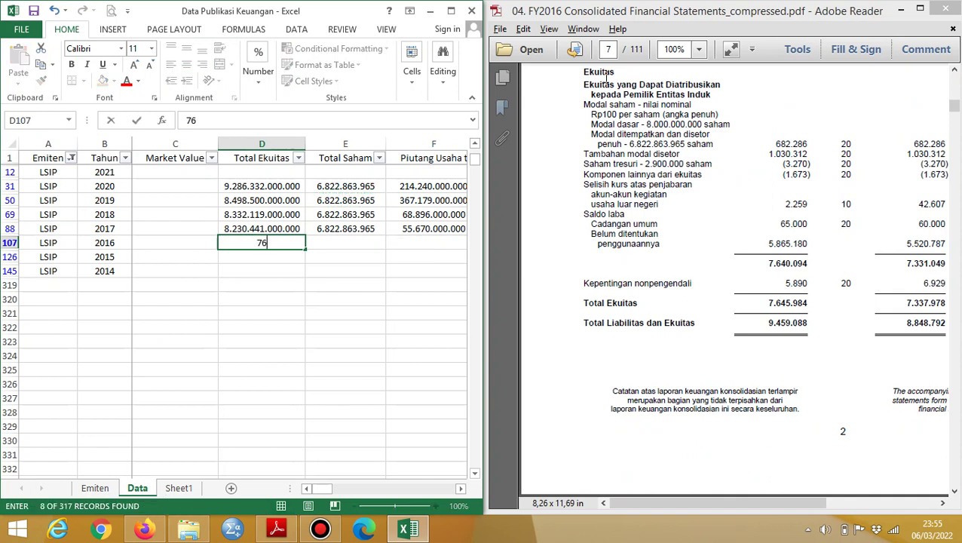
{"action": "type", "text": "984.000.0"}
{"action": "type", "text": "0000"}
{"action": "key", "text": "Return"}
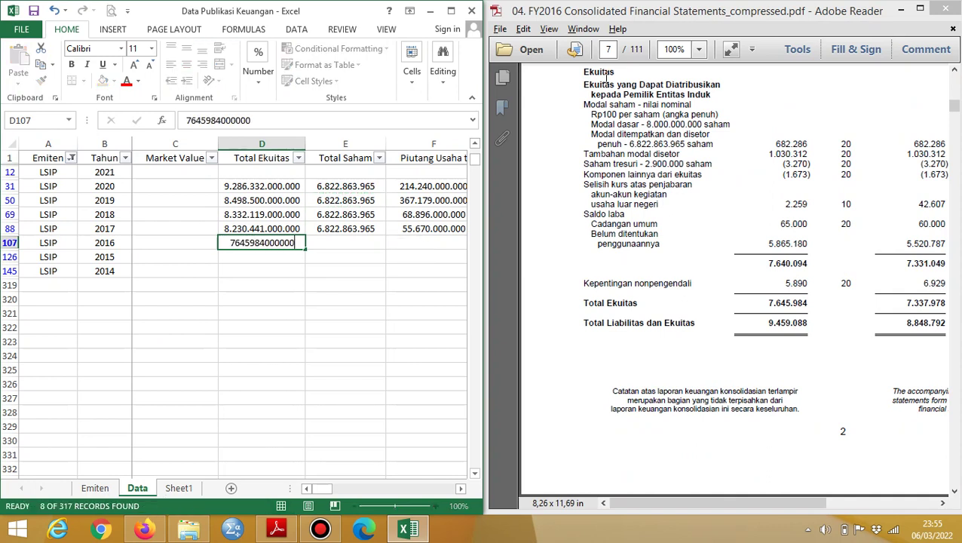
Enter LSIP's 2015 Total Ekuitas as 7.337.978.000.000, from the 2015 column of the same balance sheet.
{"action": "type", "text": "7.337.9"}
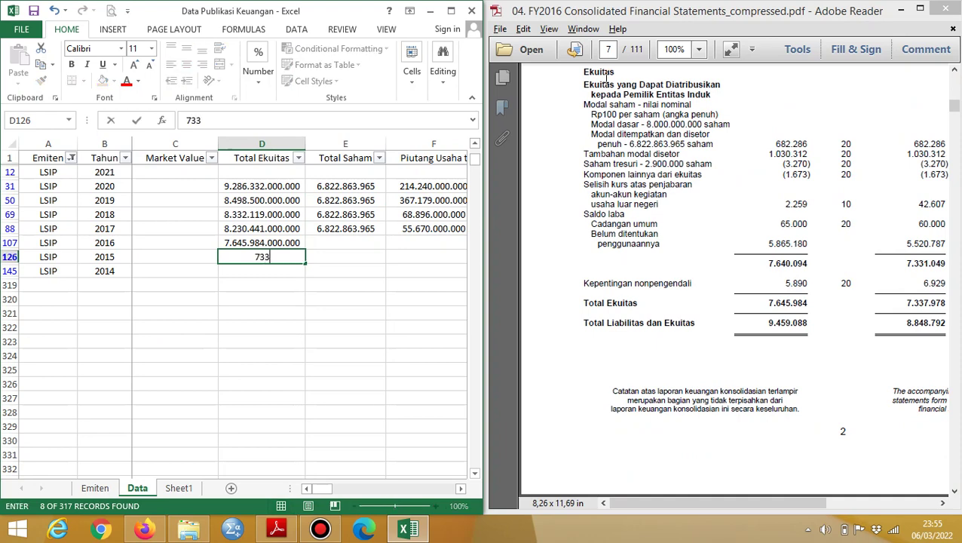
{"action": "type", "text": "78.000.000"}
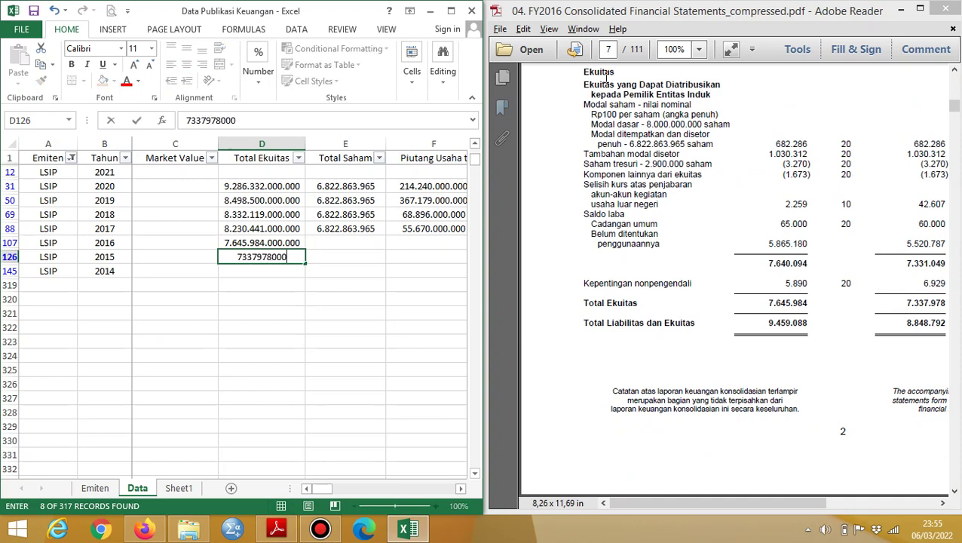
{"action": "key", "text": "Tab"}
{"action": "key", "text": "Tab"}
{"action": "key", "text": "Up"}
{"action": "left_click", "coordinate": [605, 77]}
{"action": "scroll", "coordinate": [605, 76], "scroll_direction": "up", "scroll_amount": 10}
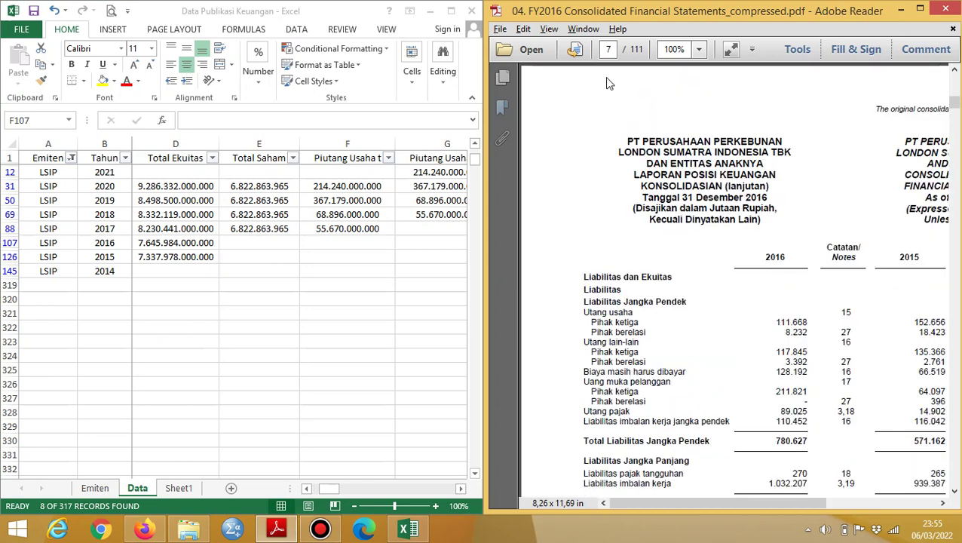
{"action": "key", "text": "alt+Tab"}
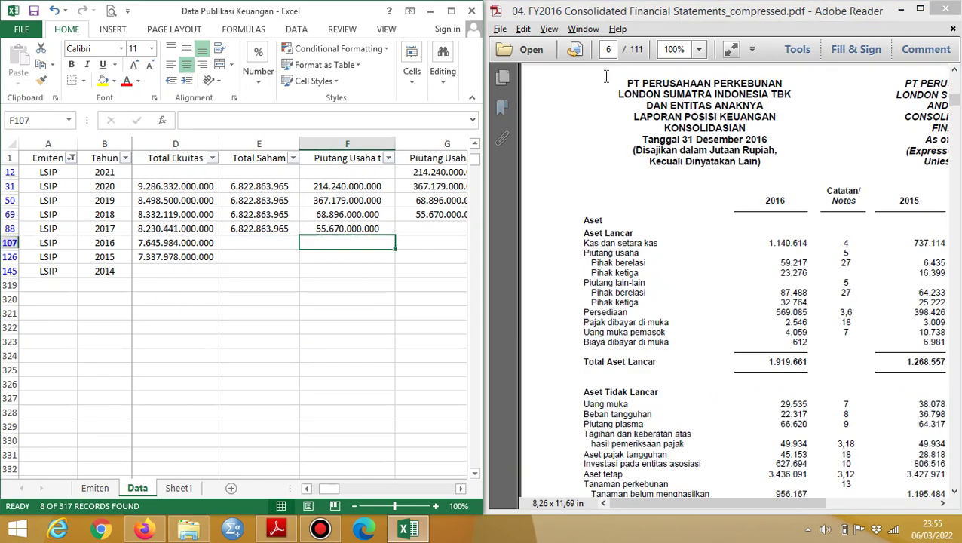
{"action": "type", "text": "=59"}
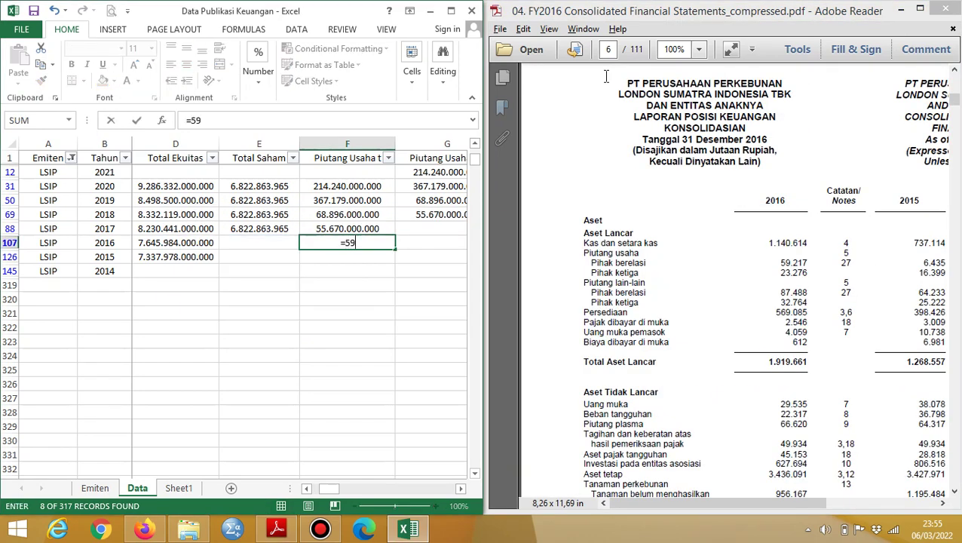
{"action": "type", "text": "217000"}
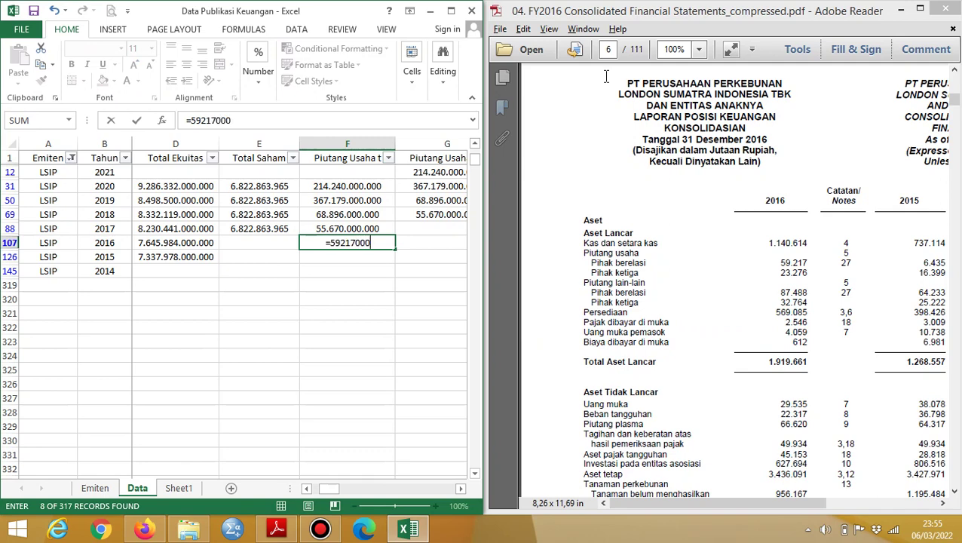
{"action": "type", "text": "000+23276000000"}
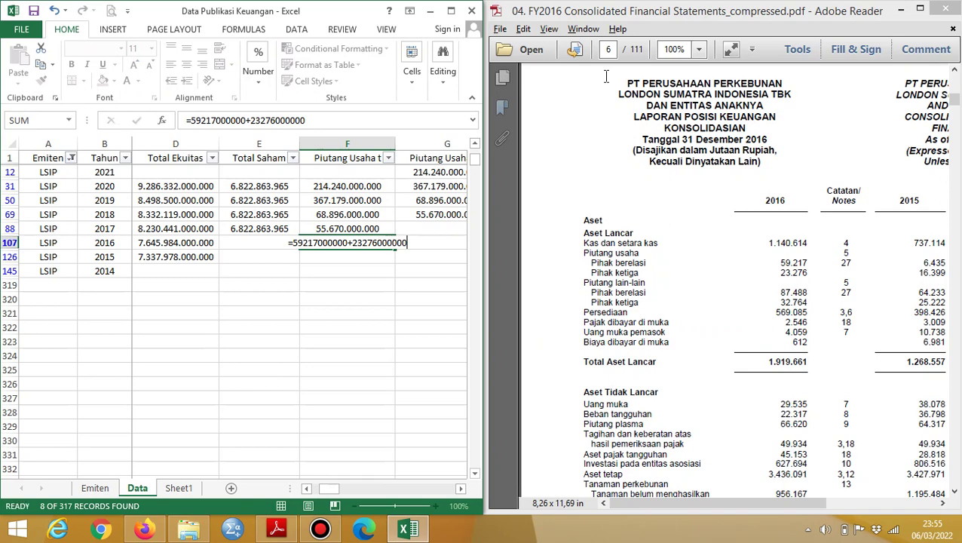
{"action": "key", "text": "Return"}
{"action": "type", "text": "=6"}
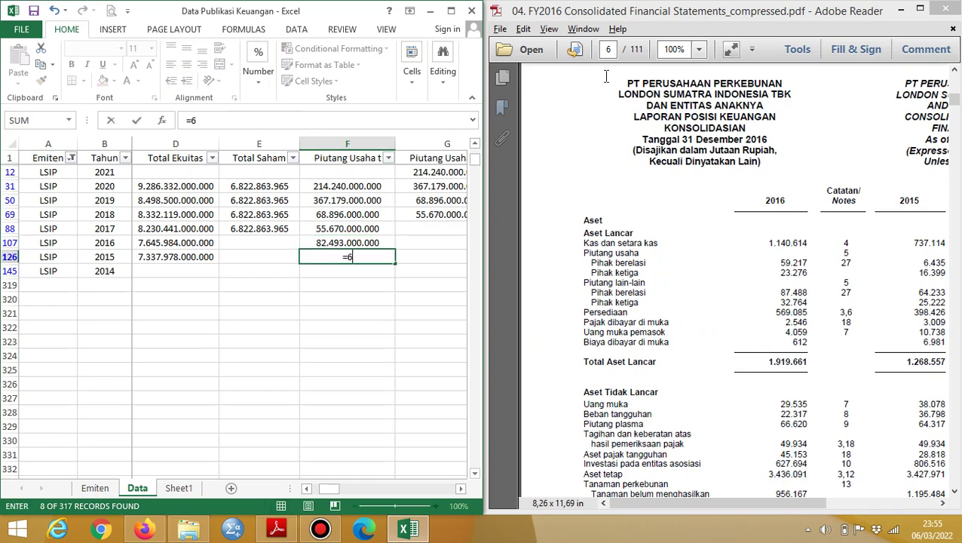
{"action": "type", "text": "435000000+"}
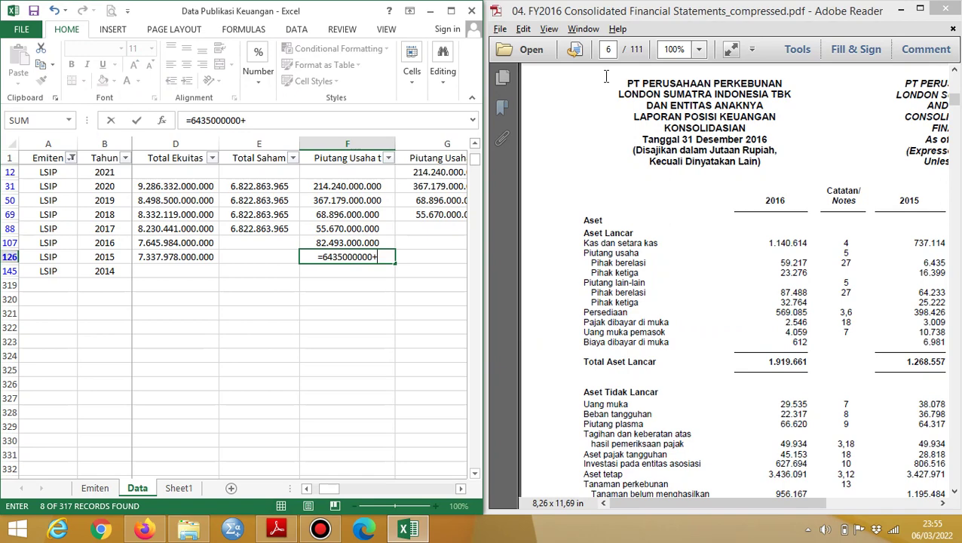
{"action": "type", "text": "16399000000"}
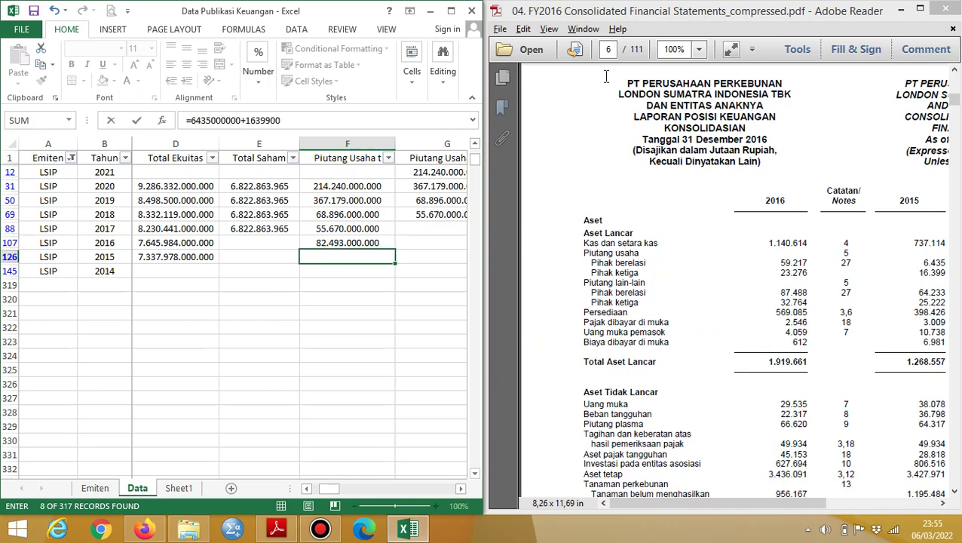
{"action": "key", "text": "Return"}
Copy LSIP's Piutang Usaha t values for 2015 and 2016 into Piutang Usaha t-1 of the 2016 and 2017 rows.
{"action": "key", "text": "Right"}
{"action": "key", "text": "Left"}
{"action": "key", "text": "ctrl+c"}
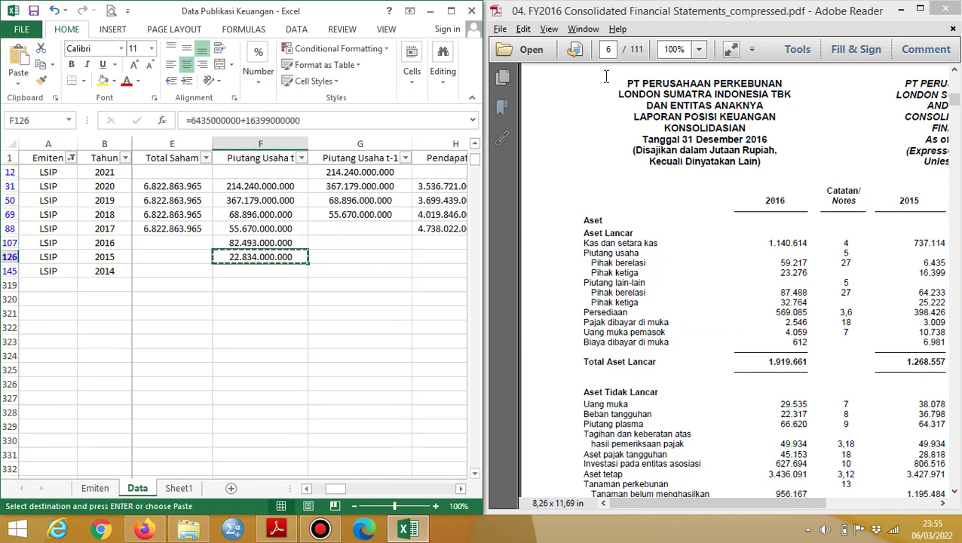
{"action": "key", "text": "Up"}
{"action": "key", "text": "Right"}
{"action": "key", "text": "Return"}
{"action": "key", "text": "Left"}
{"action": "key", "text": "ctrl+c"}
{"action": "key", "text": "Up"}
{"action": "key", "text": "Right"}
{"action": "key", "text": "Return"}
Enter LSIP's 2016 Pendapatan t as 3.847.869.000.000, from Penjualan in the income statement on the report's page 8.
{"action": "key", "text": "Down"}
{"action": "key", "text": "Right"}
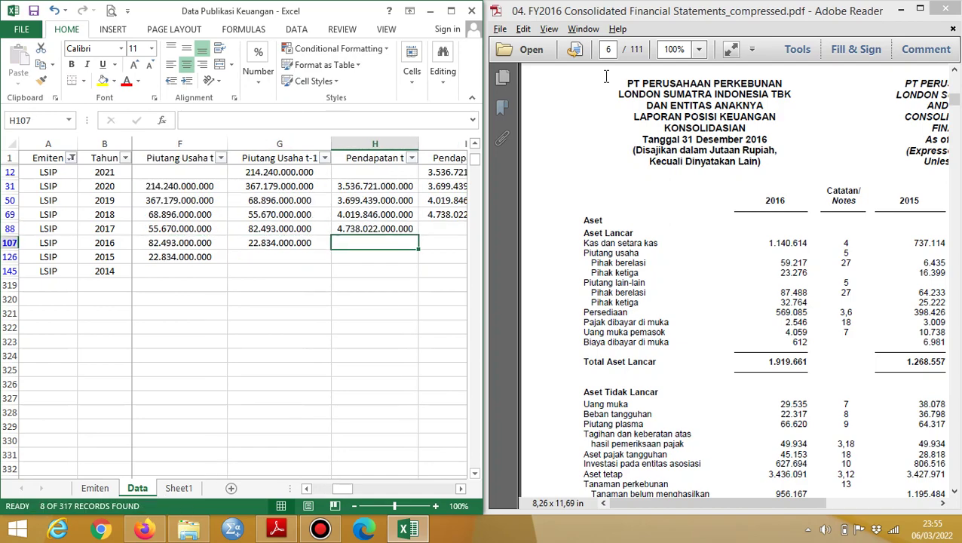
{"action": "left_click", "coordinate": [605, 76]}
{"action": "scroll", "coordinate": [605, 76], "scroll_direction": "down", "scroll_amount": 20}
{"action": "scroll", "coordinate": [605, 75], "scroll_direction": "down", "scroll_amount": 10}
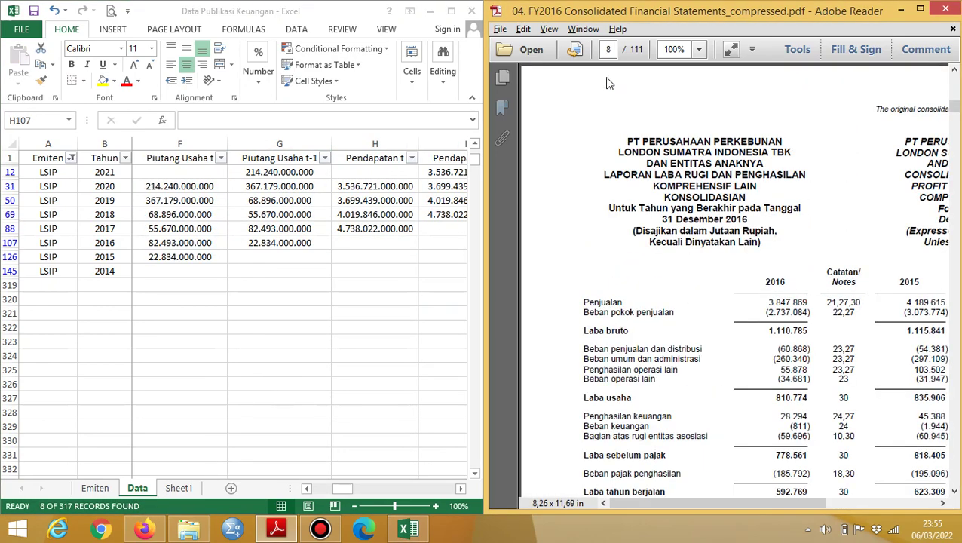
{"action": "key", "text": "alt+Tab"}
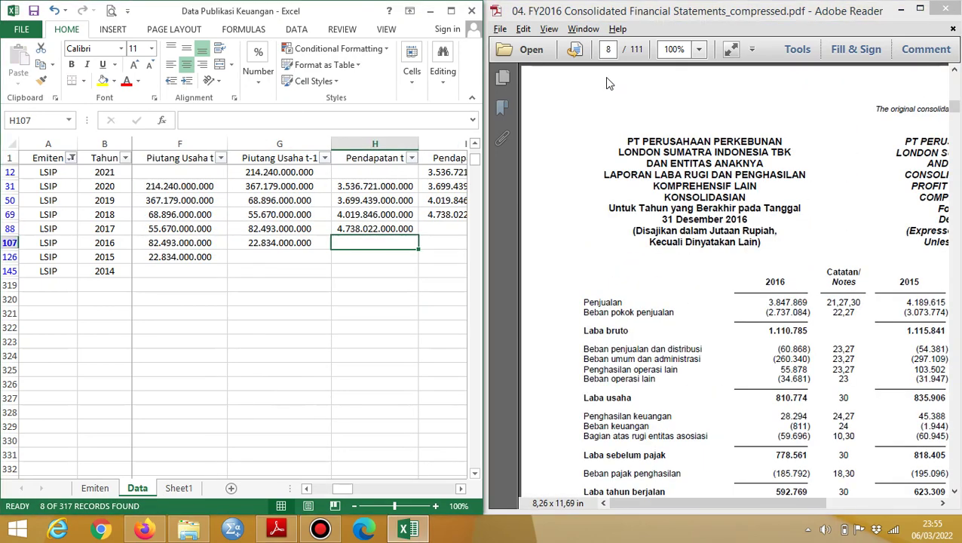
{"action": "type", "text": "3847869000000"}
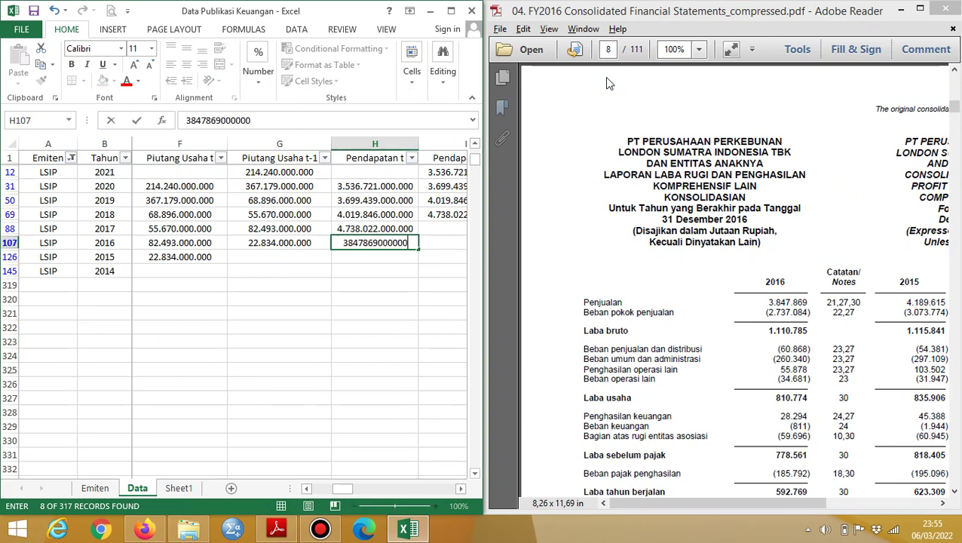
{"action": "key", "text": "Return"}
Enter LSIP's 2015 Pendapatan t as 4.189.615.000.000, from the 2015 Penjualan figure on page 8.
{"action": "type", "text": "4.1"}
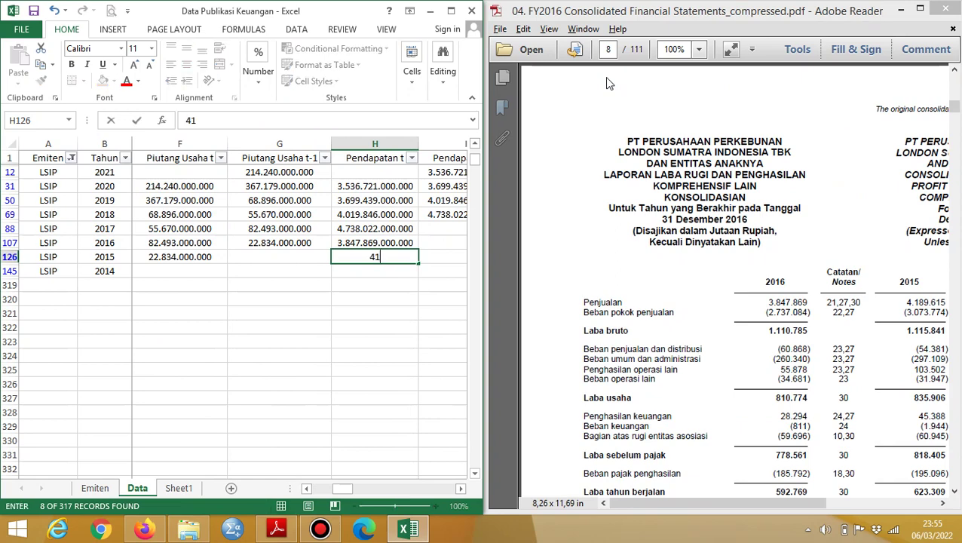
{"action": "type", "text": "89.615.000.00"}
{"action": "type", "text": "000000"}
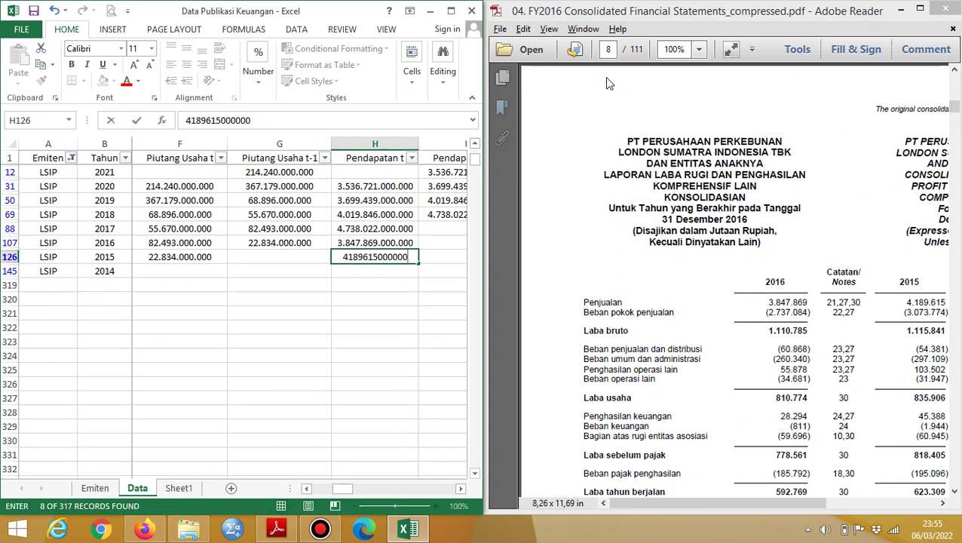
{"action": "key", "text": "Return"}
Copy LSIP's Pendapatan t values for 2015 and 2016 into Pendapatan t-1 of the 2016 and 2017 rows.
{"action": "key", "text": "Up"}
{"action": "key", "text": "ctrl+c"}
{"action": "key", "text": "Right"}
{"action": "key", "text": "Up"}
{"action": "key", "text": "Return"}
{"action": "key", "text": "Left"}
{"action": "key", "text": "ctrl+c"}
{"action": "key", "text": "Right"}
{"action": "key", "text": "Up"}
{"action": "key", "text": "Return"}
Enter LSIP's 2016 Total Aktiva as 9.459.088.000.000, from Total Liabilitas dan Ekuitas on the report's page 7.
{"action": "key", "text": "Down"}
{"action": "key", "text": "Right"}
{"action": "left_click", "coordinate": [609, 83]}
{"action": "scroll", "coordinate": [607, 75], "scroll_direction": "up", "scroll_amount": 5}
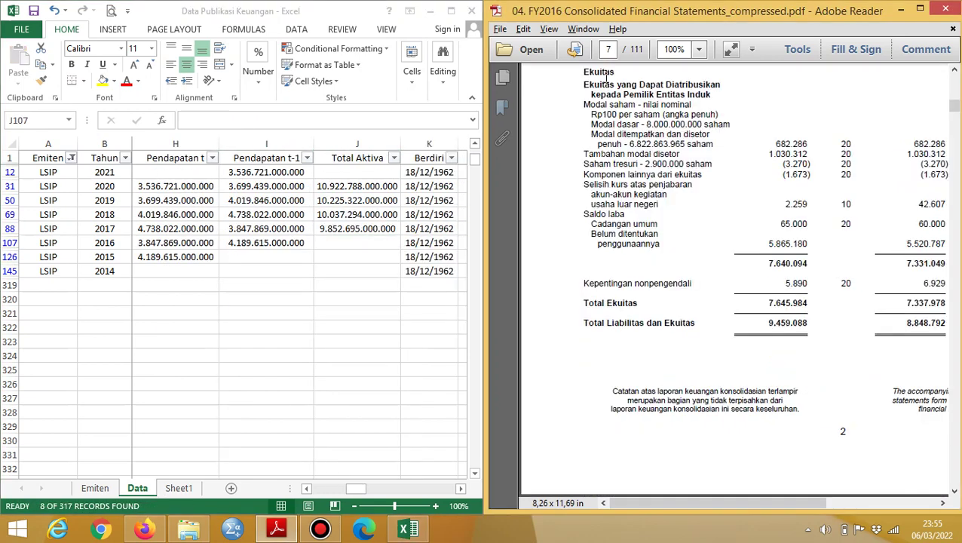
{"action": "key", "text": "alt+Tab"}
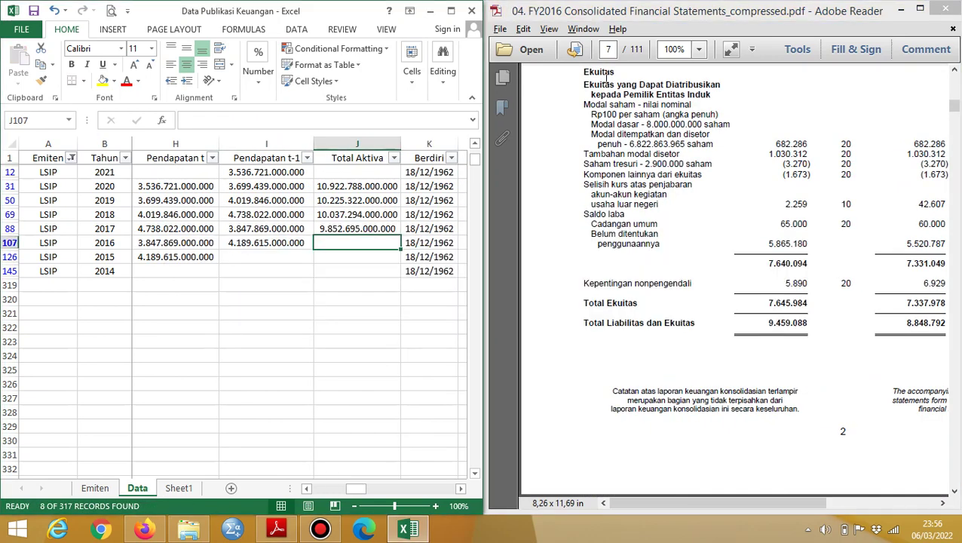
{"action": "type", "text": "9"}
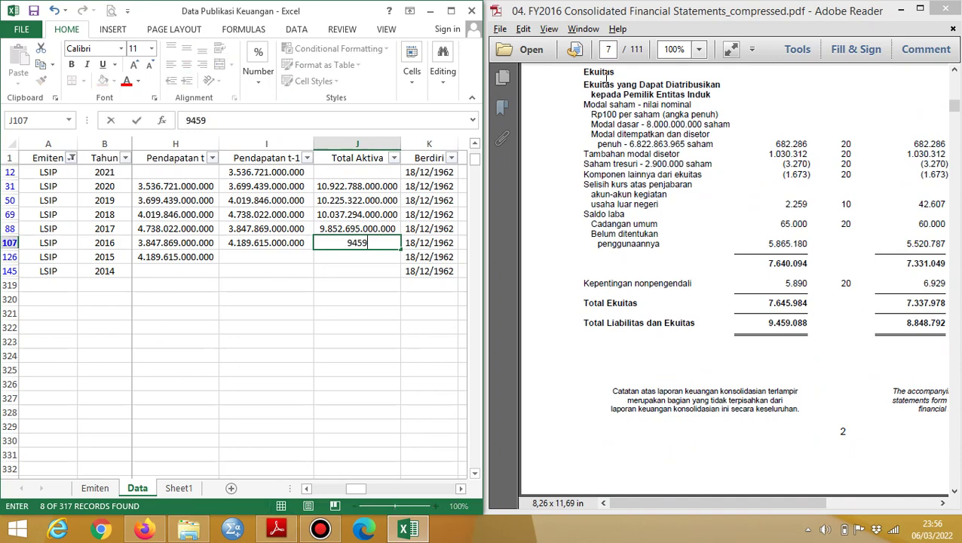
{"action": "type", "text": ".459.088."}
{"action": "type", "text": "000.000"}
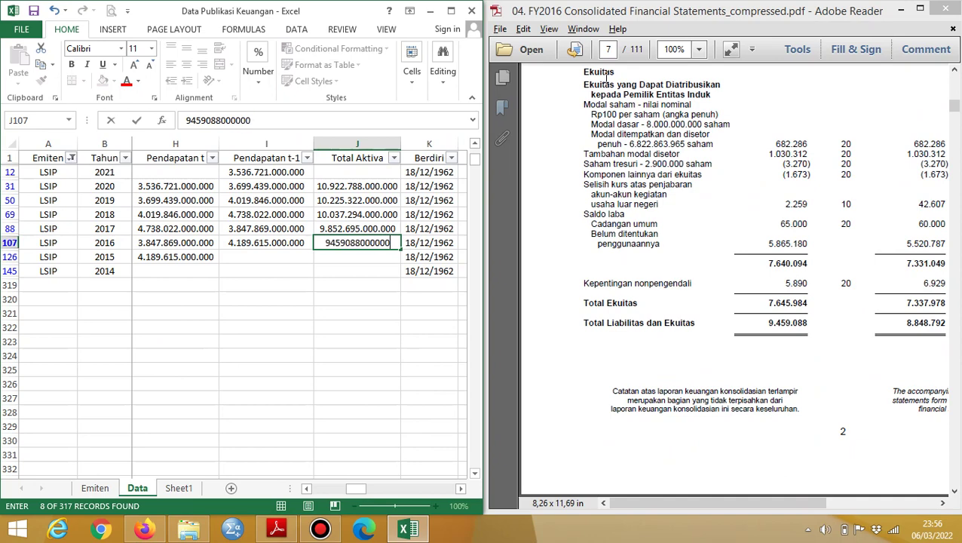
{"action": "key", "text": "Return"}
Enter LSIP's 2015 Total Aktiva as 8.848.792.000.000, from the 2015 column on page 7.
{"action": "type", "text": "884"}
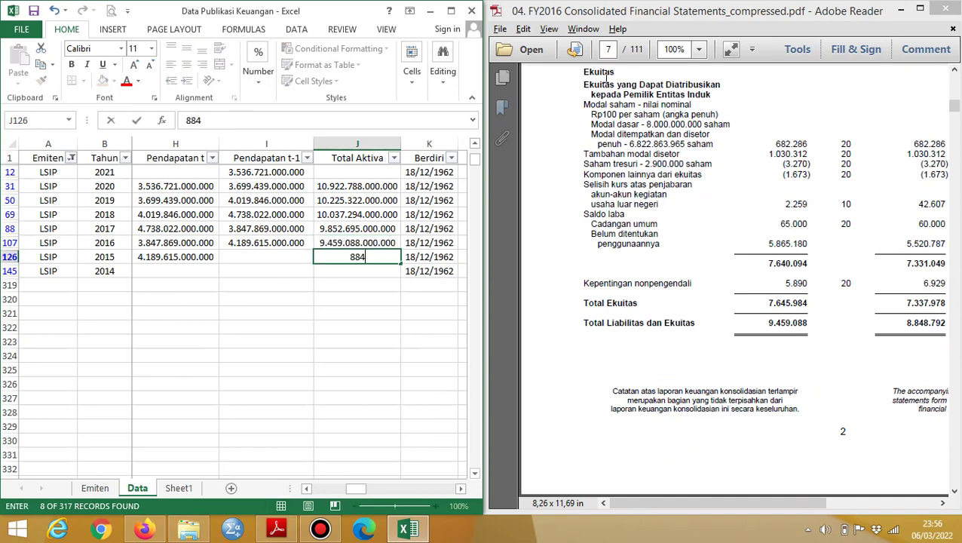
{"action": "type", "text": "8792000000"}
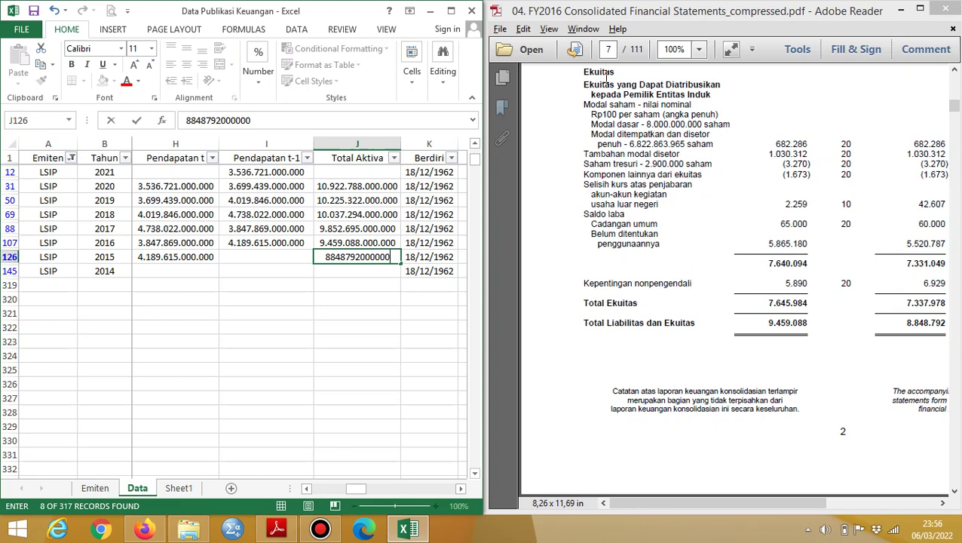
{"action": "key", "text": "Return"}
{"action": "key", "text": "alt+Tab"}
{"action": "key", "text": "Tab"}
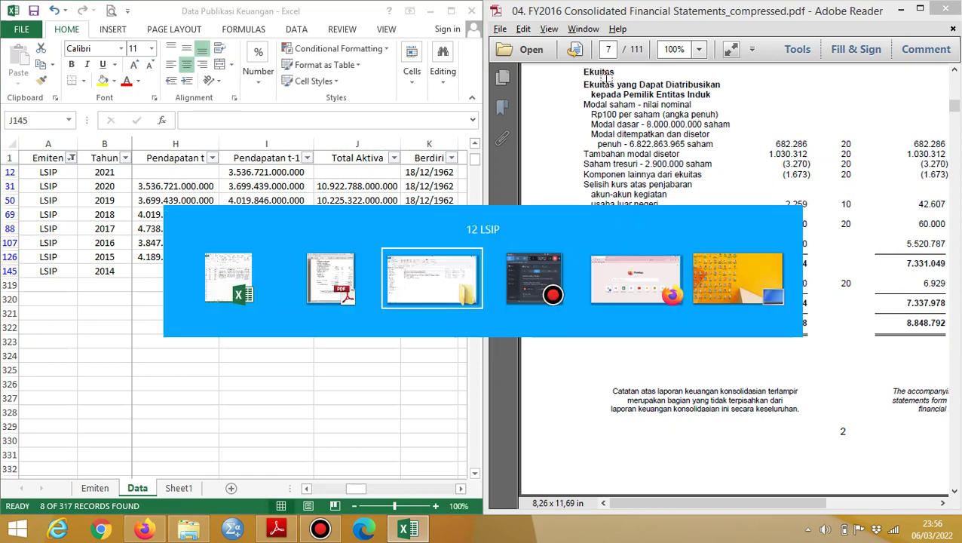
{"action": "key", "text": "alt+Tab"}
{"action": "key", "text": "alt+Tab"}
{"action": "key", "text": "alt+Tab"}
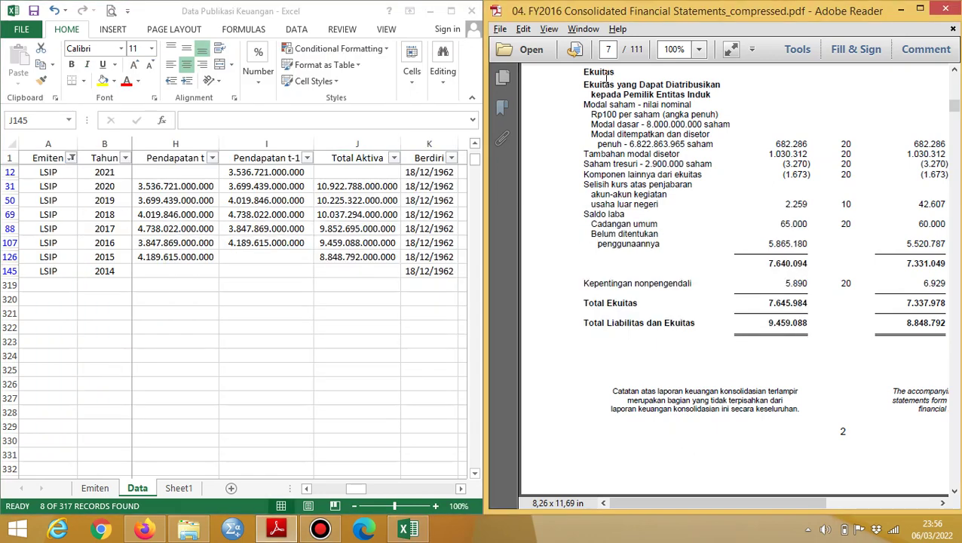
{"action": "key", "text": "alt+Tab"}
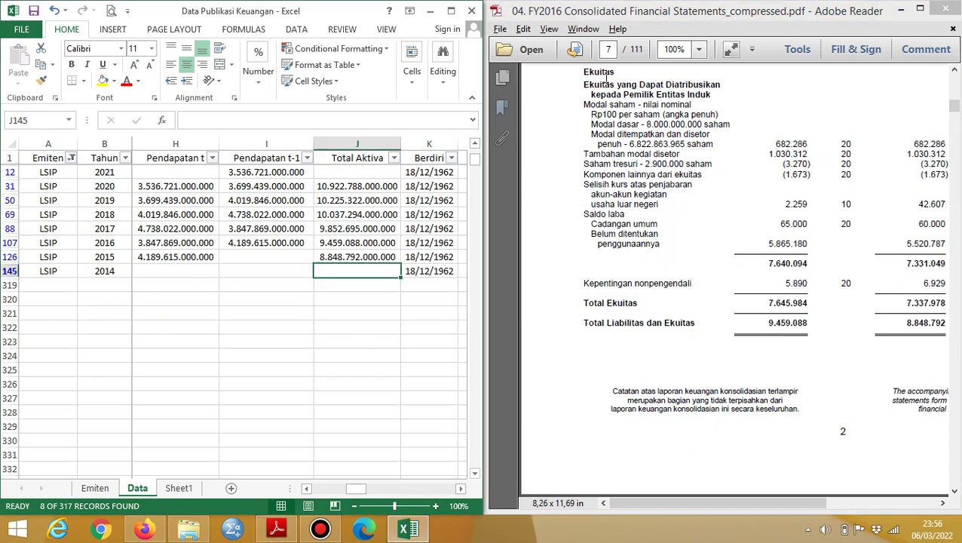
Enter LSIP's Laba Kotor as 1.110.785.000.000 for 2016 and 1.115.841.000.000 for 2015, from Laba bruto on the report's page 8.
{"action": "key", "text": "Up"}
{"action": "key", "text": "Up"}
{"action": "key", "text": "Right"}
{"action": "key", "text": "Right"}
{"action": "key", "text": "Right"}
{"action": "key", "text": "Right"}
{"action": "key", "text": "Left"}
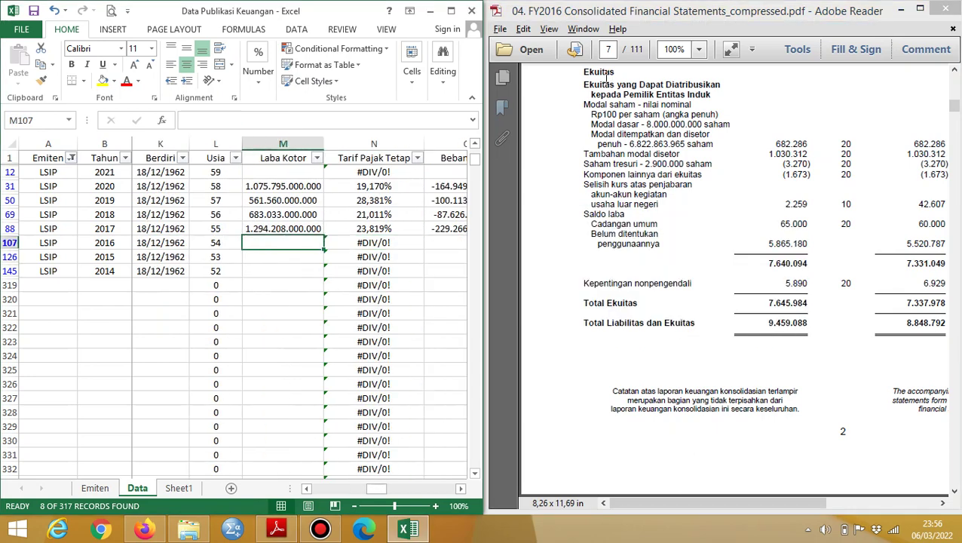
{"action": "left_click", "coordinate": [606, 77]}
{"action": "scroll", "coordinate": [608, 80], "scroll_direction": "down", "scroll_amount": 5}
{"action": "key", "text": "alt+Tab"}
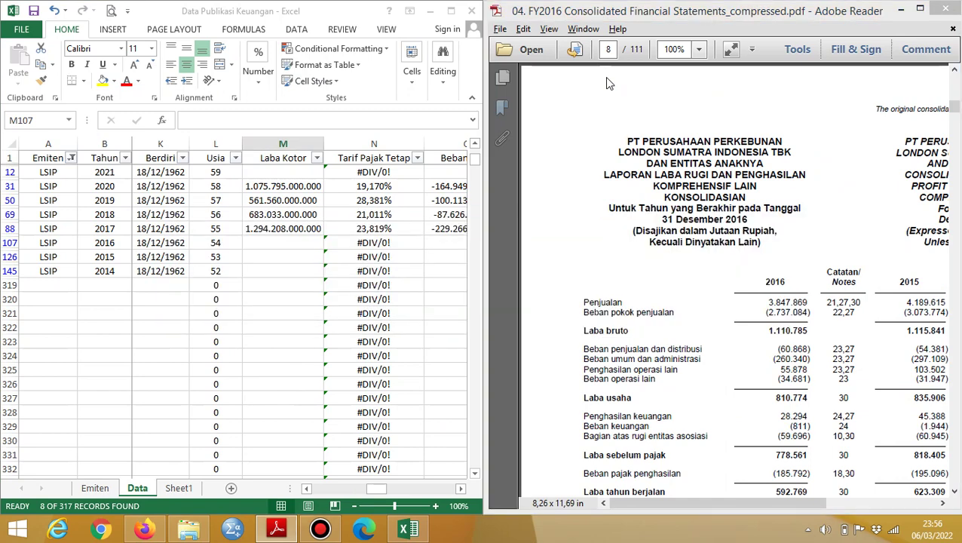
{"action": "type", "text": "1.110"}
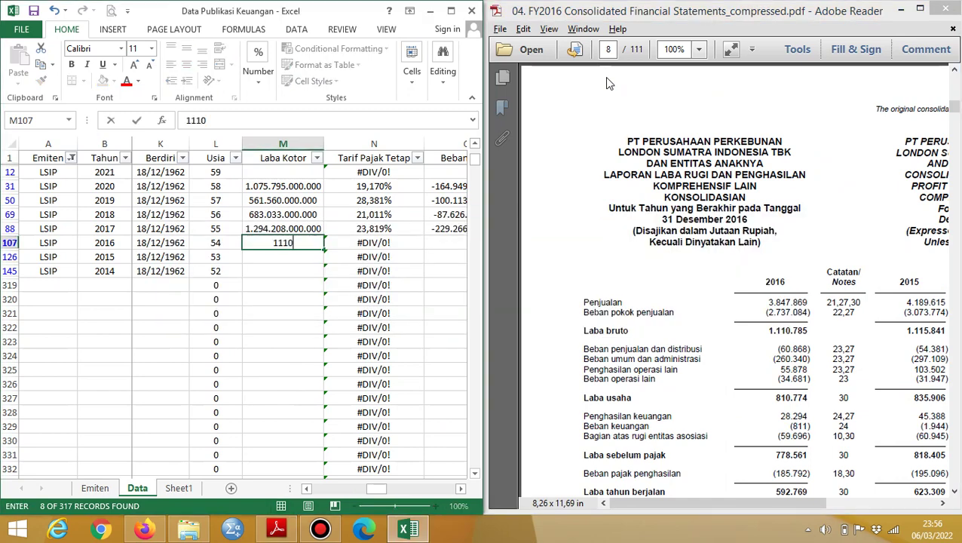
{"action": "type", "text": ".785.000.000"}
{"action": "key", "text": "Return"}
{"action": "type", "text": "1115841000000"}
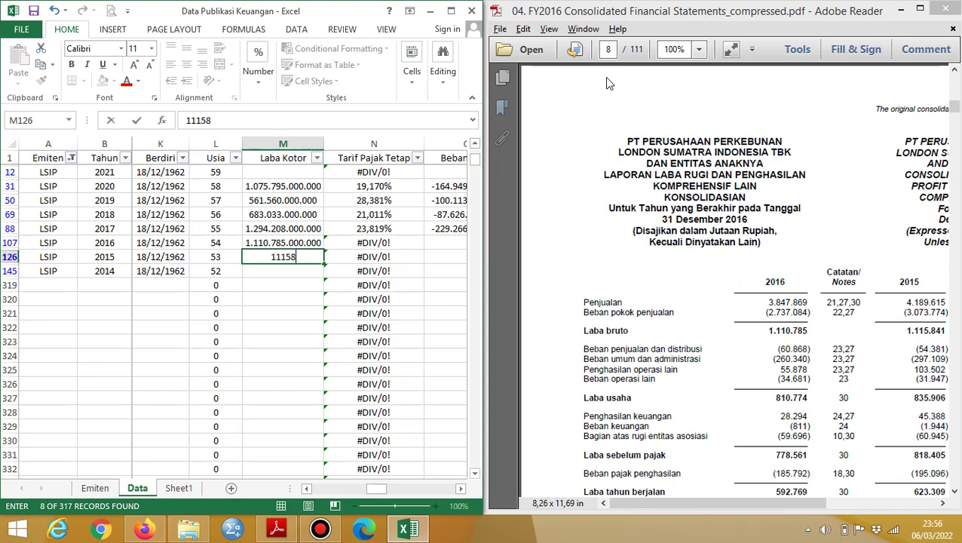
{"action": "key", "text": "ctrl+Return"}
Enter LSIP's Beban Pajak as -185.792.000.000 for 2016 and -195.096.000.000 for 2015, from Beban pajak penghasilan on page 8.
{"action": "key", "text": "Right"}
{"action": "key", "text": "Right"}
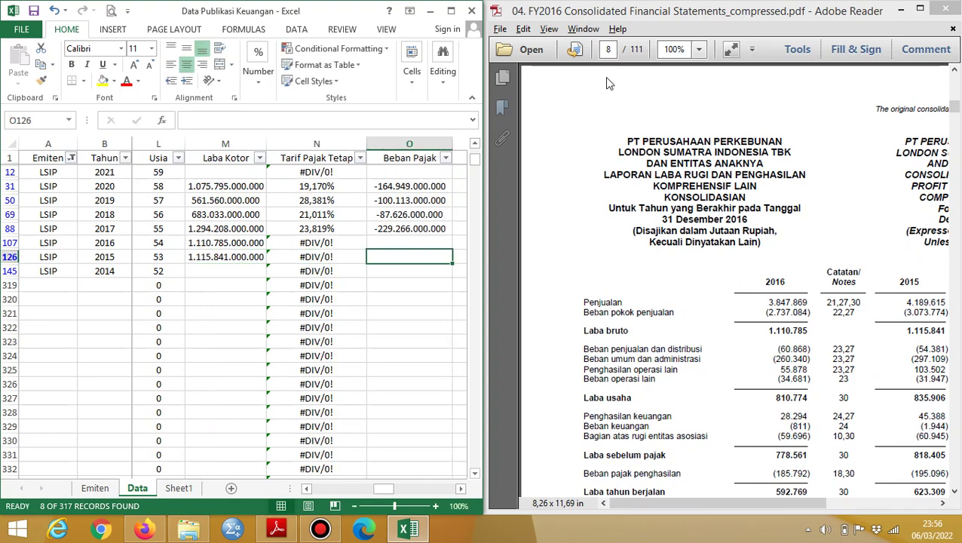
{"action": "key", "text": "Up"}
{"action": "left_click", "coordinate": [603, 76]}
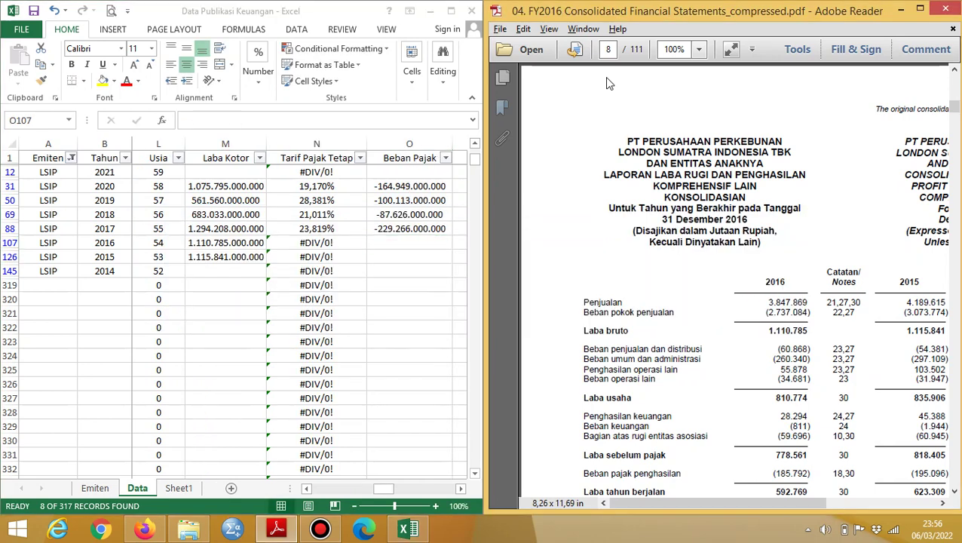
{"action": "scroll", "coordinate": [605, 75], "scroll_direction": "down", "scroll_amount": 7}
{"action": "scroll", "coordinate": [605, 76], "scroll_direction": "up", "scroll_amount": 3}
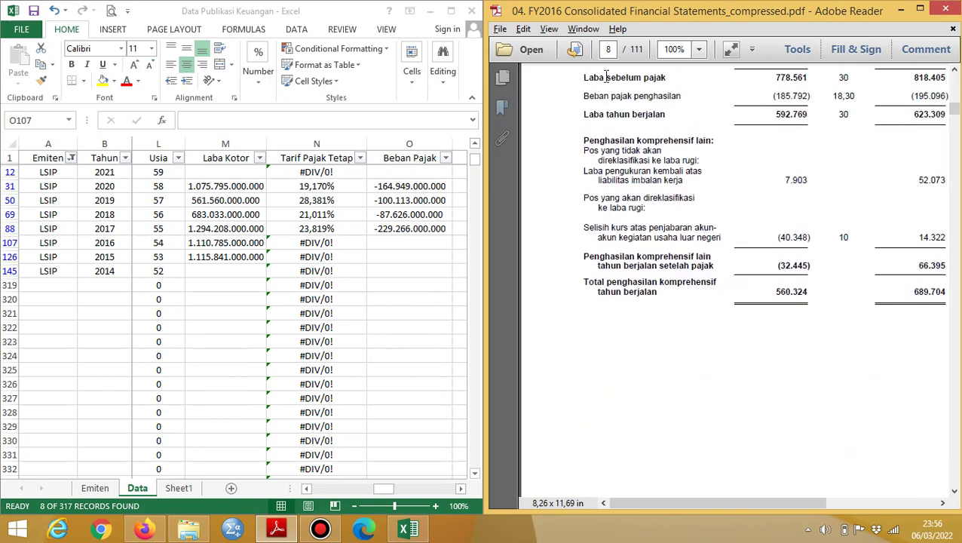
{"action": "key", "text": "alt+Tab"}
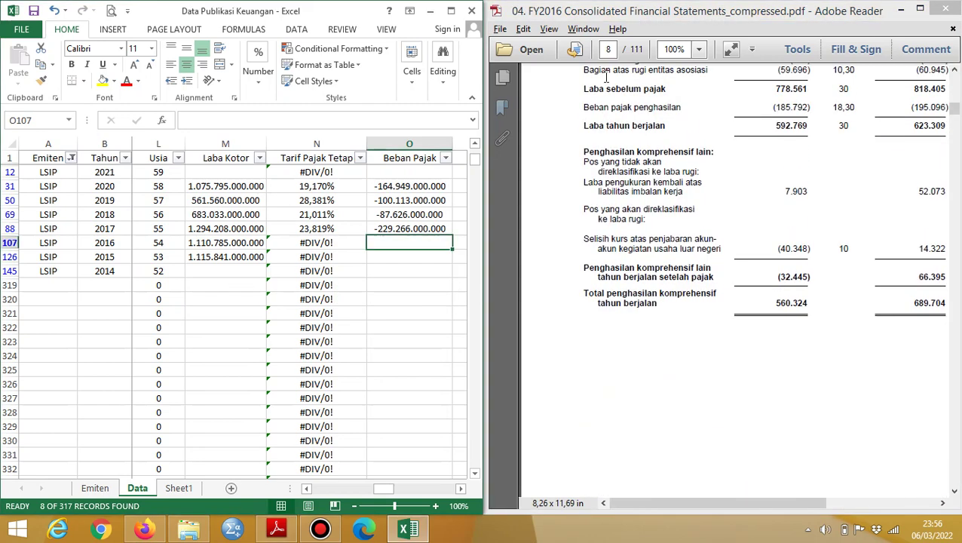
{"action": "type", "text": "-185"}
{"action": "type", "text": "792000000"}
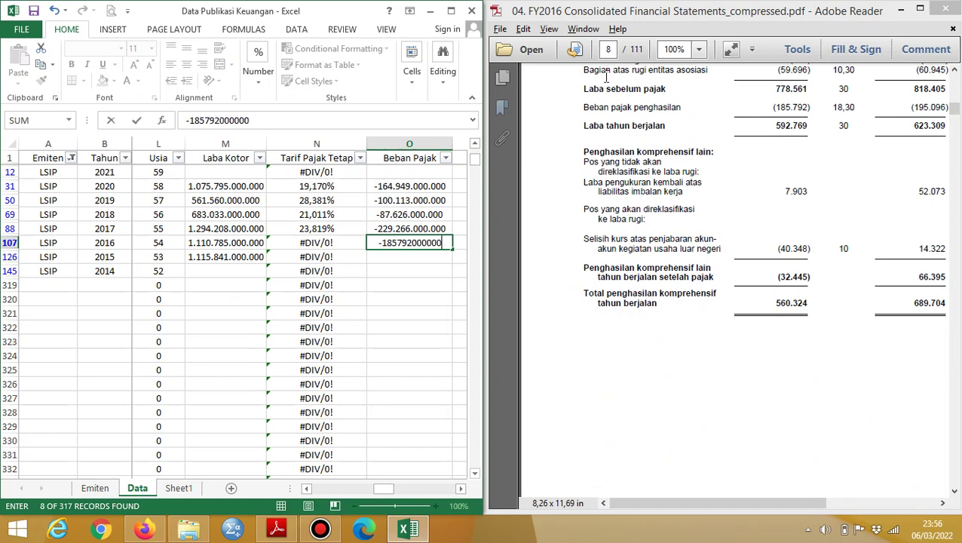
{"action": "key", "text": "Return"}
{"action": "type", "text": "-195.0"}
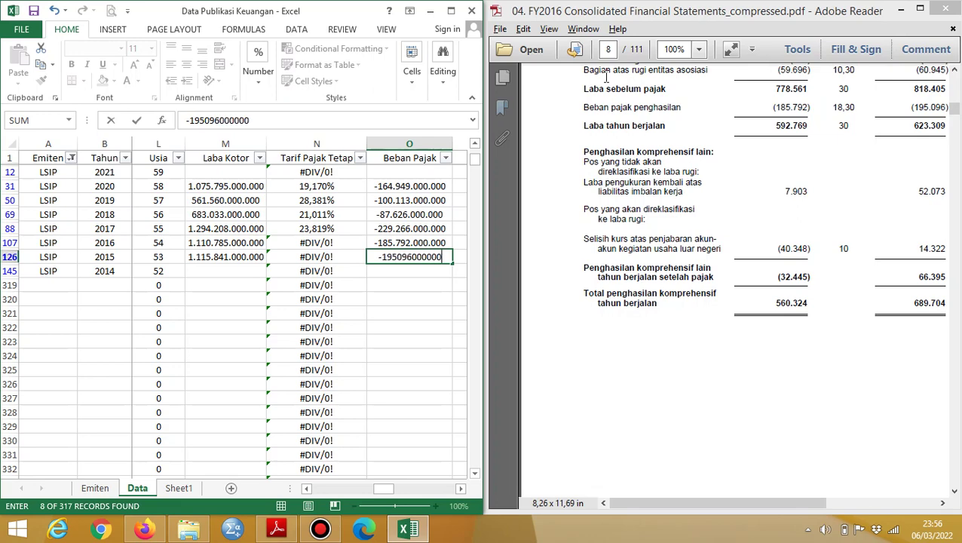
{"action": "type", "text": "96.000.000"}
Enter LSIP's Laba Sebelum Pajak as 778.561.000.000 for 2016 and 818.405.000.000 for 2015, from the same income statement.
{"action": "key", "text": "Tab"}
{"action": "key", "text": "Up"}
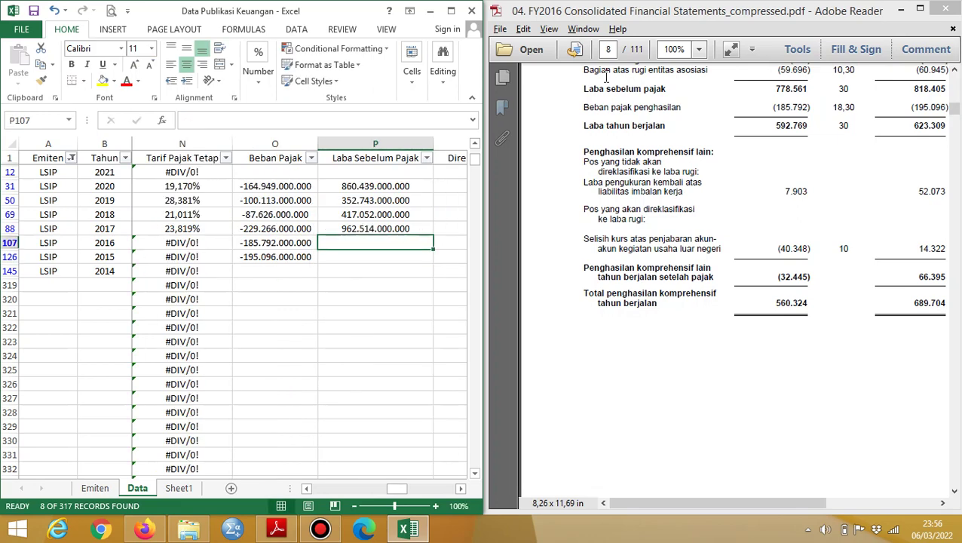
{"action": "type", "text": "778.561."}
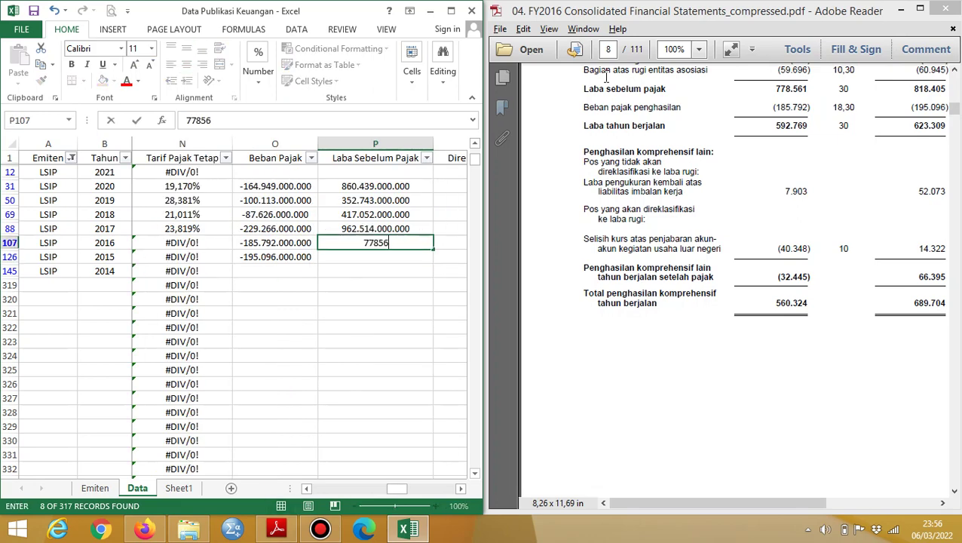
{"action": "type", "text": "000.000"}
{"action": "key", "text": "Return"}
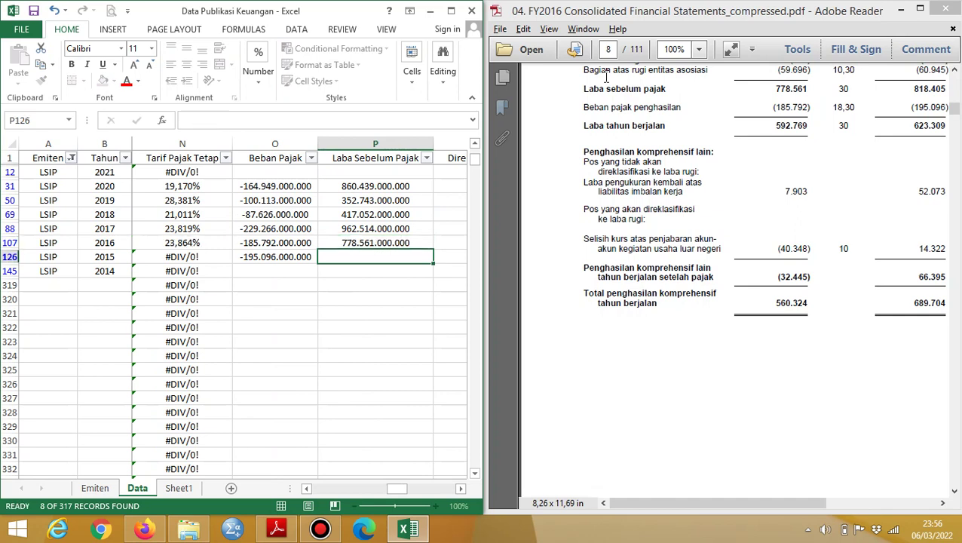
{"action": "type", "text": "8184"}
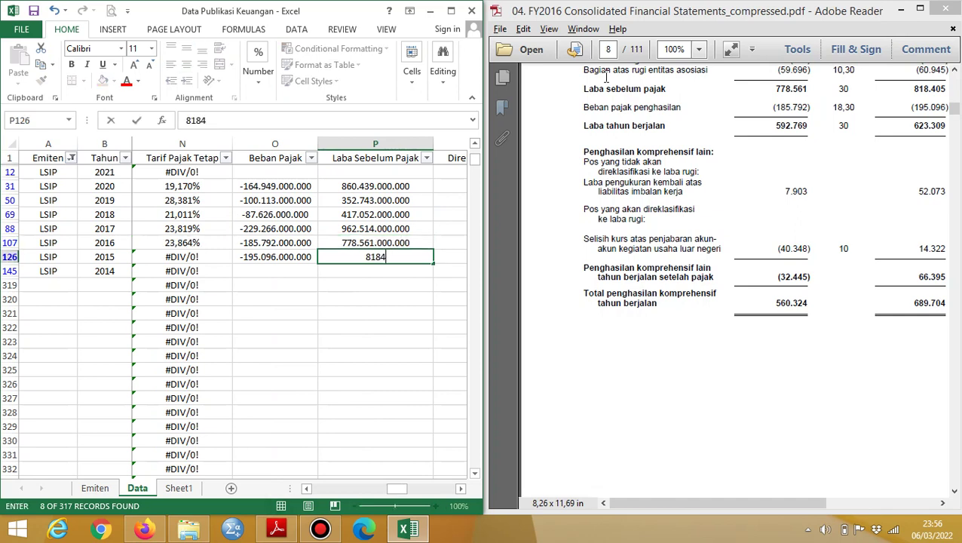
{"action": "type", "text": "05000000"}
{"action": "key", "text": "Tab"}
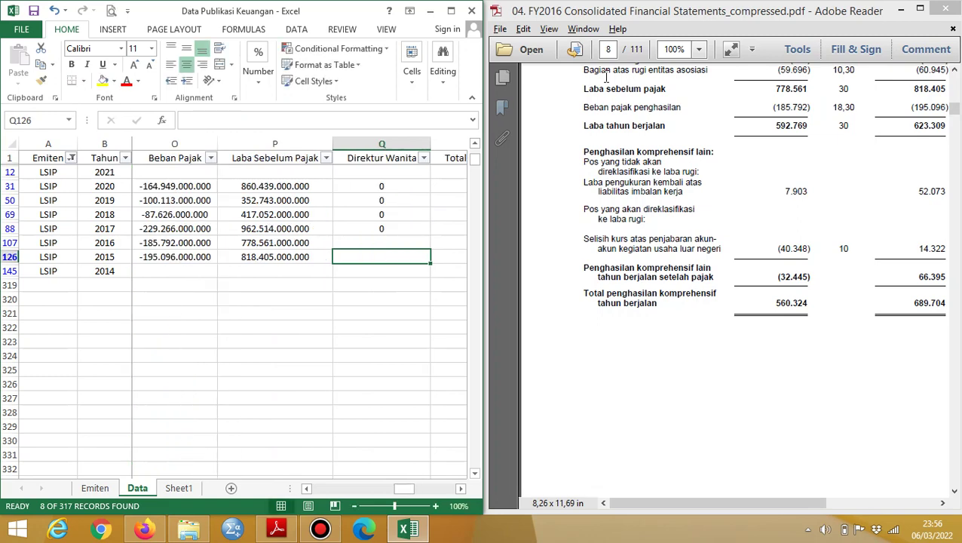
Enter LSIP's 2016 Utang Lancar as 780.627.000.000, from Total Liabilitas Jangka Pendek on the report's page 7.
{"action": "key", "text": "Left"}
{"action": "key", "text": "Left"}
{"action": "key", "text": "Left"}
{"action": "key", "text": "Right"}
{"action": "key", "text": "Right"}
{"action": "key", "text": "Right"}
{"action": "key", "text": "Up"}
{"action": "key", "text": "Right"}
{"action": "key", "text": "Right"}
{"action": "key", "text": "Right"}
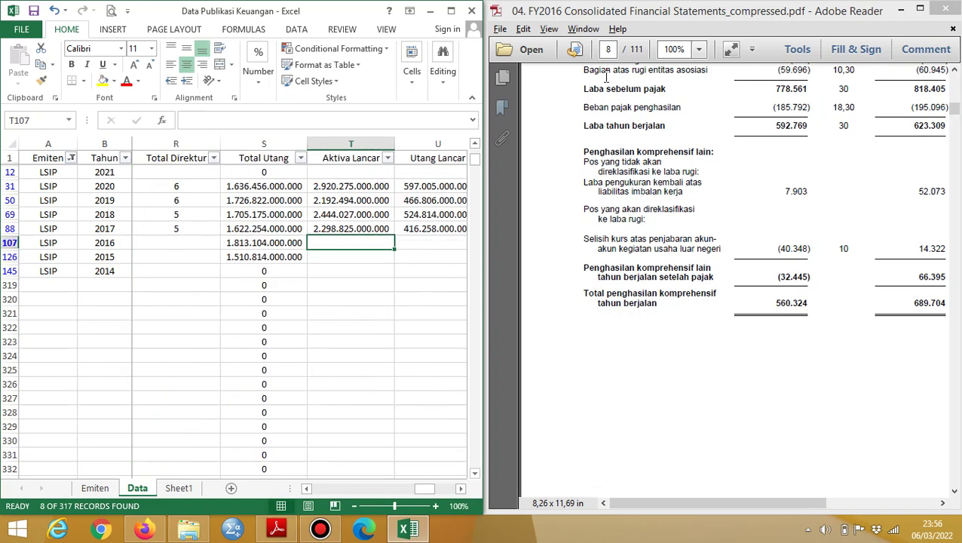
{"action": "key", "text": "Right"}
{"action": "left_click", "coordinate": [605, 75]}
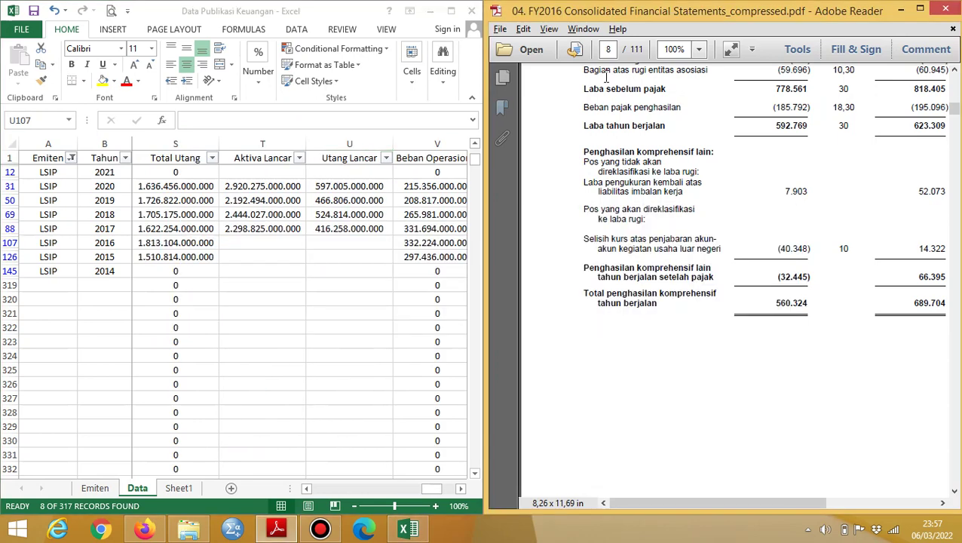
{"action": "scroll", "coordinate": [605, 76], "scroll_direction": "up", "scroll_amount": 15}
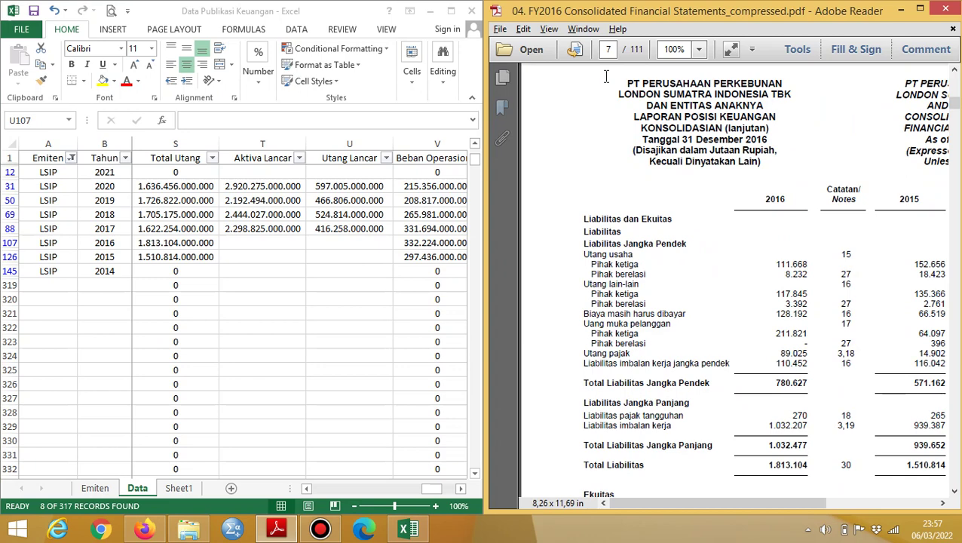
{"action": "key", "text": "alt+Tab"}
{"action": "type", "text": "7"}
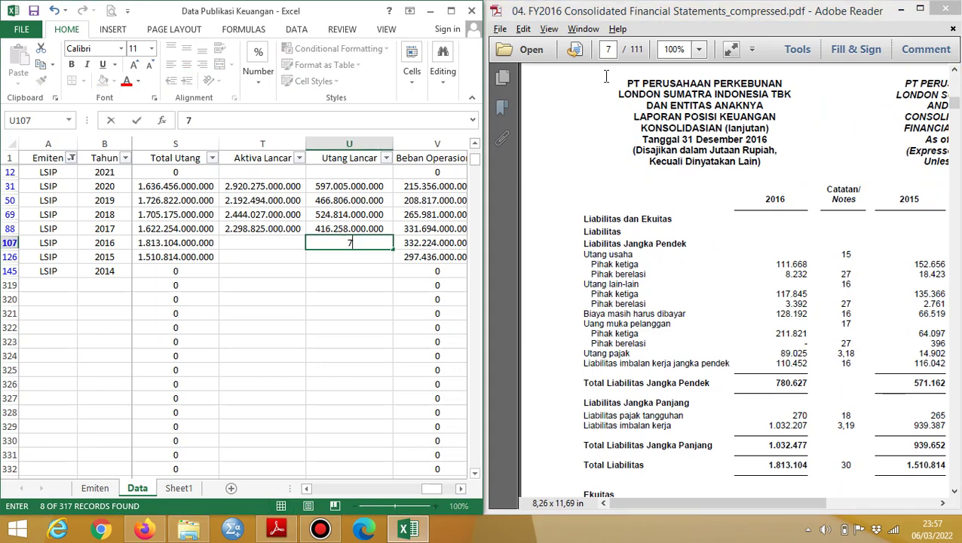
{"action": "type", "text": "80627000000"}
{"action": "key", "text": "Return"}
Enter LSIP's 2015 Utang Lancar as 571.162.000.000, from the 2015 column on page 7.
{"action": "key", "text": "Down"}
{"action": "type", "text": "5"}
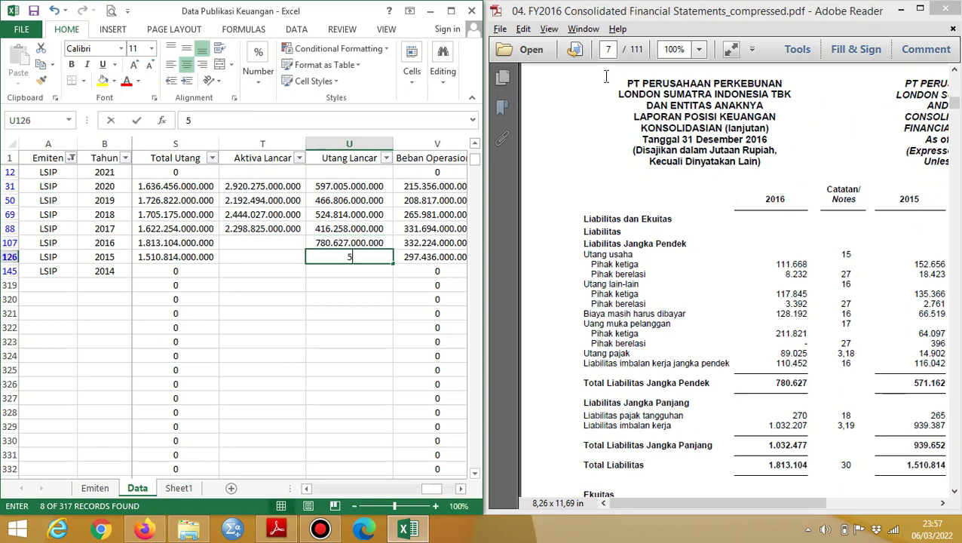
{"action": "type", "text": "71.162.000.000"}
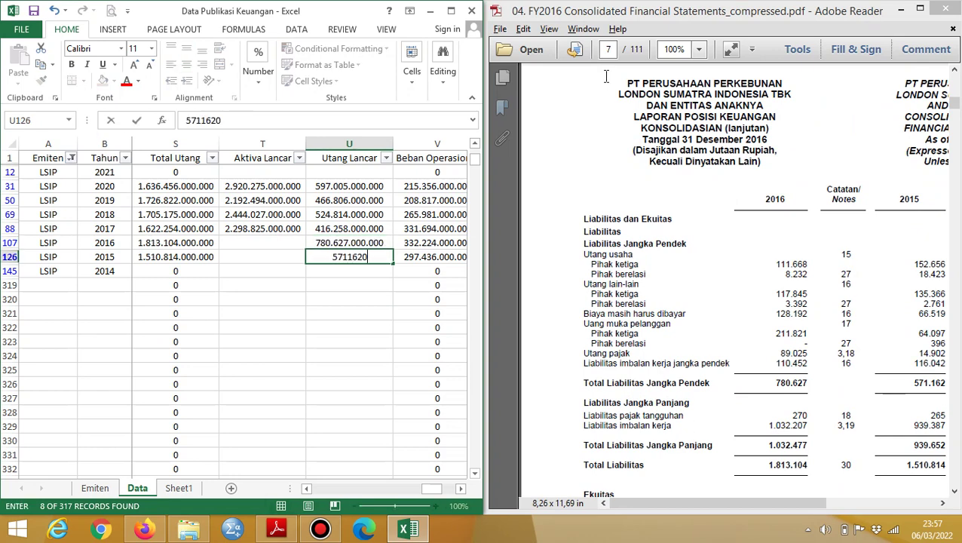
{"action": "key", "text": "Up"}
Enter LSIP's 2016 Aktiva Lancar as 1.919.661.000.000, from Total Aset Lancar on the report's page 6.
{"action": "key", "text": "Left"}
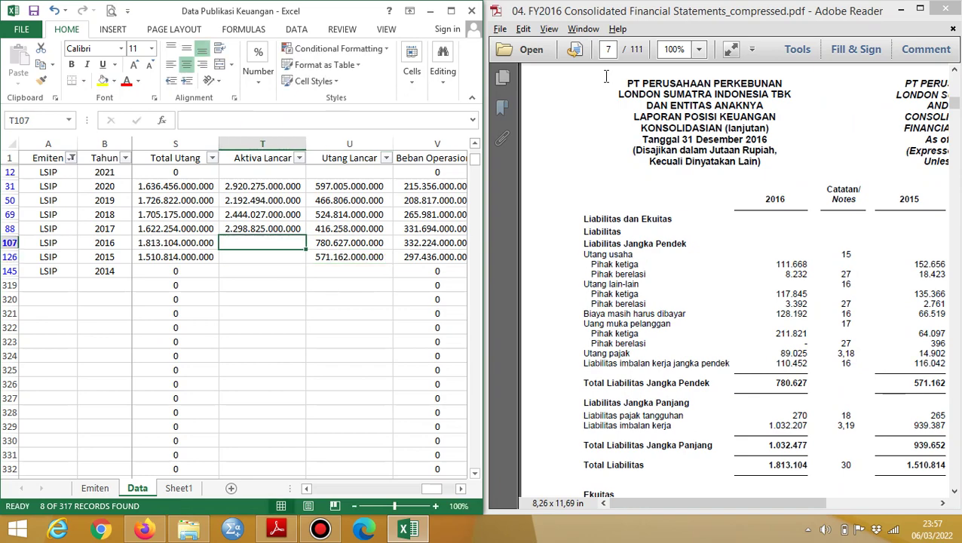
{"action": "key", "text": "Up"}
{"action": "key", "text": "Up"}
{"action": "key", "text": "Up"}
{"action": "key", "text": "Up"}
{"action": "key", "text": "alt+Tab"}
{"action": "scroll", "coordinate": [605, 76], "scroll_direction": "up", "scroll_amount": 5}
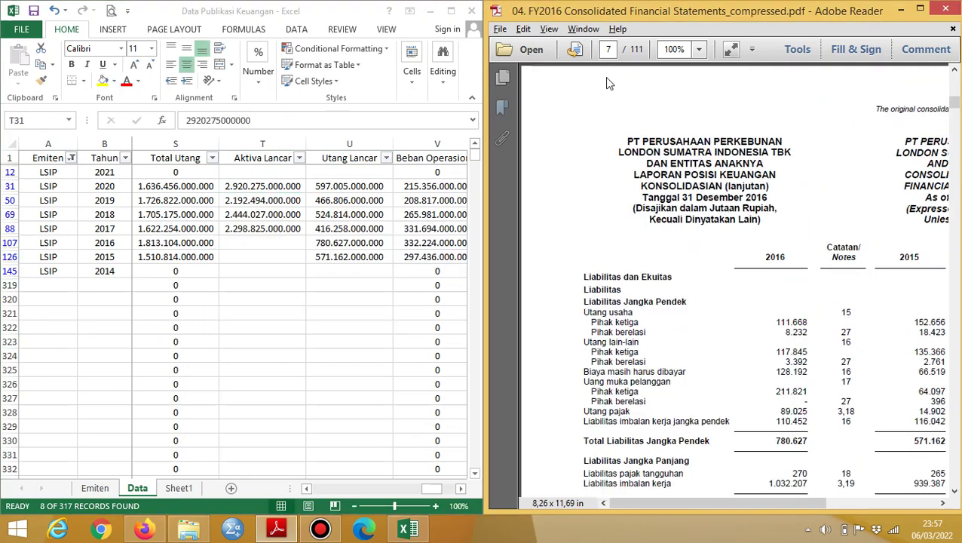
{"action": "scroll", "coordinate": [605, 76], "scroll_direction": "up", "scroll_amount": 8}
{"action": "key", "text": "alt+Tab"}
{"action": "key", "text": "Down"}
{"action": "key", "text": "Down"}
{"action": "key", "text": "Down"}
{"action": "key", "text": "Down"}
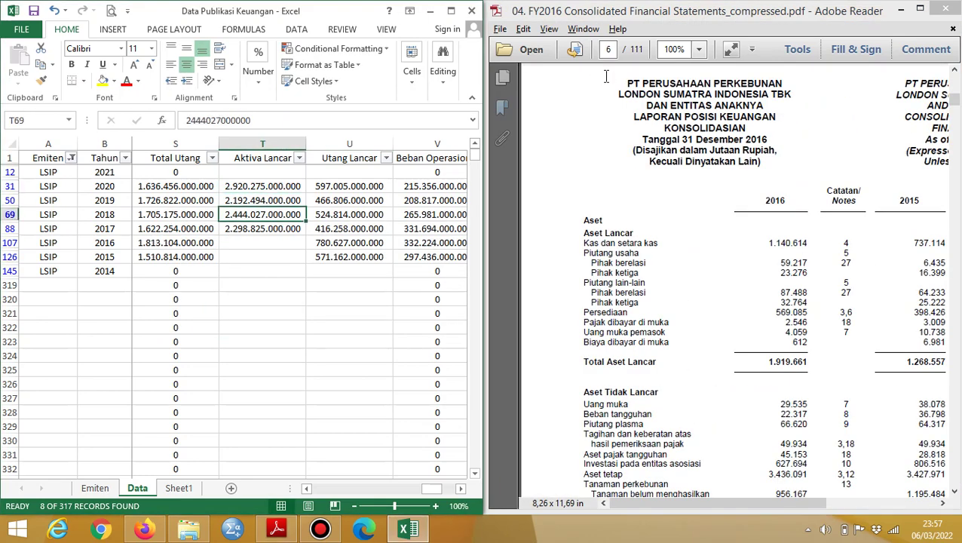
{"action": "type", "text": "1.919.661.00"}
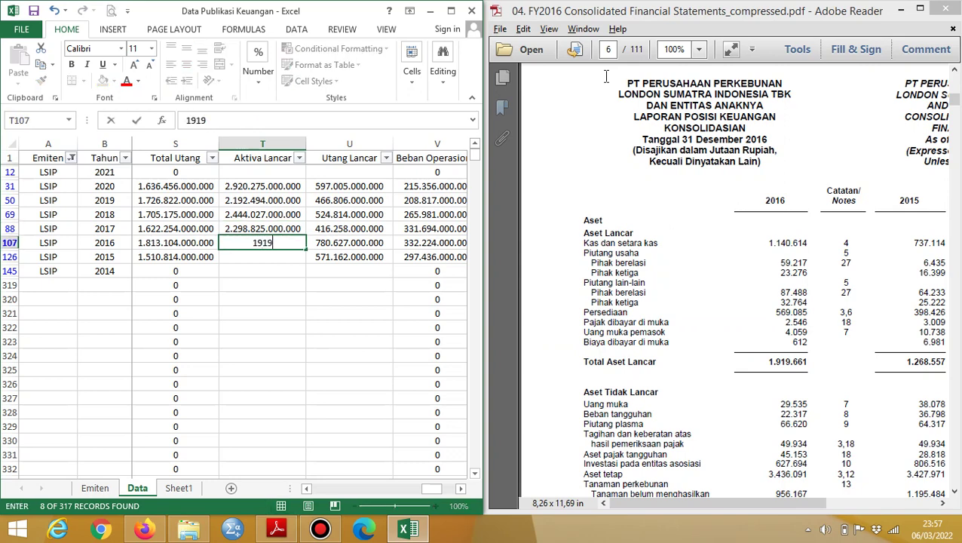
{"action": "type", "text": "0.000"}
{"action": "key", "text": "Return"}
Enter LSIP's 2015 Aktiva Lancar as 1.268.557.000.000, from the 2015 column on page 6.
{"action": "type", "text": "12685"}
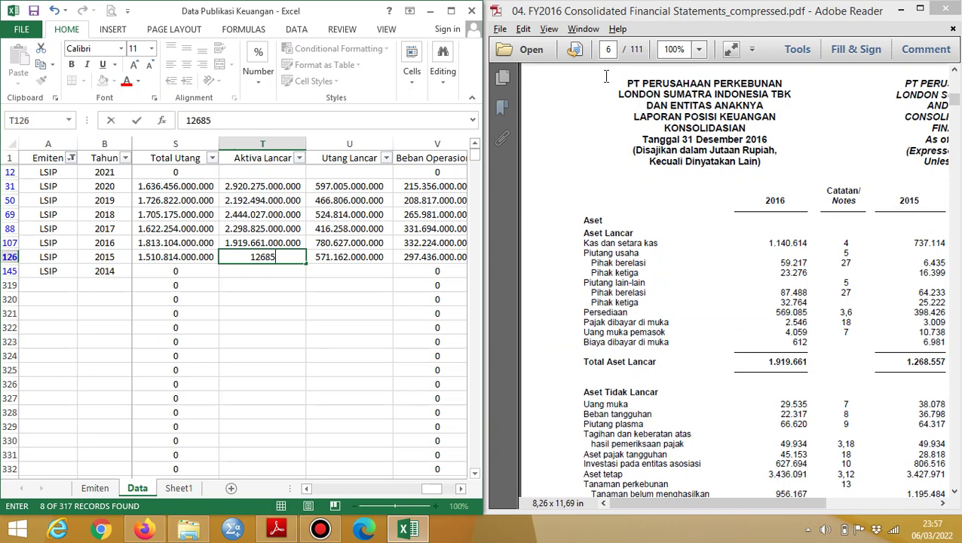
{"action": "type", "text": "57000000"}
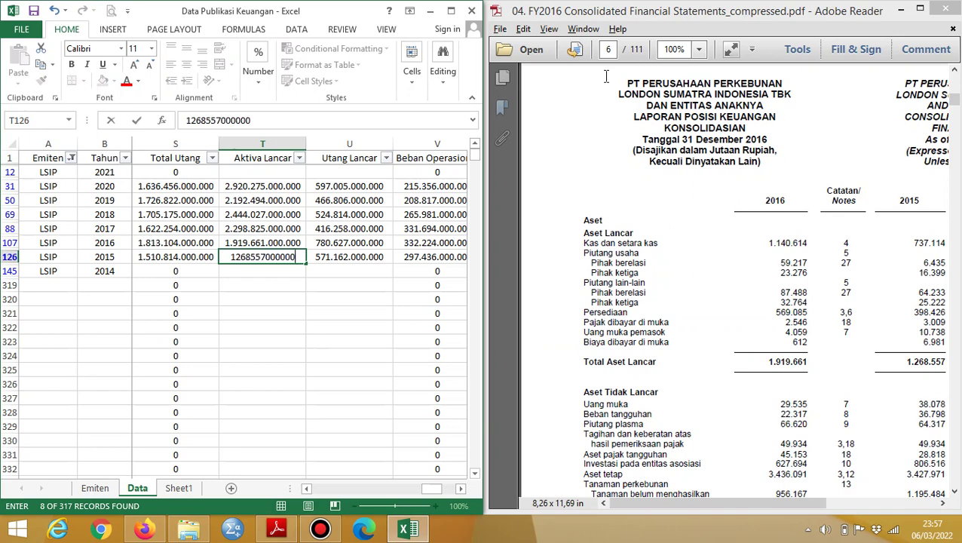
{"action": "key", "text": "ctrl+Return"}
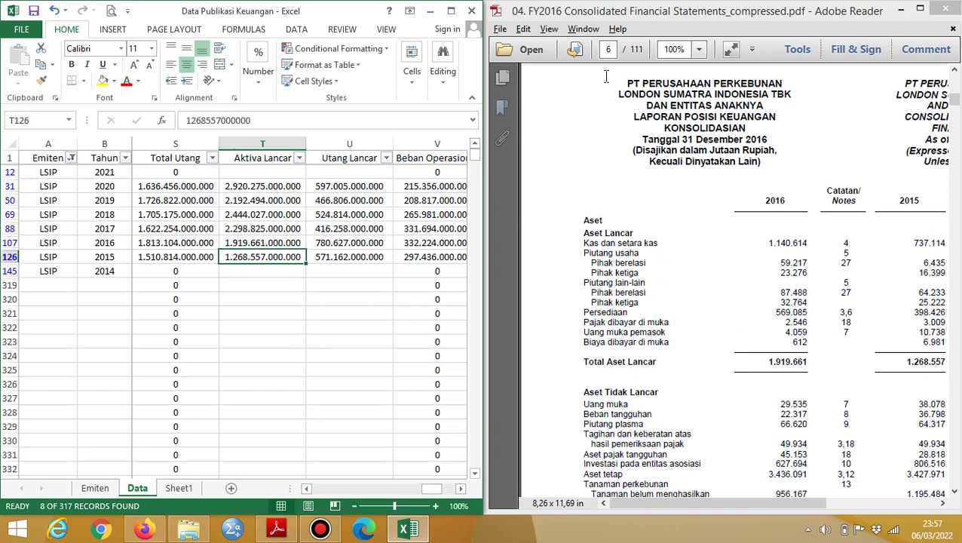
Find the Direksi list for 2016 and 2015 in the report's key management section on page 15.
{"action": "key", "text": "Up"}
{"action": "key", "text": "Right"}
{"action": "key", "text": "Right"}
{"action": "key", "text": "Right"}
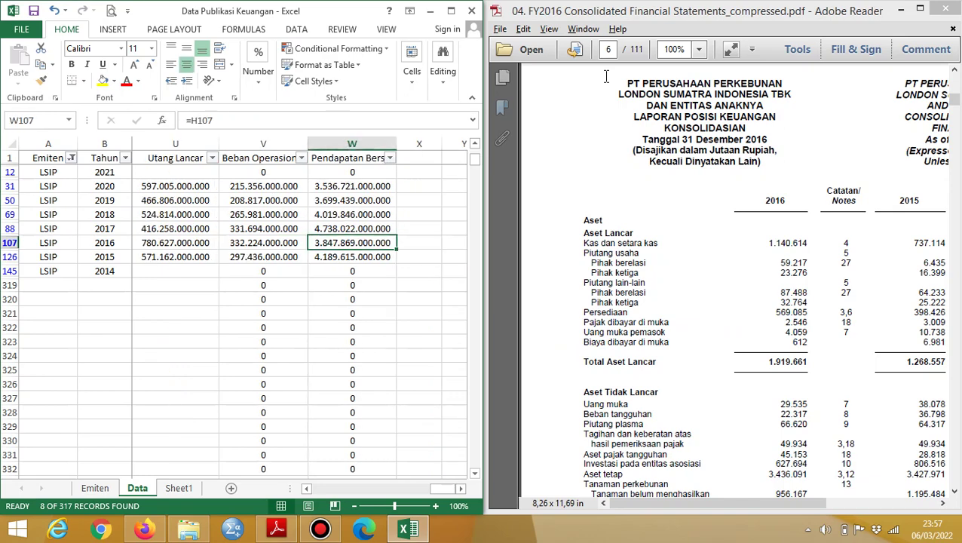
{"action": "key", "text": "Left"}
{"action": "key", "text": "Left"}
{"action": "key", "text": "Left"}
{"action": "key", "text": "Left"}
{"action": "key", "text": "Left"}
{"action": "key", "text": "Left"}
{"action": "left_click", "coordinate": [605, 76]}
{"action": "scroll", "coordinate": [605, 76], "scroll_direction": "down", "scroll_amount": 15}
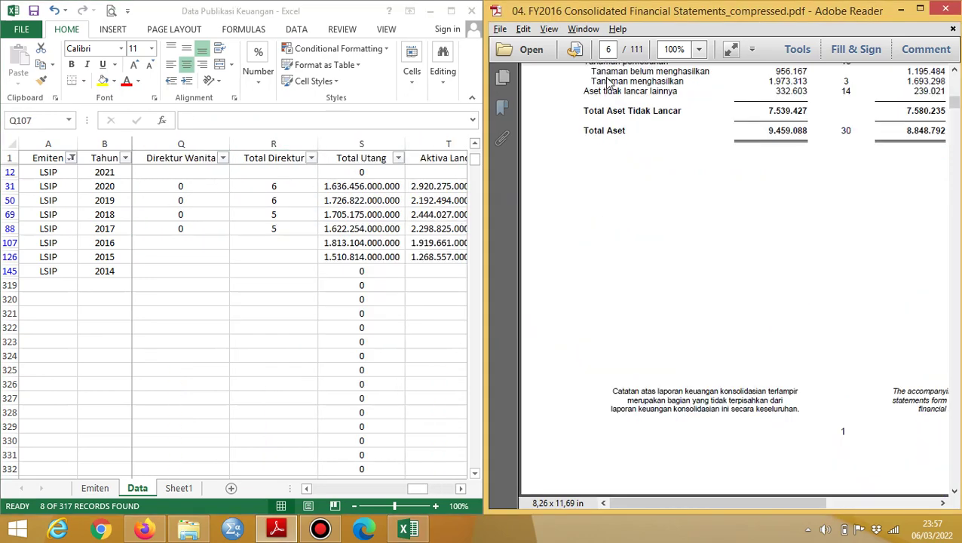
{"action": "scroll", "coordinate": [607, 78], "scroll_direction": "down", "scroll_amount": 20}
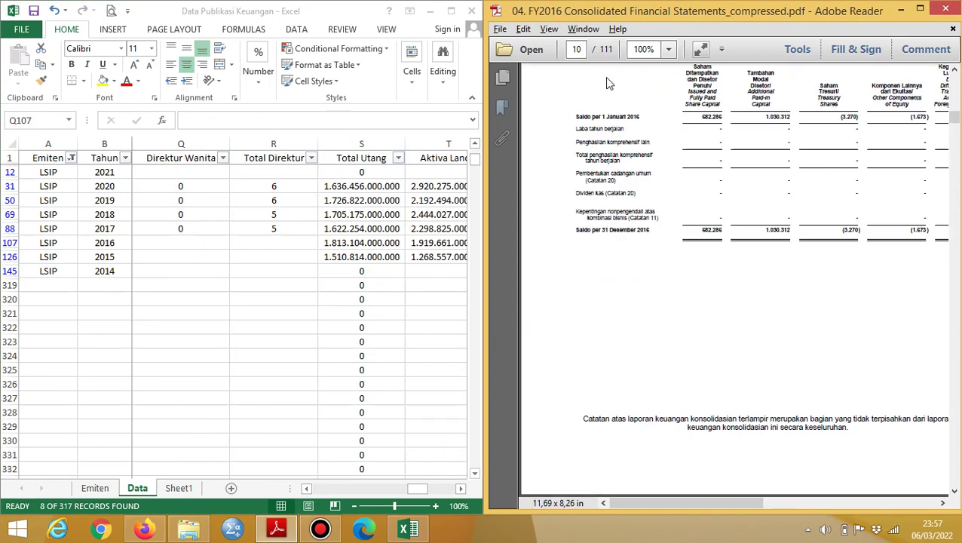
{"action": "scroll", "coordinate": [605, 76], "scroll_direction": "down", "scroll_amount": 10}
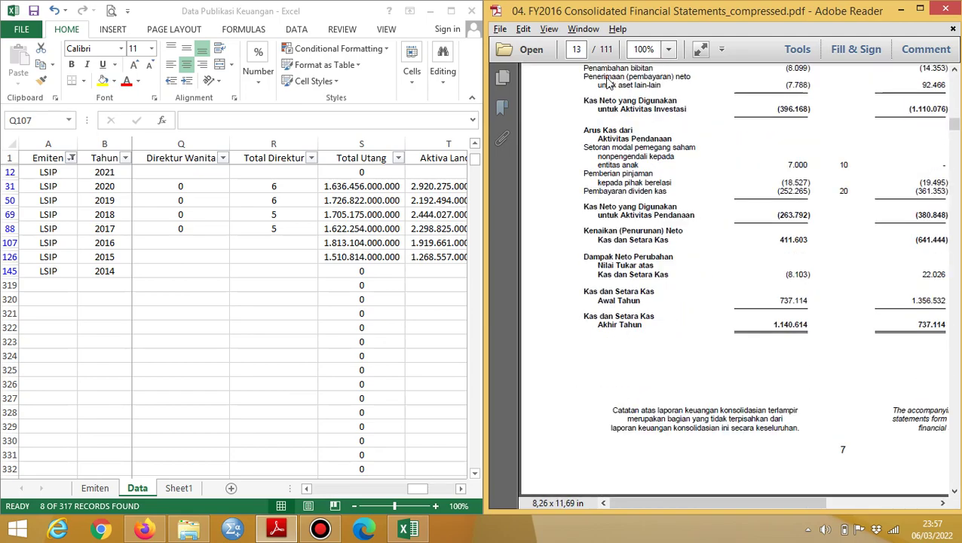
{"action": "scroll", "coordinate": [606, 79], "scroll_direction": "down", "scroll_amount": 15}
{"action": "scroll", "coordinate": [605, 76], "scroll_direction": "down", "scroll_amount": 10}
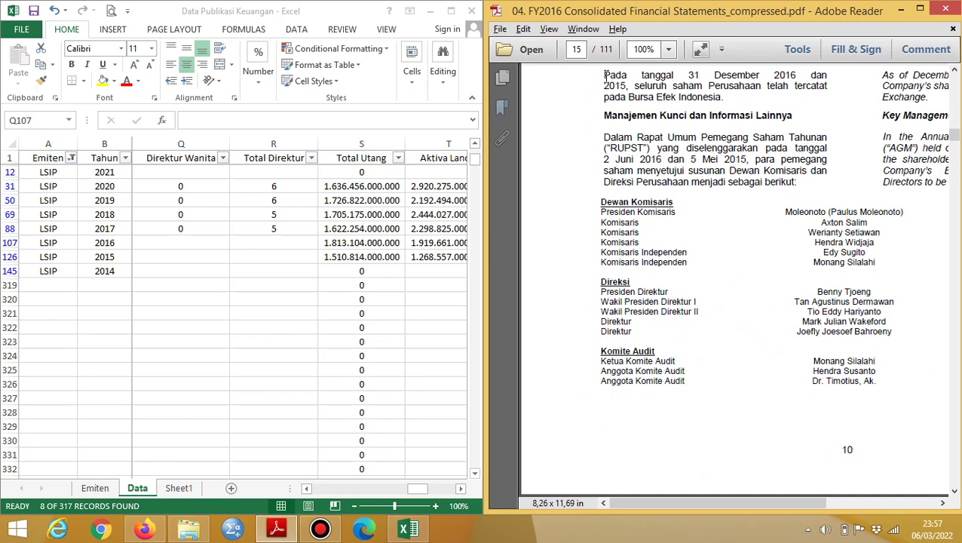
Copy LSIP's 2017 Direktur Wanita and Total Direktur values, 0 and 5, into the 2016 and 2015 rows.
{"action": "left_click_drag", "start_coordinate": [181, 229], "coordinate": [274, 228]}
{"action": "key", "text": "ctrl+c"}
{"action": "left_click", "coordinate": [181, 243]}
{"action": "key", "text": "ctrl+v"}
{"action": "key", "text": "shift+Down"}
{"action": "key", "text": "ctrl+v"}
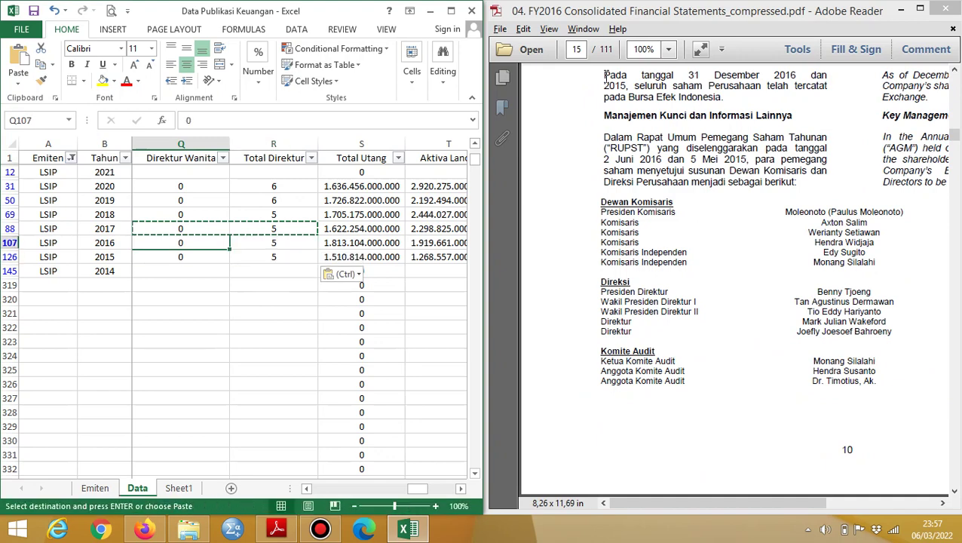
Search the FY2016 report for "modal saham" to find the share count for LSIP's Total Saham.
{"action": "key", "text": "Left"}
{"action": "key", "text": "Left"}
{"action": "key", "text": "Left"}
{"action": "key", "text": "Left"}
{"action": "key", "text": "Left"}
{"action": "key", "text": "Left"}
{"action": "key", "text": "Left"}
{"action": "key", "text": "Left"}
{"action": "key", "text": "Left"}
{"action": "key", "text": "Left"}
{"action": "key", "text": "Left"}
{"action": "key", "text": "Left"}
{"action": "left_click", "coordinate": [607, 80]}
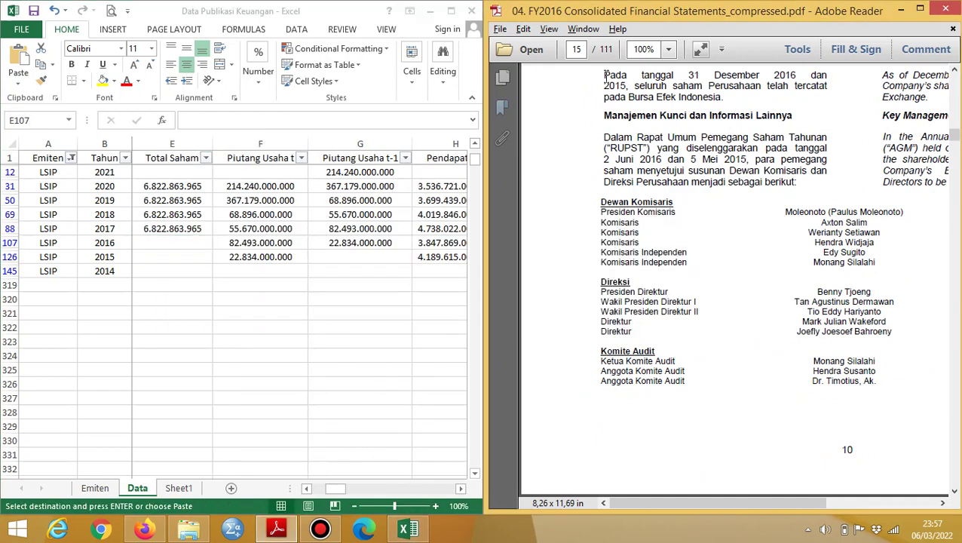
{"action": "scroll", "coordinate": [609, 82], "scroll_direction": "down", "scroll_amount": 5}
{"action": "scroll", "coordinate": [609, 83], "scroll_direction": "down", "scroll_amount": 5}
{"action": "key", "text": "ctrl+f"}
{"action": "type", "text": "modal saham"}
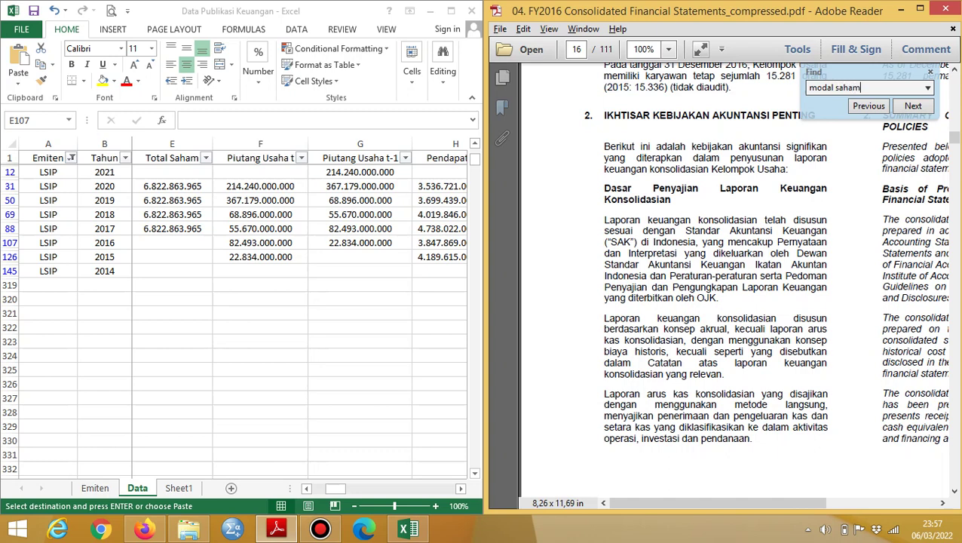
{"action": "key", "text": "Return"}
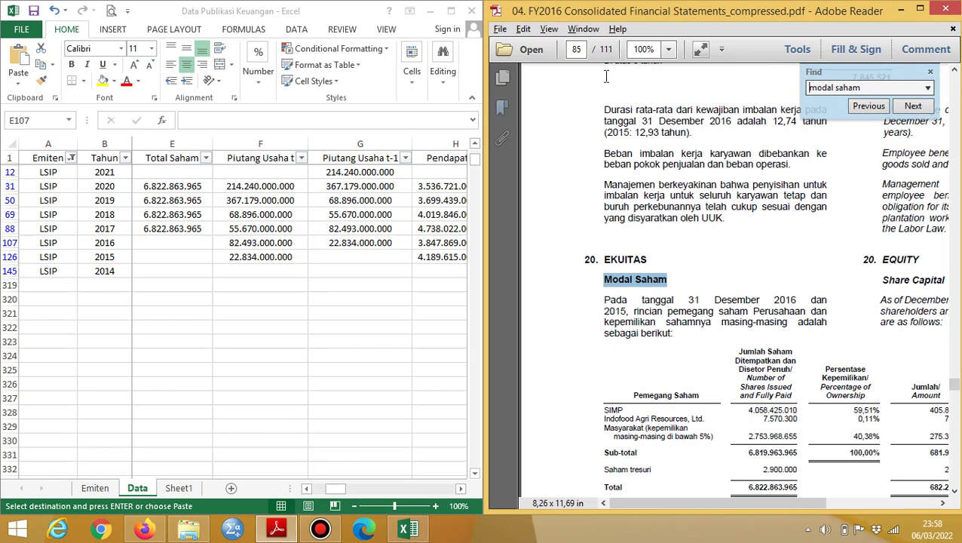
Copy LSIP's 2017 Total Saham value, 6.822.863.965, into the 2016 and 2015 rows.
{"action": "key", "text": "alt+Tab"}
{"action": "key", "text": "Down"}
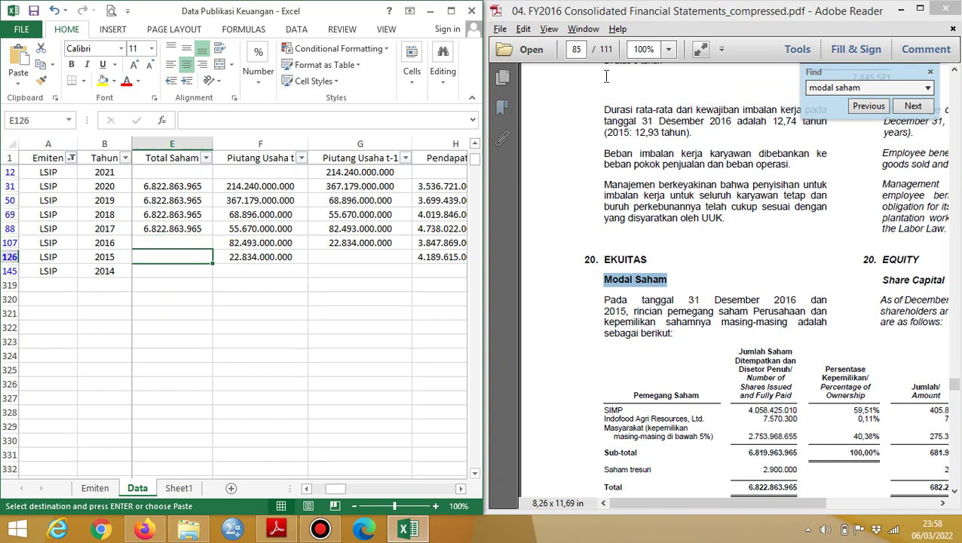
{"action": "key", "text": "Up"}
{"action": "key", "text": "Up"}
{"action": "key", "text": "Down"}
{"action": "key", "text": "ctrl+v"}
{"action": "key", "text": "Down"}
{"action": "key", "text": "ctrl+v"}
{"action": "key", "text": "Down"}
{"action": "key", "text": "Left"}
{"action": "key", "text": "Left"}
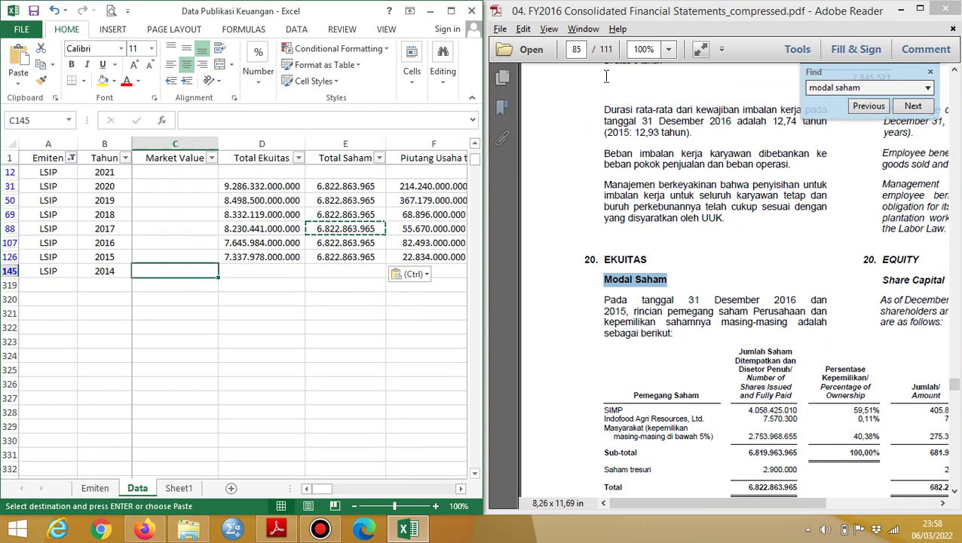
{"action": "key", "text": "Up"}
{"action": "key", "text": "Right"}
{"action": "key", "text": "Escape"}
Close the FY2016 report and open the PDF "LSIP 2015 - document(4)" from the 12 LSIP folder.
{"action": "key", "text": "alt+Tab"}
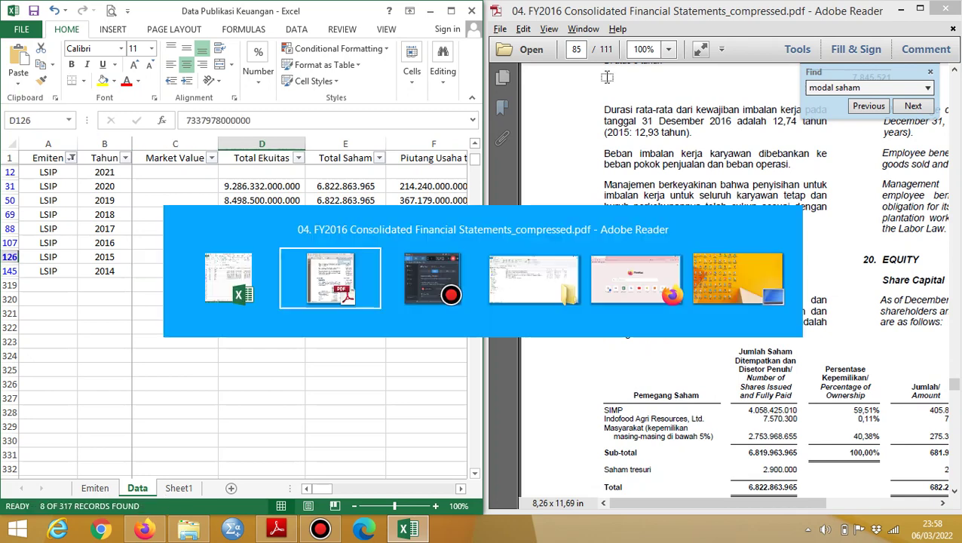
{"action": "left_click", "coordinate": [951, 9]}
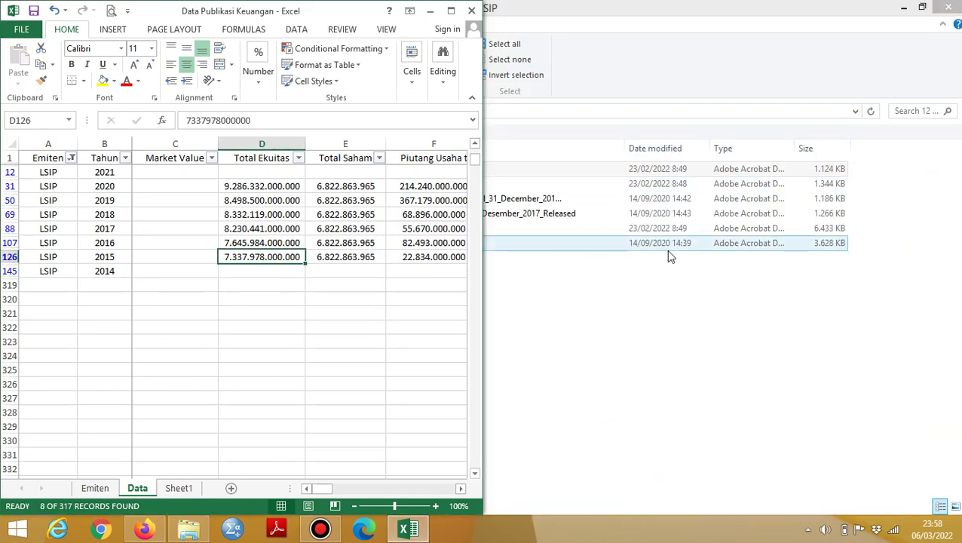
{"action": "key", "text": "alt+Tab"}
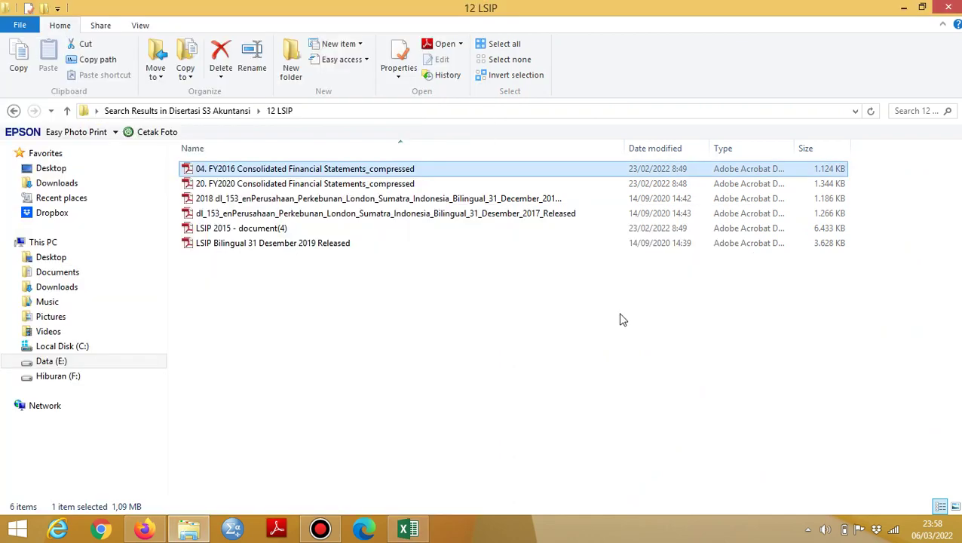
{"action": "key", "text": "Down"}
{"action": "key", "text": "Down"}
{"action": "key", "text": "Down"}
{"action": "key", "text": "Down"}
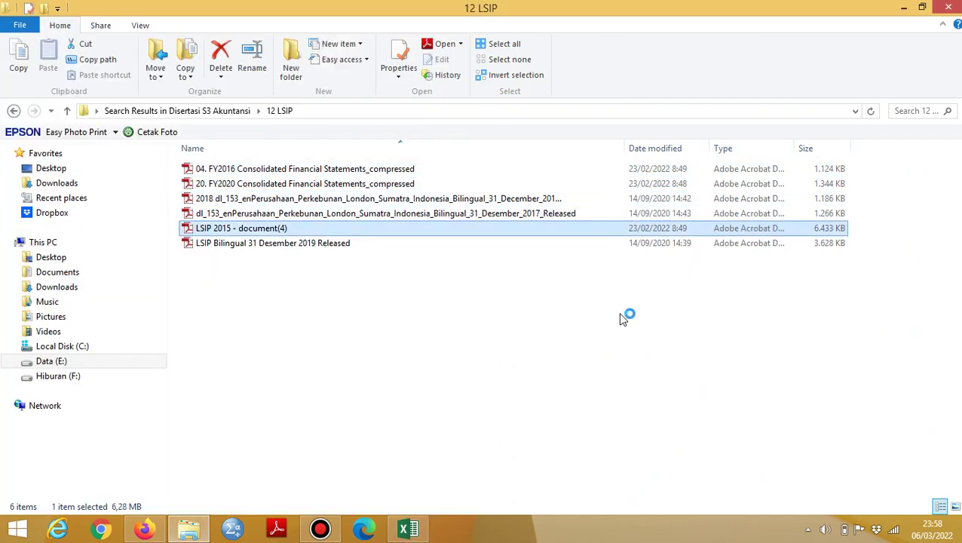
{"action": "key", "text": "Return"}
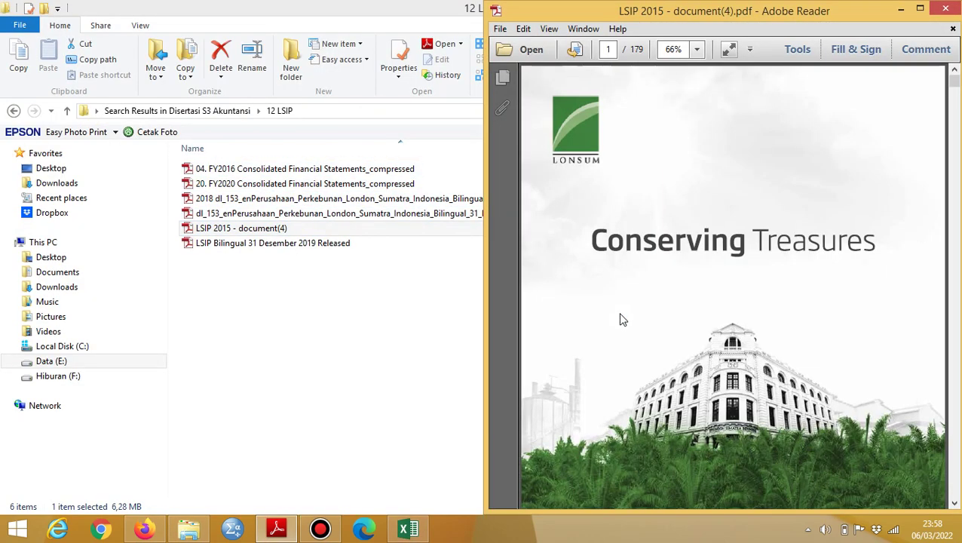
Find the liabilities and equity part of the consolidated balance sheet on page 74 of the 2015 annual report.
{"action": "scroll", "coordinate": [620, 315], "scroll_direction": "down", "scroll_amount": 15}
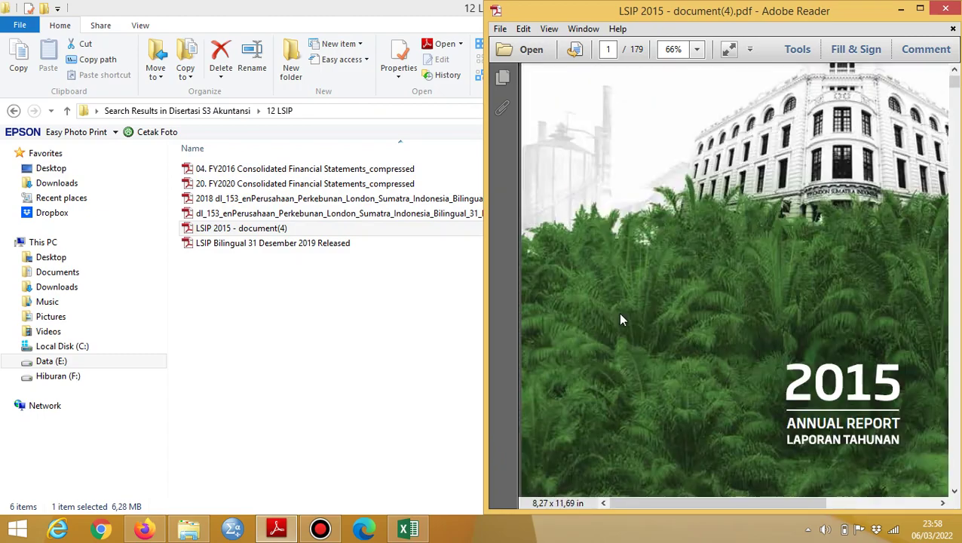
{"action": "scroll", "coordinate": [619, 313], "scroll_direction": "down", "scroll_amount": 20}
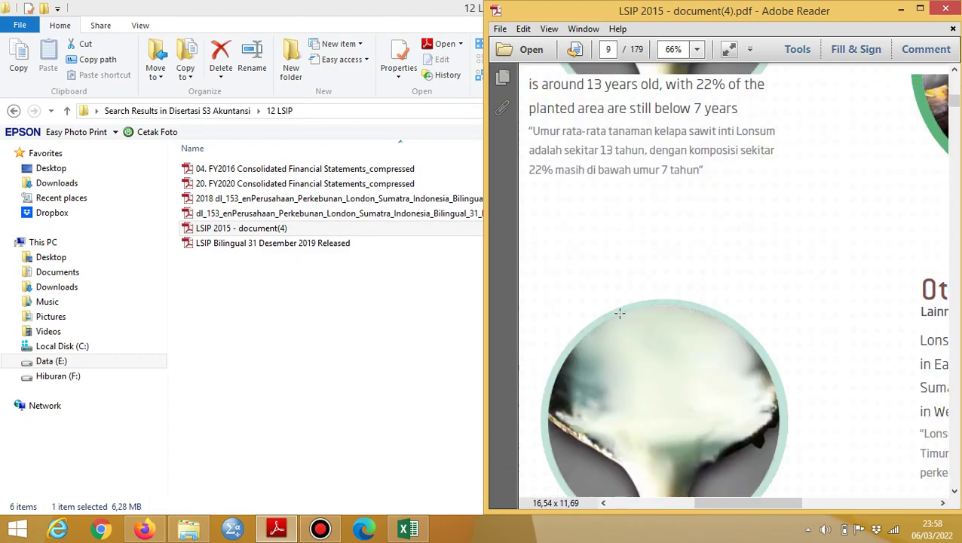
{"action": "scroll", "coordinate": [619, 313], "scroll_direction": "down", "scroll_amount": 20}
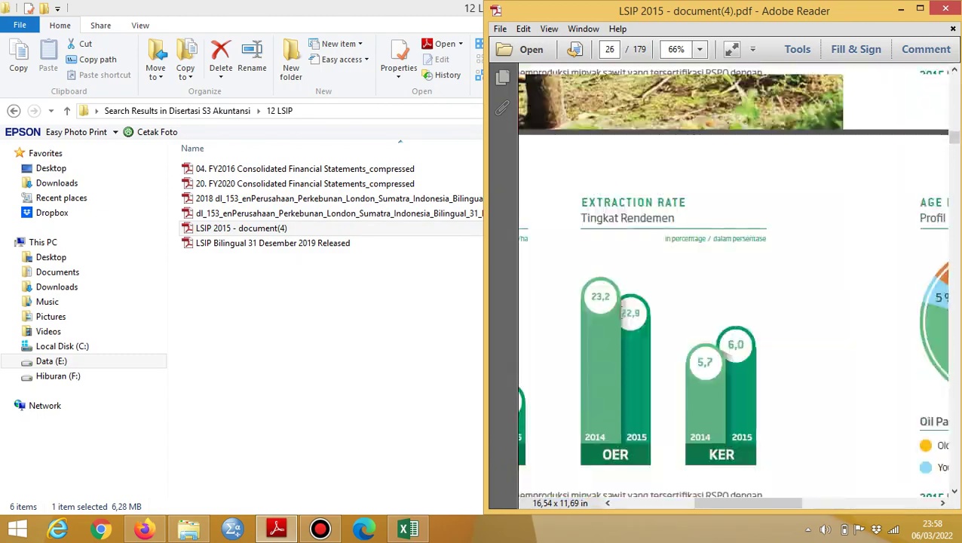
{"action": "scroll", "coordinate": [620, 320], "scroll_direction": "down", "scroll_amount": 20}
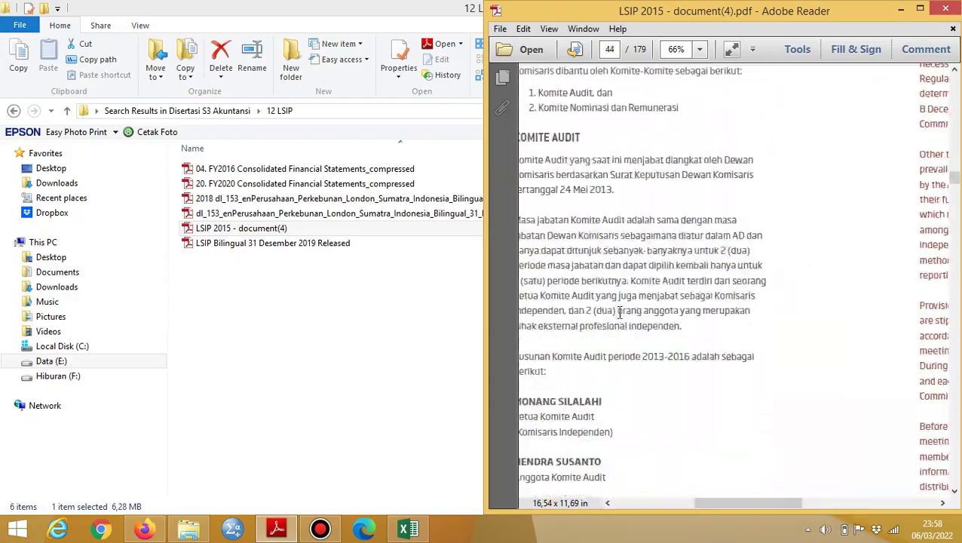
{"action": "scroll", "coordinate": [619, 313], "scroll_direction": "down", "scroll_amount": 20}
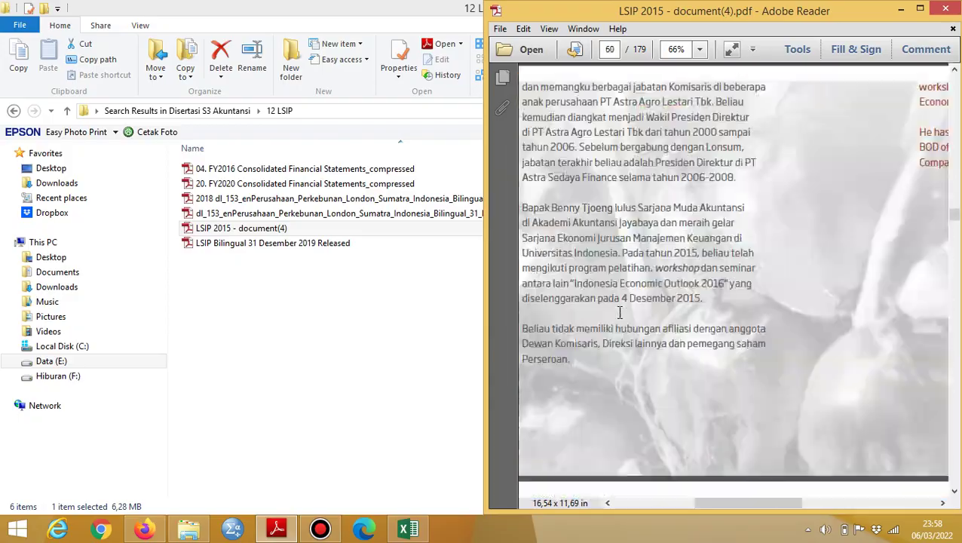
{"action": "scroll", "coordinate": [620, 314], "scroll_direction": "down", "scroll_amount": 8}
{"action": "scroll", "coordinate": [619, 317], "scroll_direction": "up", "scroll_amount": 2, "text": "ctrl"}
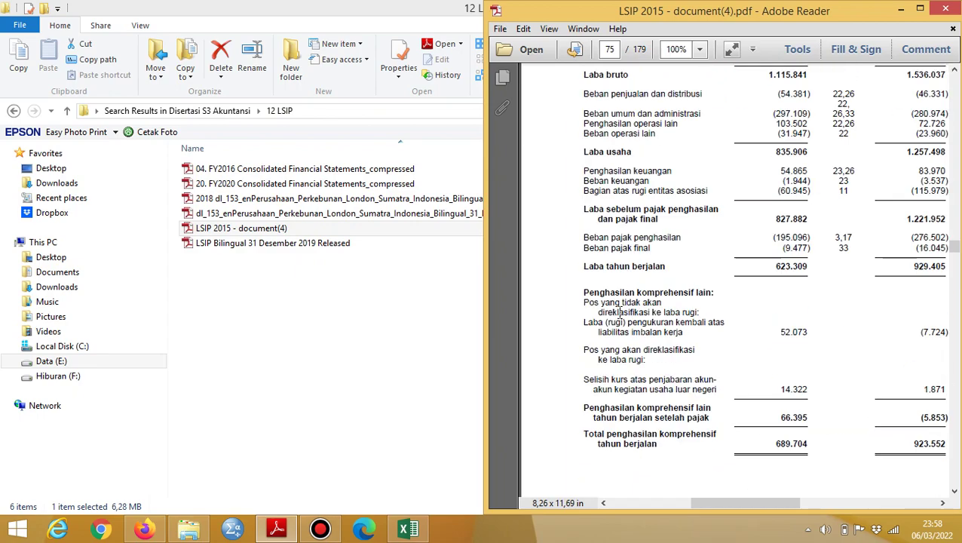
{"action": "scroll", "coordinate": [619, 310], "scroll_direction": "up", "scroll_amount": 5}
Enter LSIP's 2014 Total Ekuitas as 7.002.732.000.000 in the Excel workbook, from the 2014 column on page 74.
{"action": "key", "text": "alt+Tab"}
{"action": "key", "text": "Tab"}
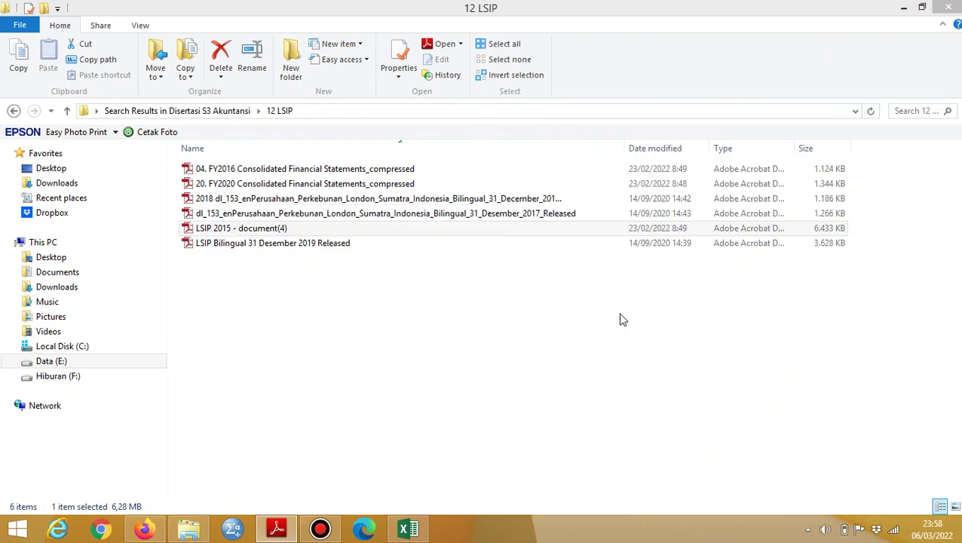
{"action": "key", "text": "Down"}
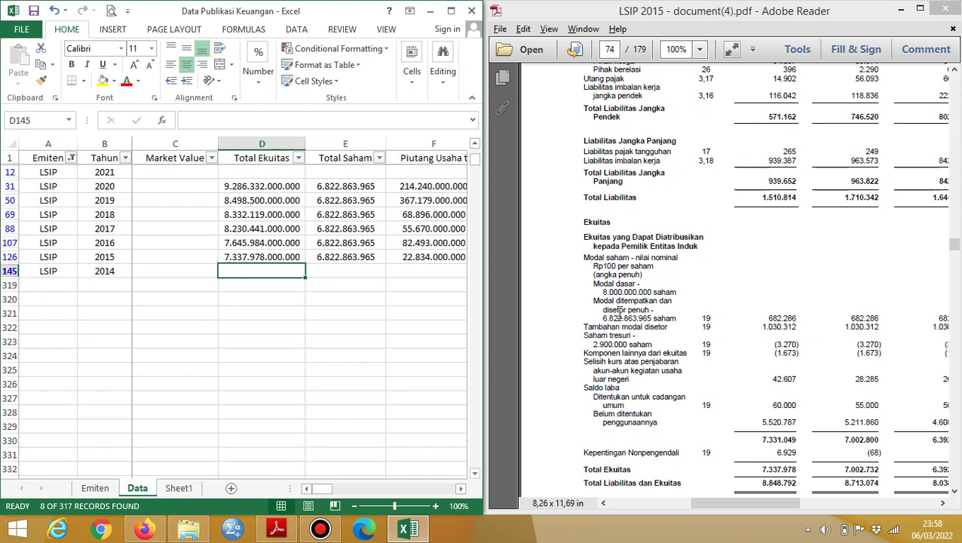
{"action": "type", "text": "733"}
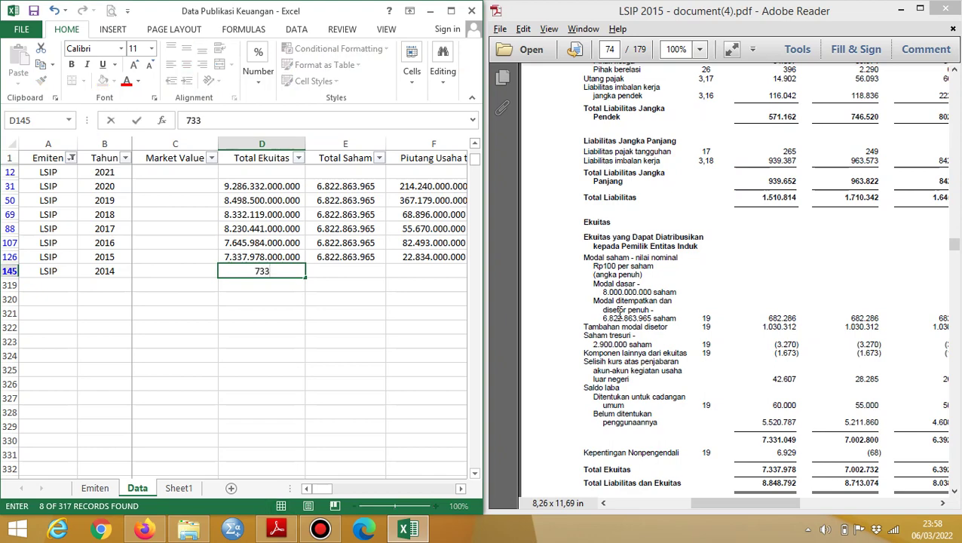
{"action": "key", "text": "Escape"}
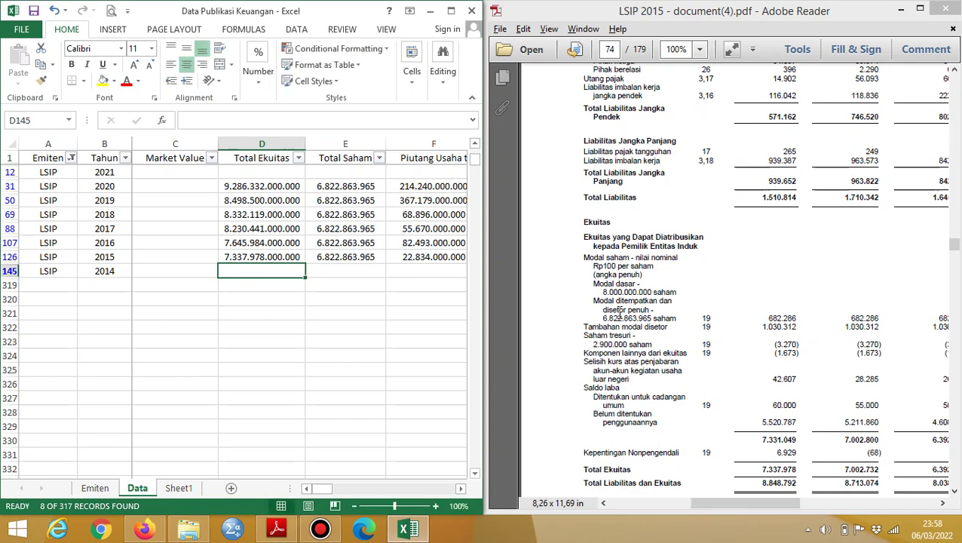
{"action": "type", "text": "700"}
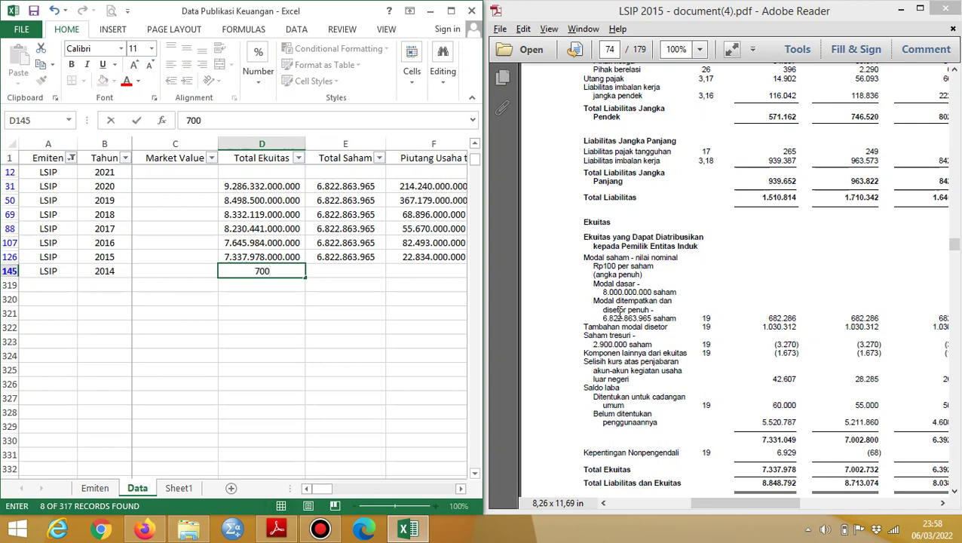
{"action": "type", "text": "273200000"}
{"action": "key", "text": "Tab"}
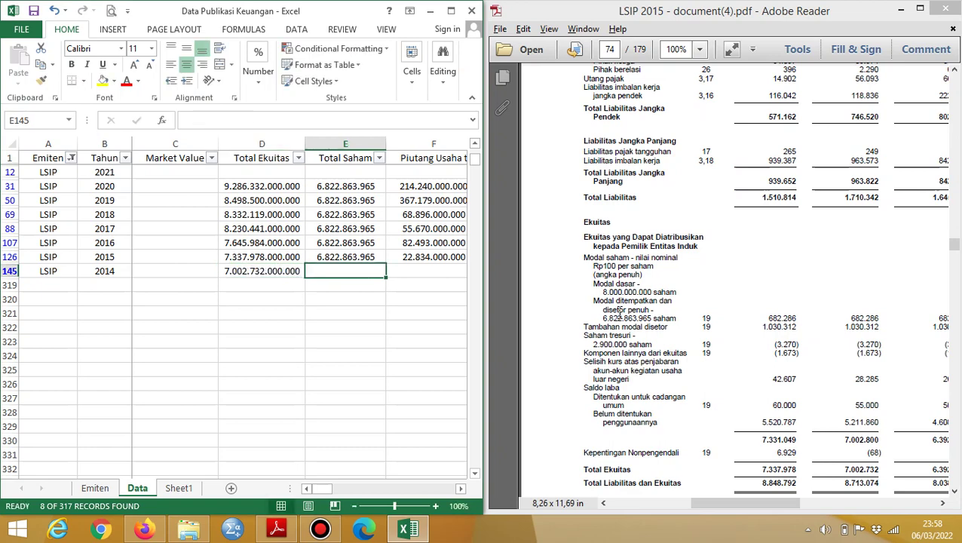
Find the Piutang Usaha figures under Aset Lancar on page 73 for LSIP's 2014 row.
{"action": "key", "text": "ctrl+Up"}
{"action": "key", "text": "ctrl+Down"}
{"action": "key", "text": "Down"}
{"action": "key", "text": "Right"}
{"action": "key", "text": "alt+Tab"}
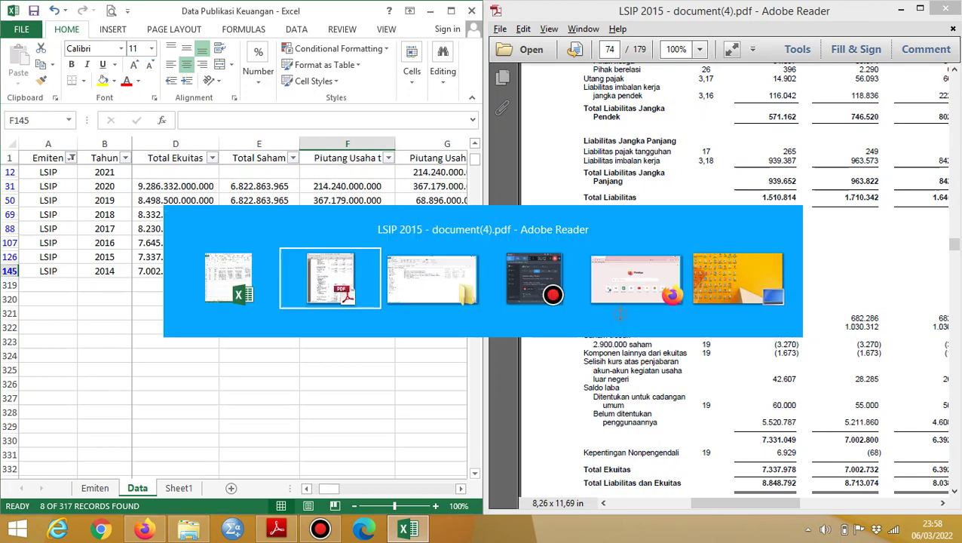
{"action": "scroll", "coordinate": [618, 315], "scroll_direction": "up", "scroll_amount": 10}
{"action": "scroll", "coordinate": [618, 315], "scroll_direction": "down", "scroll_amount": 3}
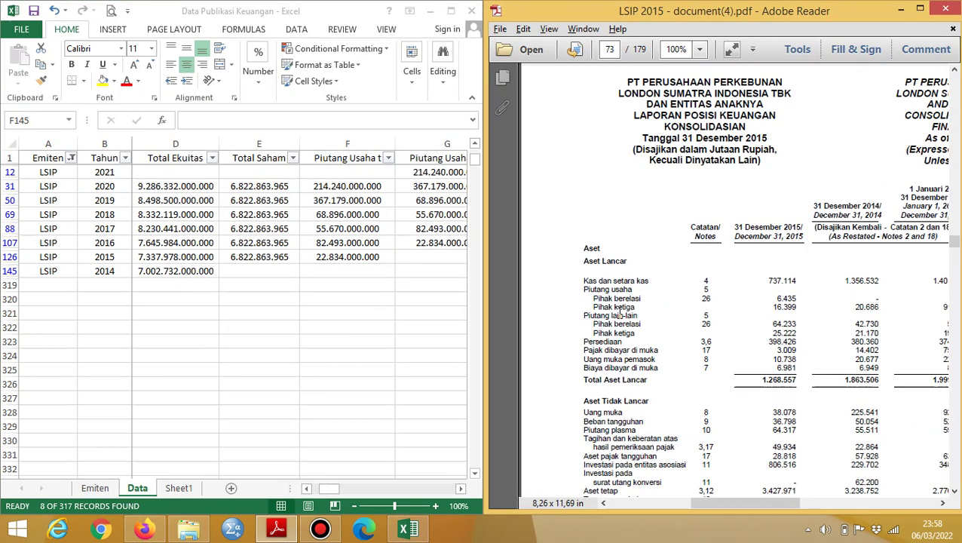
{"action": "key", "text": "alt+Tab"}
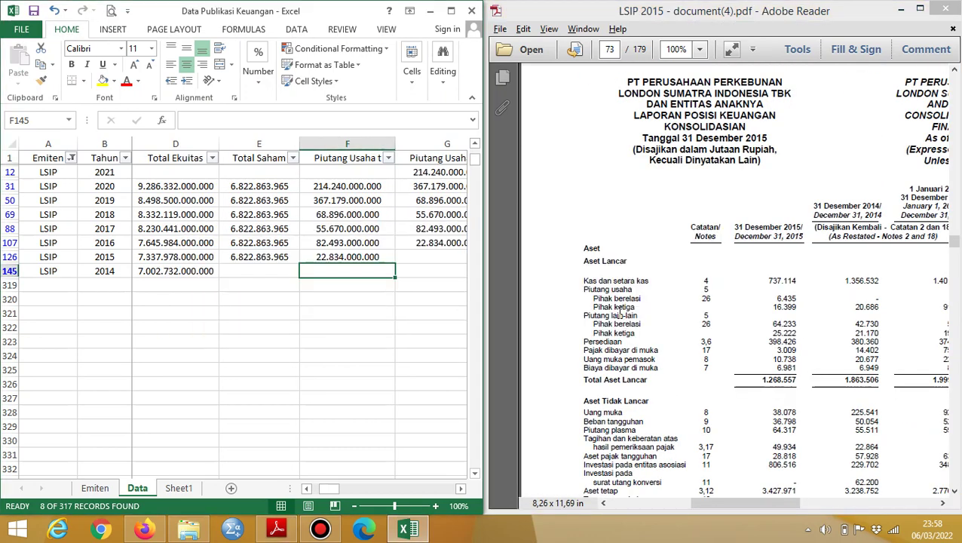
{"action": "type", "text": "=6435000000+"}
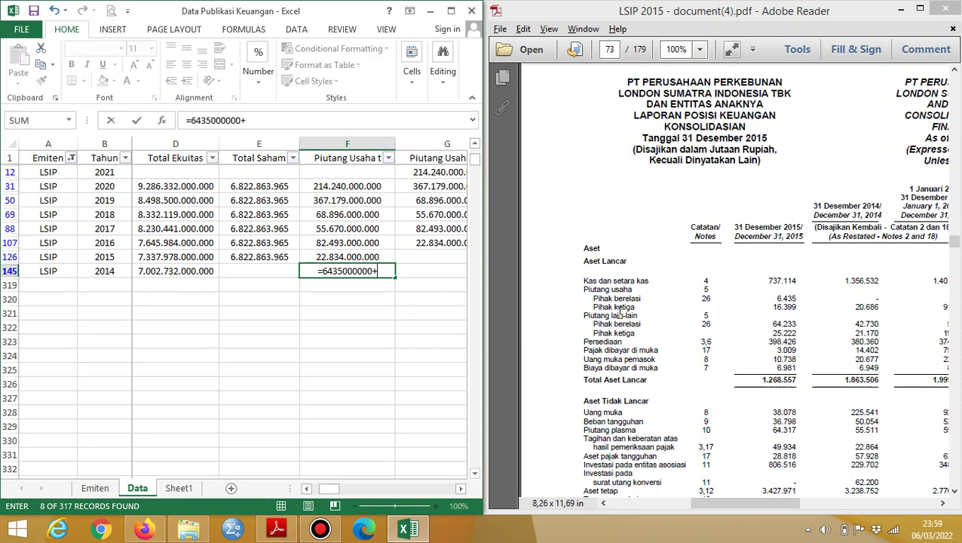
{"action": "key", "text": "Escape"}
{"action": "key", "text": "Up"}
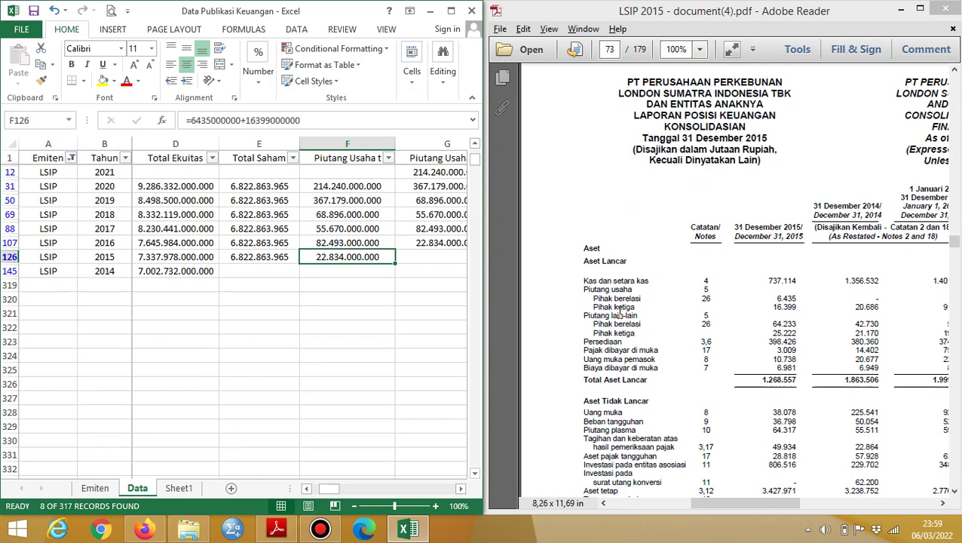
Check LSIP's Total Ekuitas entries against the balance sheet on page 74, and return to Aset Lancar on page 73.
{"action": "key", "text": "Down"}
{"action": "key", "text": "ctrl+Left"}
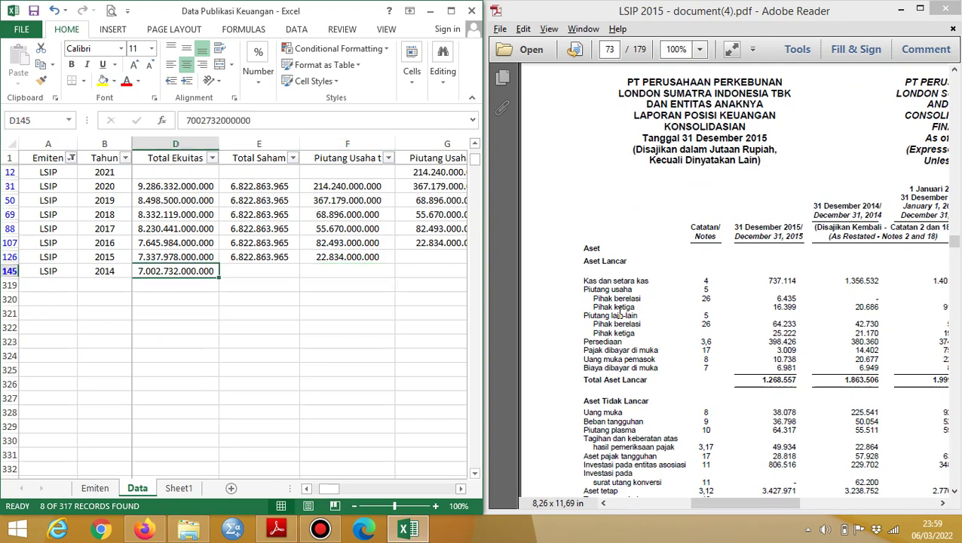
{"action": "key", "text": "ctrl+Down"}
{"action": "key", "text": "ctrl+Up"}
{"action": "key", "text": "ctrl+Up"}
{"action": "key", "text": "alt+Tab"}
{"action": "scroll", "coordinate": [620, 313], "scroll_direction": "down", "scroll_amount": 15}
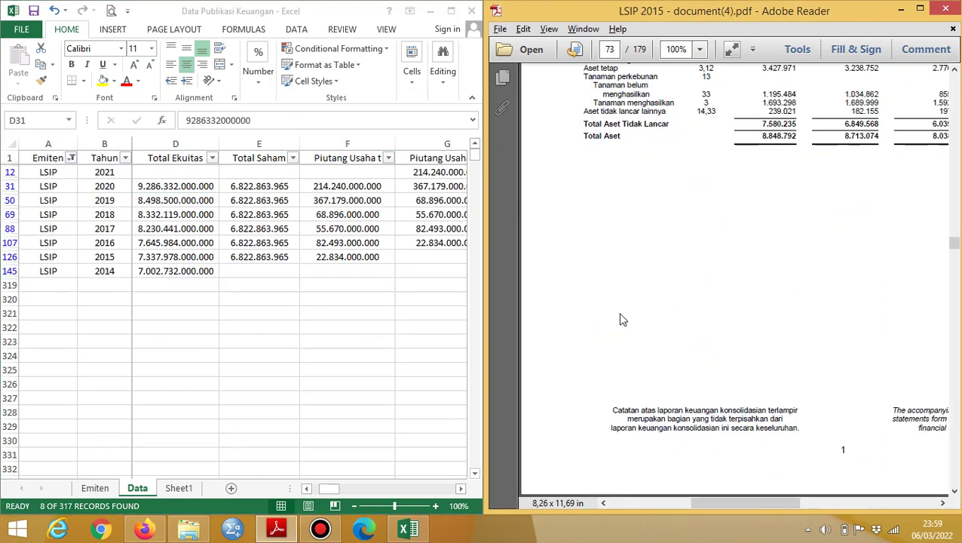
{"action": "scroll", "coordinate": [620, 313], "scroll_direction": "up", "scroll_amount": 5}
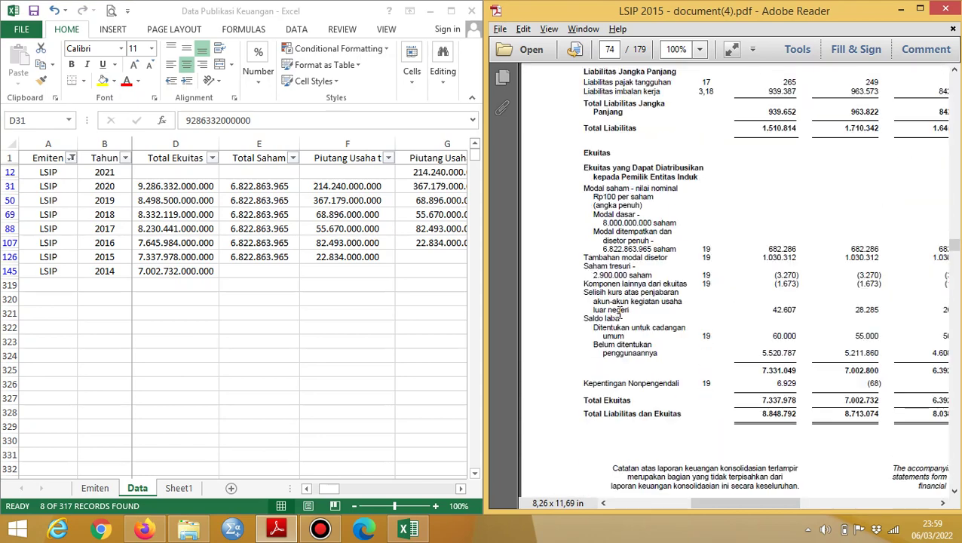
{"action": "scroll", "coordinate": [620, 312], "scroll_direction": "up", "scroll_amount": 15}
Enter LSIP's 2014 Piutang Usaha t as 20.686.000.000, from the 31 December 2014 column on page 73.
{"action": "key", "text": "alt+Tab"}
{"action": "key", "text": "Right"}
{"action": "key", "text": "Down"}
{"action": "key", "text": "Right"}
{"action": "key", "text": "ctrl+Down"}
{"action": "key", "text": "Down"}
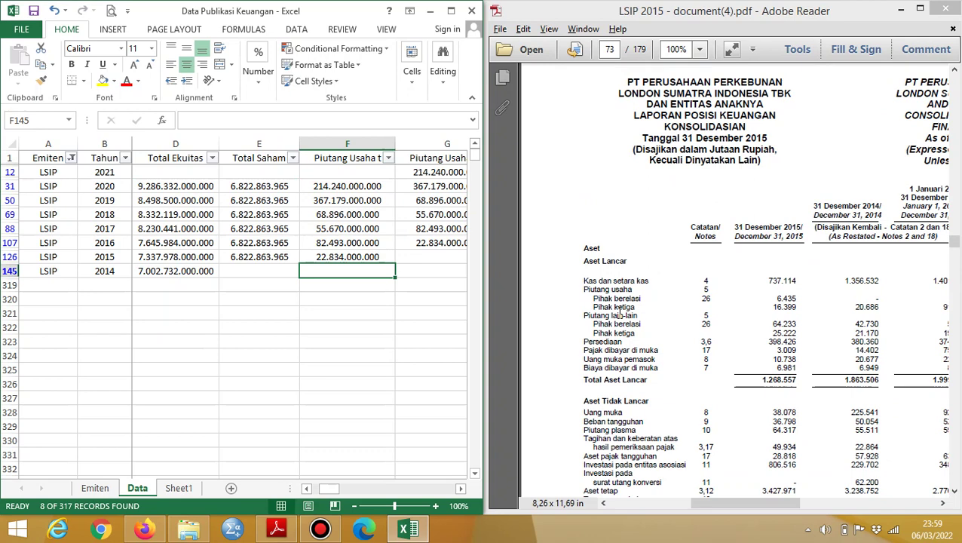
{"action": "type", "text": "20686"}
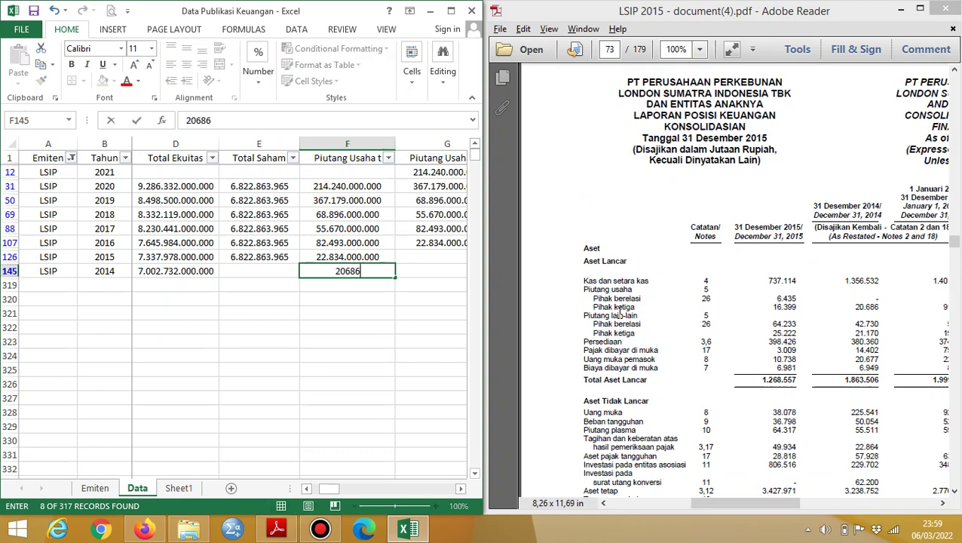
{"action": "type", "text": "000000"}
{"action": "key", "text": "Tab"}
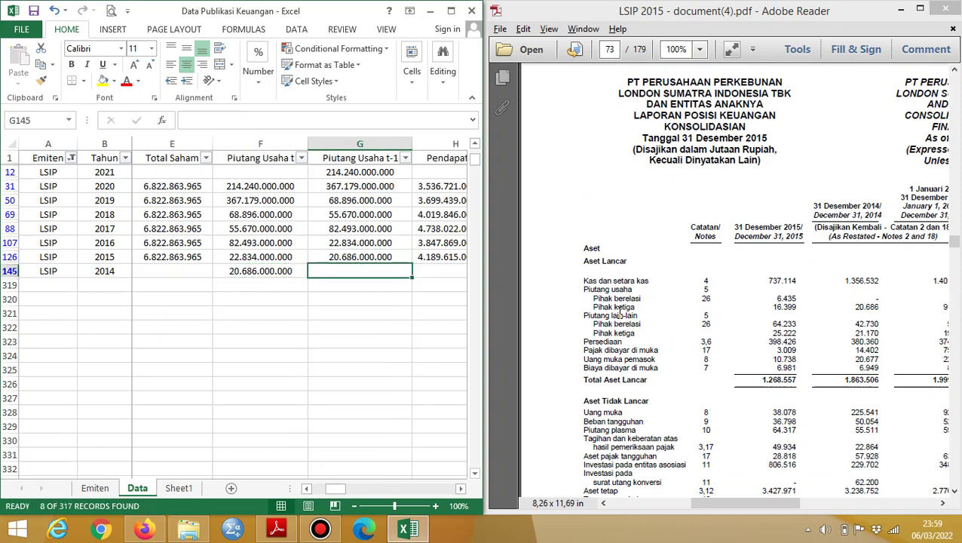
Enter LSIP's 2014 Piutang Usaha t-1 as 91.935.000.000, from the 31 December 2013 column on page 73.
{"action": "key", "text": "Right"}
{"action": "key", "text": "Right"}
{"action": "key", "text": "Left"}
{"action": "key", "text": "Left"}
{"action": "key", "text": "Left"}
{"action": "key", "text": "Right"}
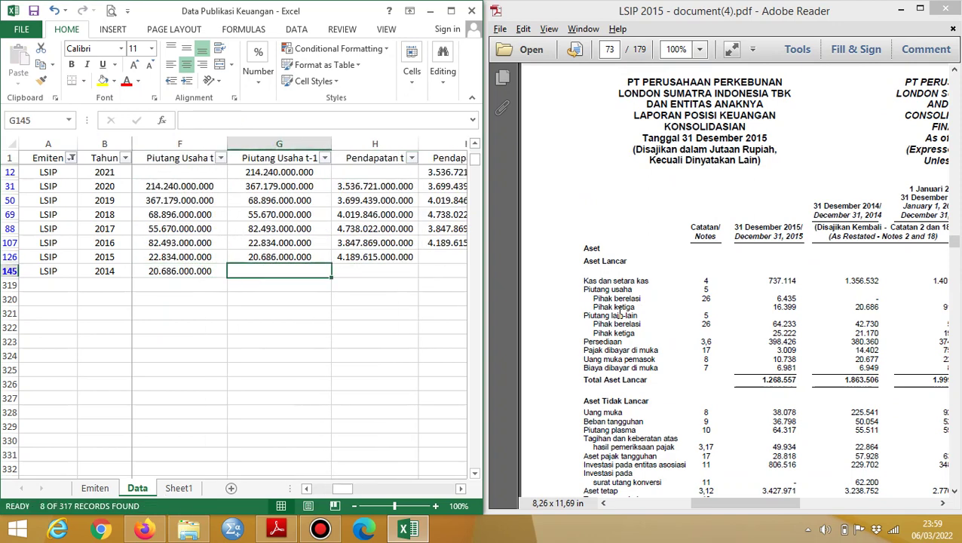
{"action": "left_click", "coordinate": [617, 309]}
{"action": "scroll", "coordinate": [619, 310], "scroll_direction": "right", "scroll_amount": 3}
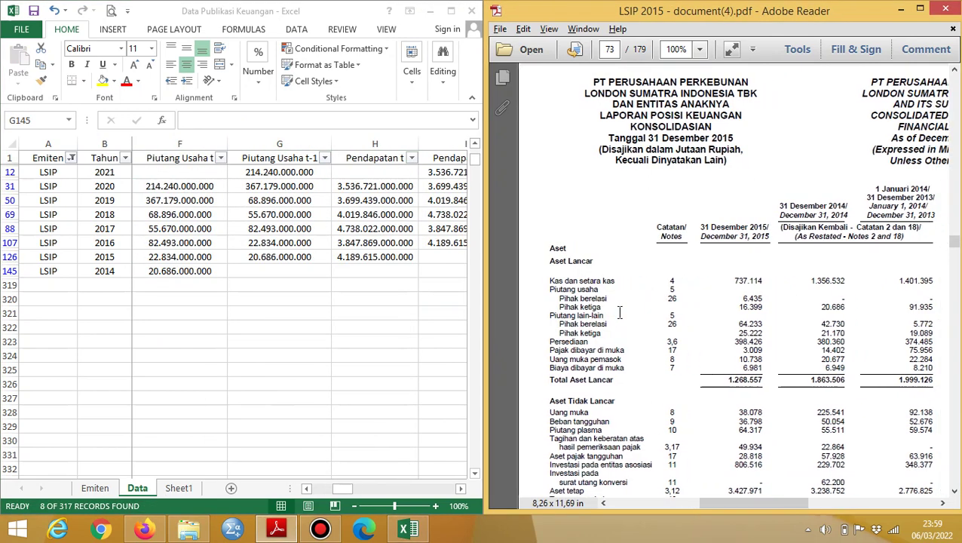
{"action": "key", "text": "alt+Tab"}
{"action": "type", "text": "91"}
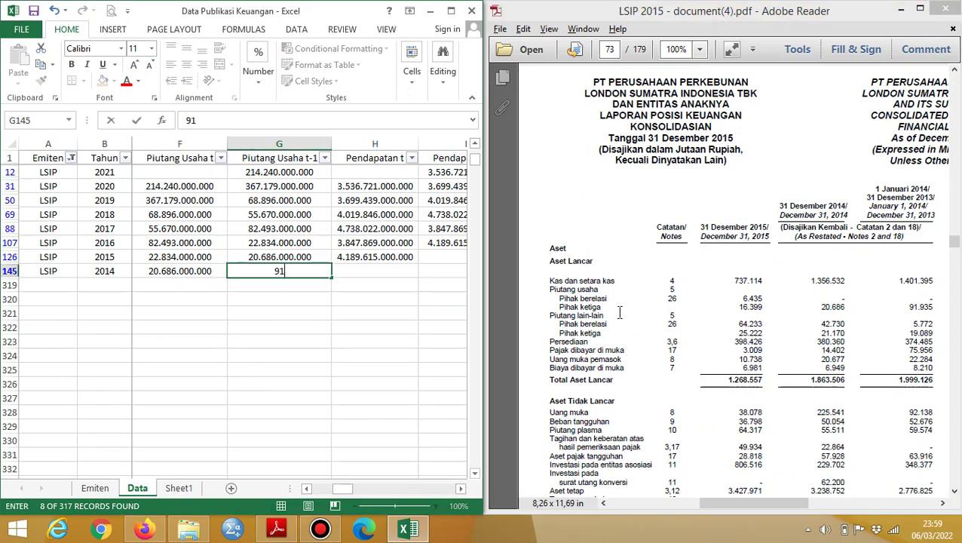
{"action": "type", "text": ".935.000.00"}
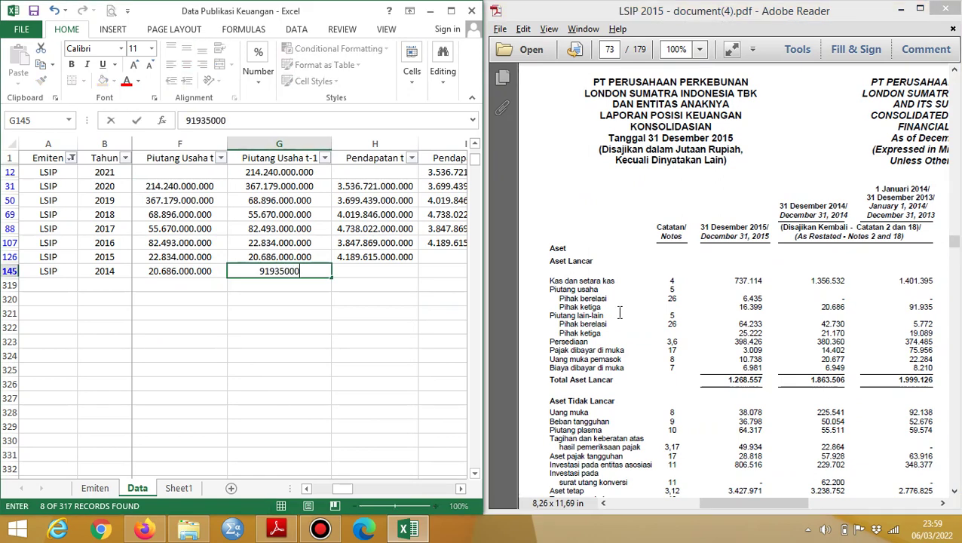
{"action": "type", "text": "00"}
{"action": "key", "text": "Tab"}
Enter LSIP's 2014 Pendapatan t as 4.726.539.000.000, from the 2014 Penjualan figure on page 75.
{"action": "key", "text": "alt+Tab"}
{"action": "scroll", "coordinate": [619, 311], "scroll_direction": "down", "scroll_amount": 15}
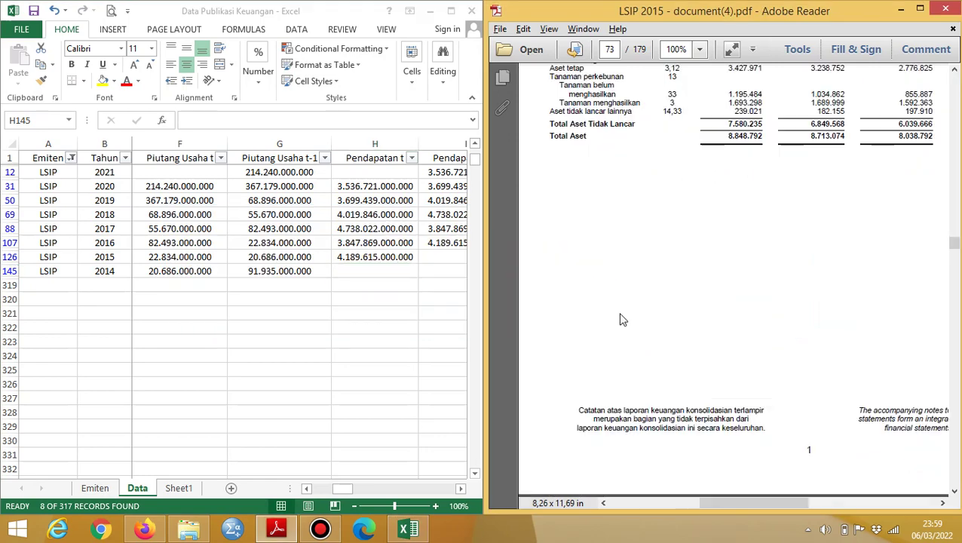
{"action": "scroll", "coordinate": [619, 310], "scroll_direction": "down", "scroll_amount": 20}
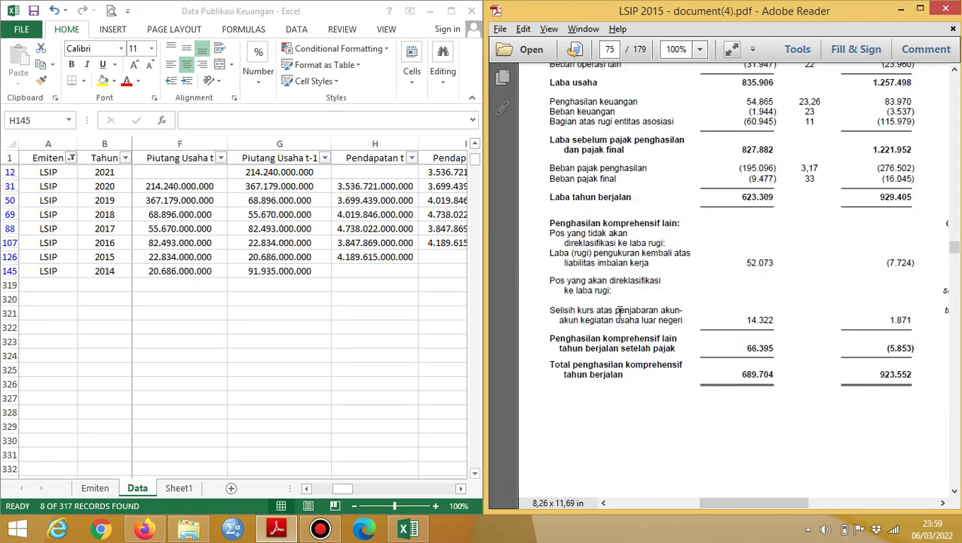
{"action": "scroll", "coordinate": [619, 311], "scroll_direction": "up", "scroll_amount": 10}
{"action": "key", "text": "alt+Tab"}
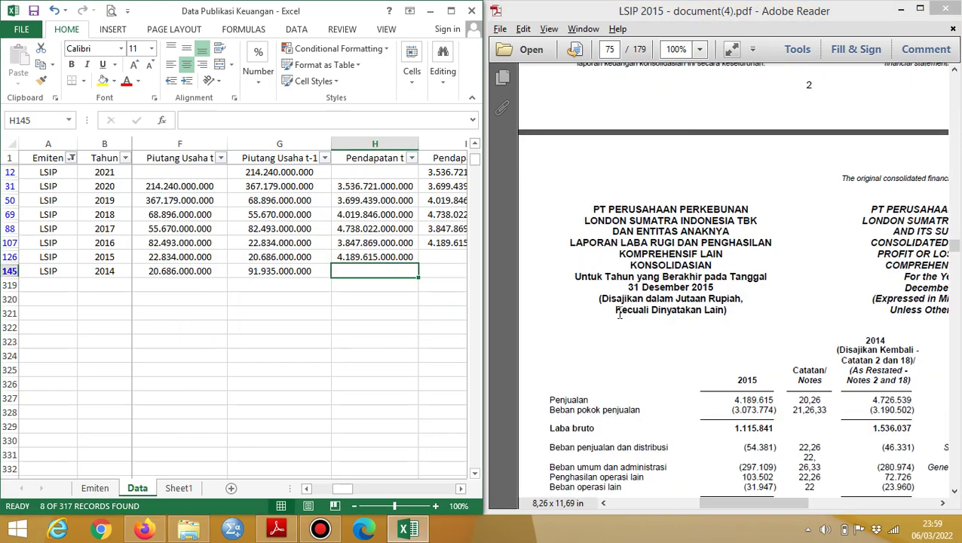
{"action": "type", "text": "47"}
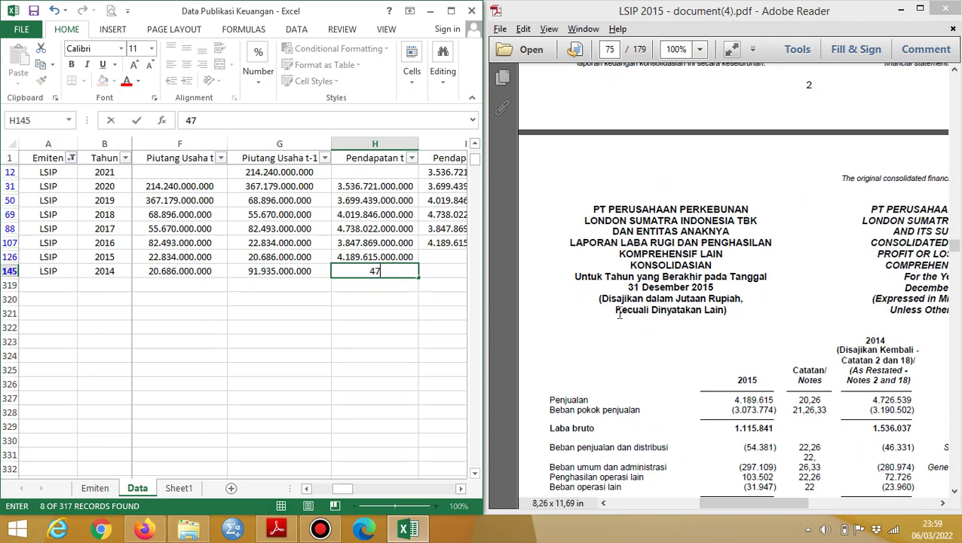
{"action": "type", "text": "26539000000"}
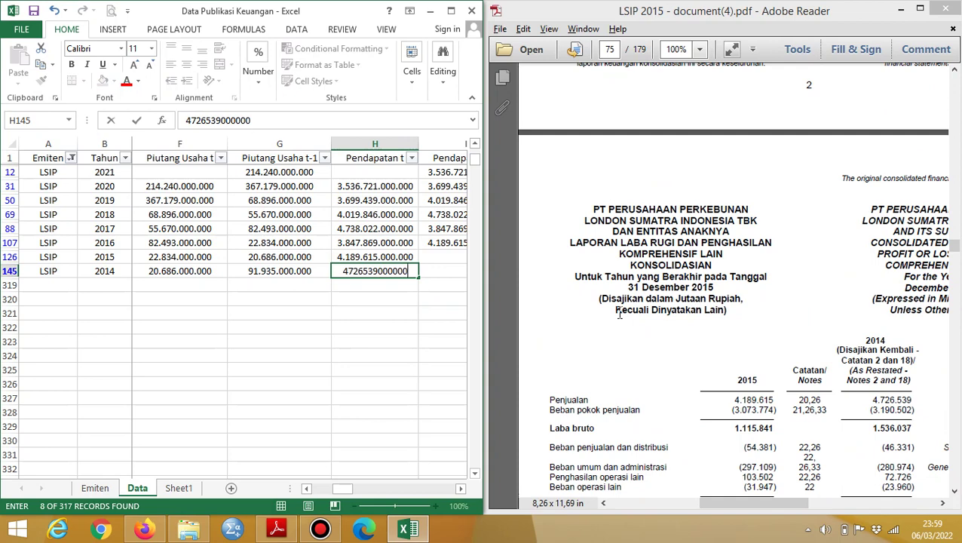
{"action": "key", "text": "Tab"}
Copy LSIP's 2014 Pendapatan t value into Pendapatan t-1 of the 2015 row.
{"action": "key", "text": "Left"}
{"action": "key", "text": "ctrl+c"}
{"action": "key", "text": "Right"}
{"action": "key", "text": "Up"}
{"action": "key", "text": "Return"}
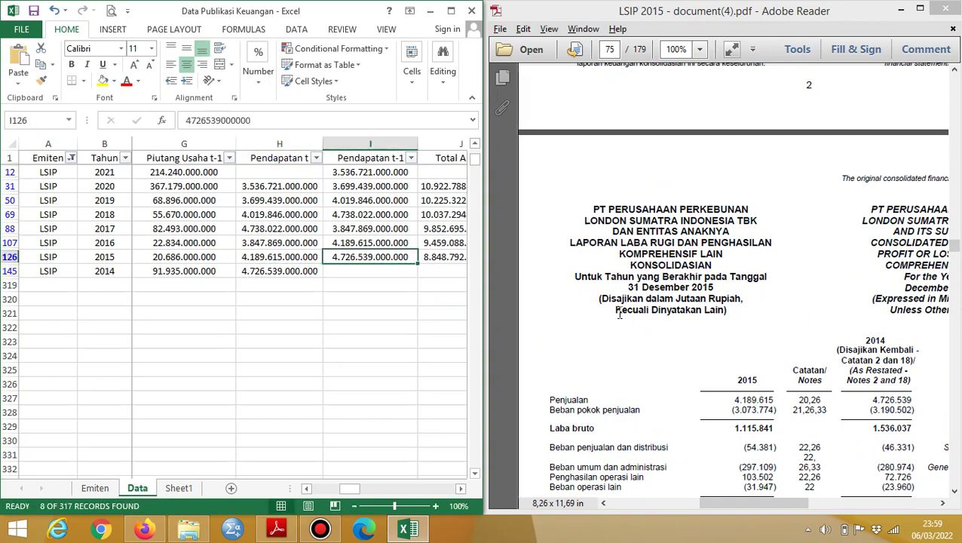
Enter LSIP's 2014 Total Aktiva as 8.713.074.000.000, from Total Liabilitas dan Ekuitas on page 74.
{"action": "key", "text": "Down"}
{"action": "key", "text": "Right"}
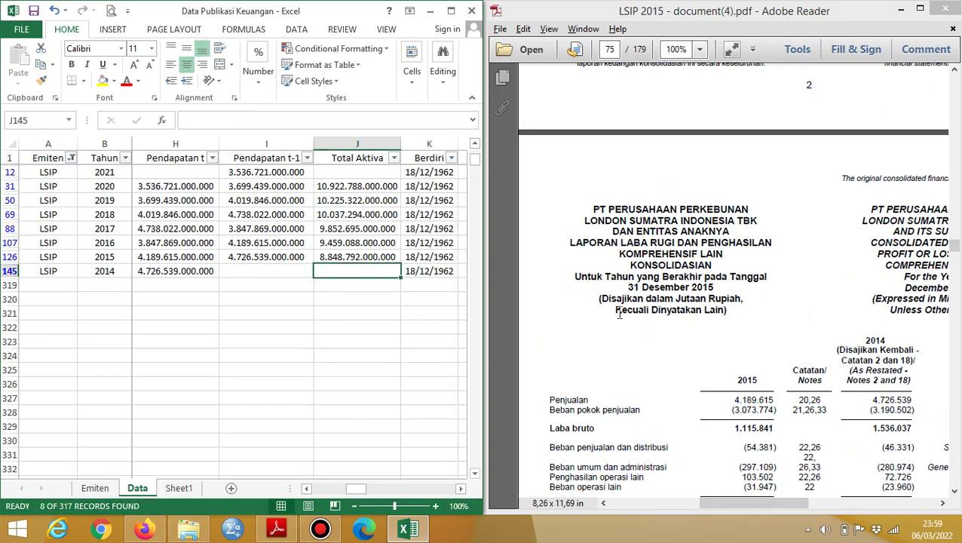
{"action": "key", "text": "alt+Tab"}
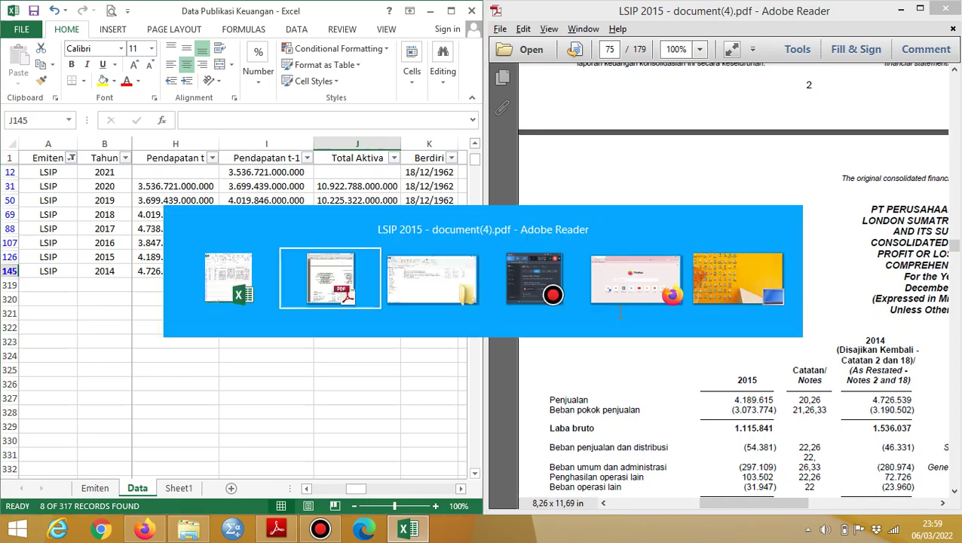
{"action": "scroll", "coordinate": [620, 314], "scroll_direction": "up", "scroll_amount": 5}
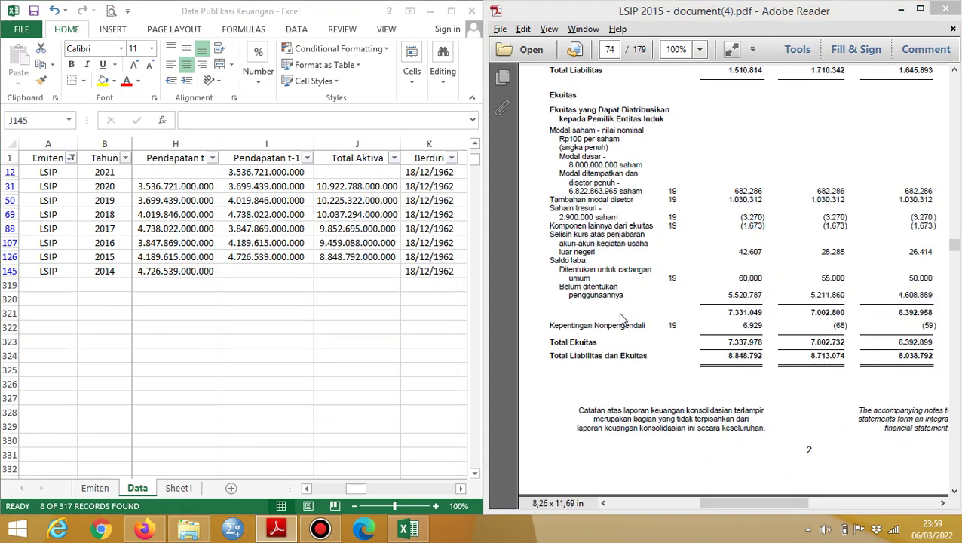
{"action": "key", "text": "alt+Tab"}
{"action": "type", "text": "871"}
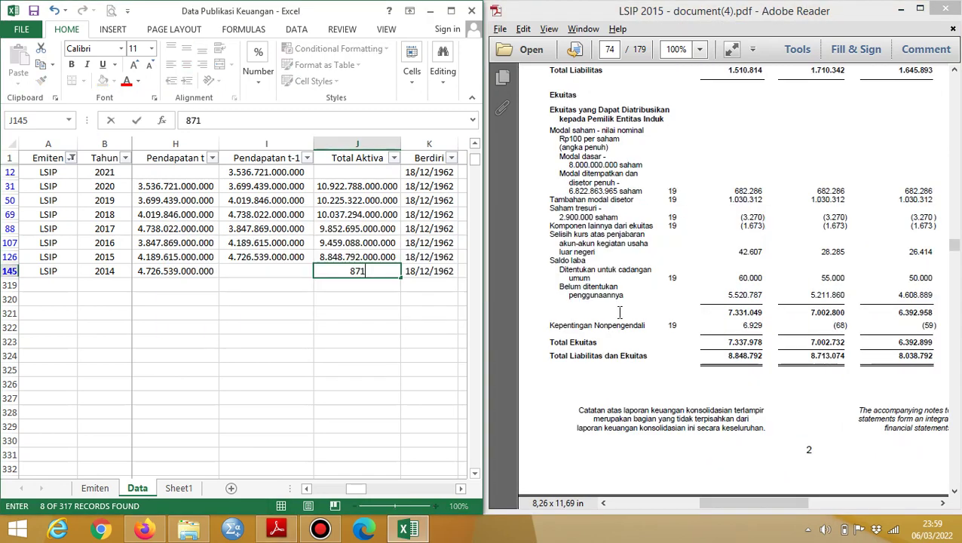
{"action": "type", "text": "3074000000"}
{"action": "key", "text": "ctrl+Return"}
Enter LSIP's 2014 Laba Kotor as 1.536.037.000.000, from the 2014 Laba bruto on page 75.
{"action": "key", "text": "Right"}
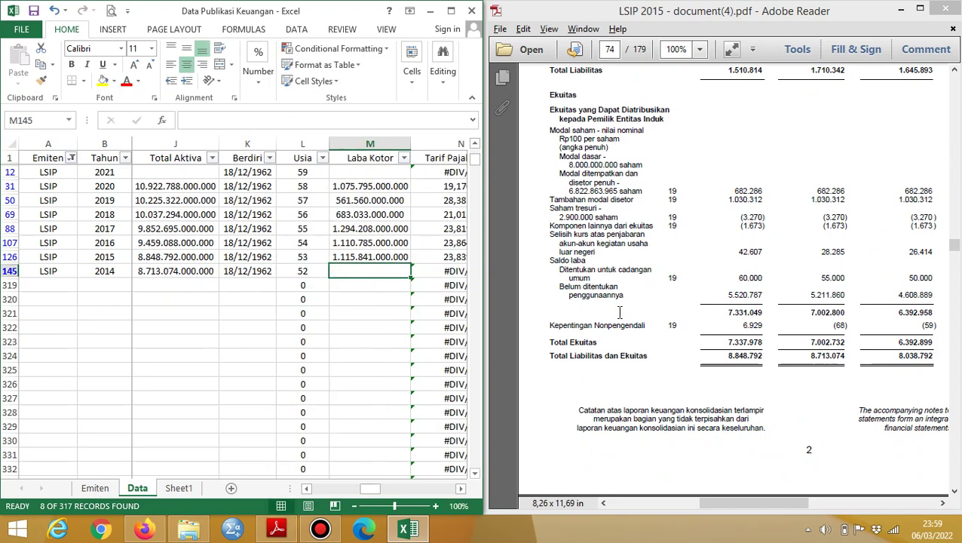
{"action": "left_click", "coordinate": [621, 320]}
{"action": "scroll", "coordinate": [622, 319], "scroll_direction": "down", "scroll_amount": 5}
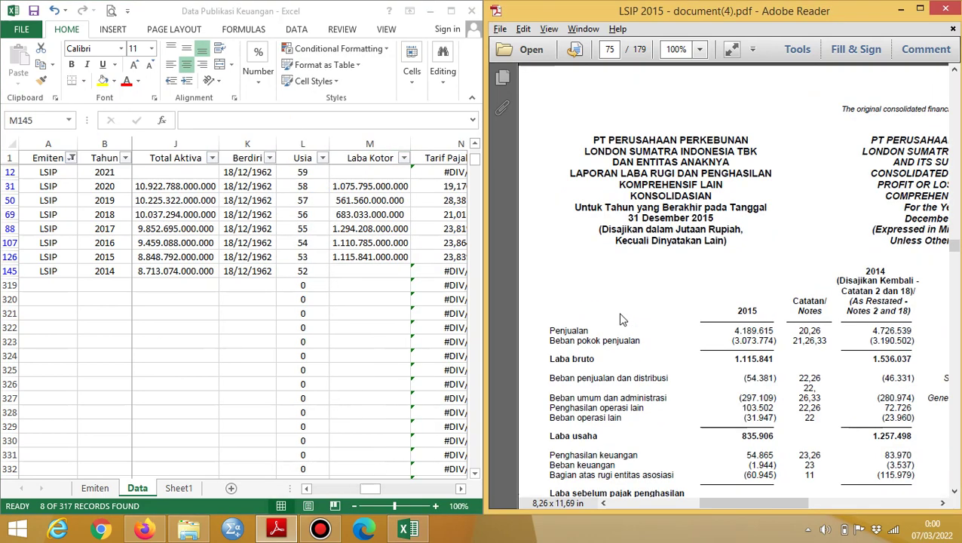
{"action": "key", "text": "alt+Tab"}
{"action": "type", "text": "1536037000000"}
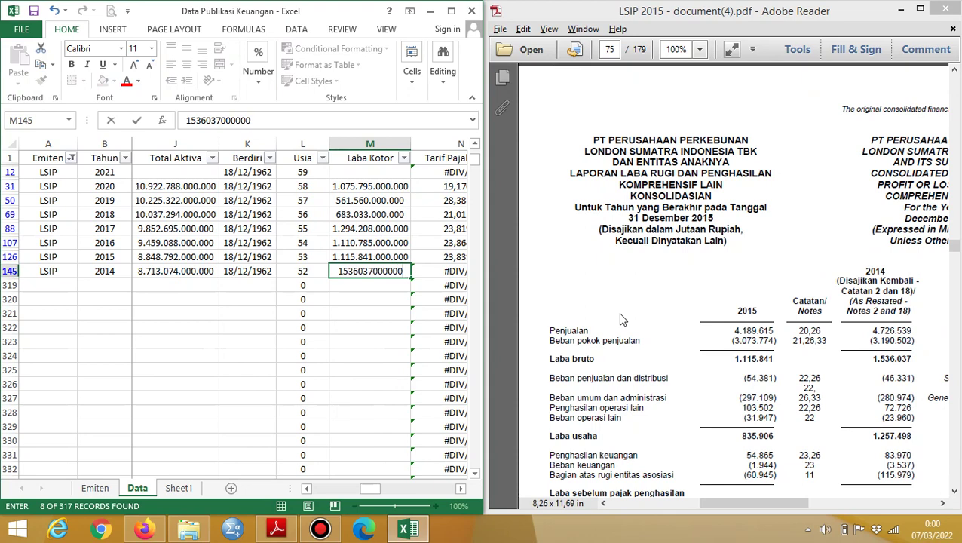
{"action": "key", "text": "Tab"}
{"action": "key", "text": "Tab"}
{"action": "left_click", "coordinate": [620, 320]}
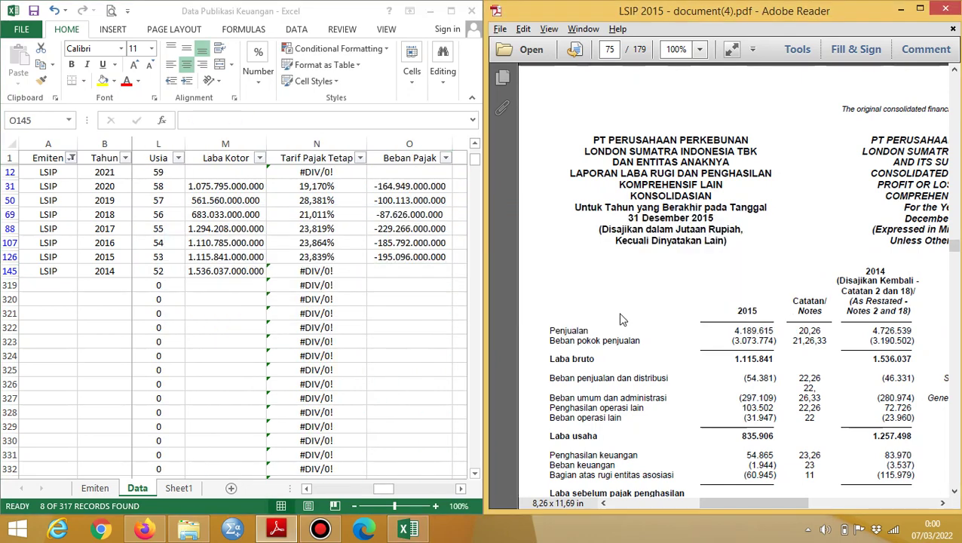
{"action": "scroll", "coordinate": [620, 319], "scroll_direction": "down", "scroll_amount": 10}
{"action": "scroll", "coordinate": [620, 314], "scroll_direction": "up", "scroll_amount": 1}
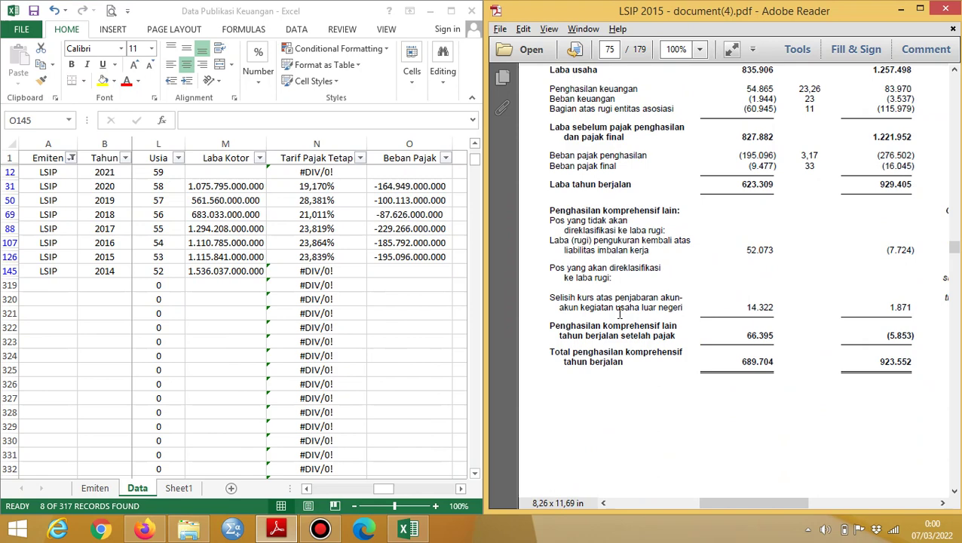
{"action": "key", "text": "alt+Tab"}
{"action": "type", "text": "-"}
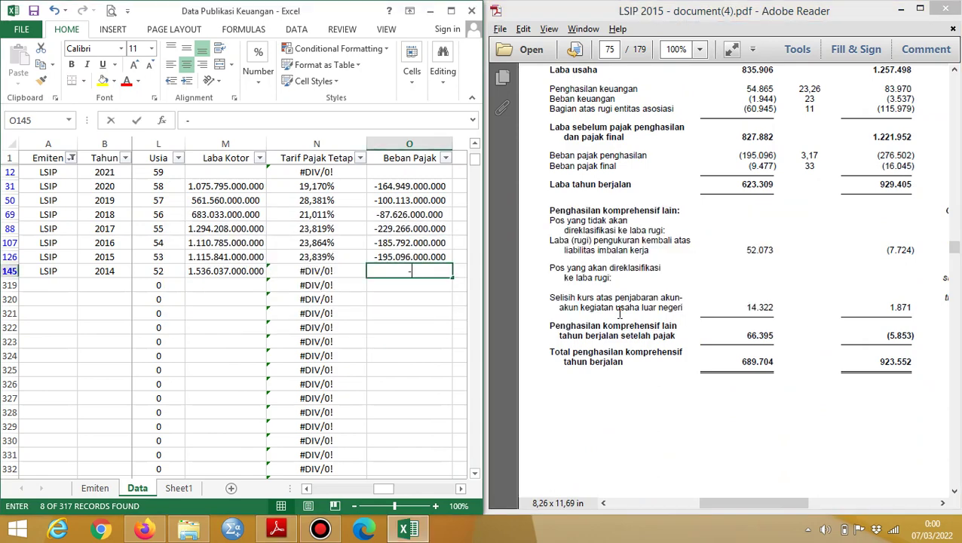
{"action": "type", "text": "276502000000"}
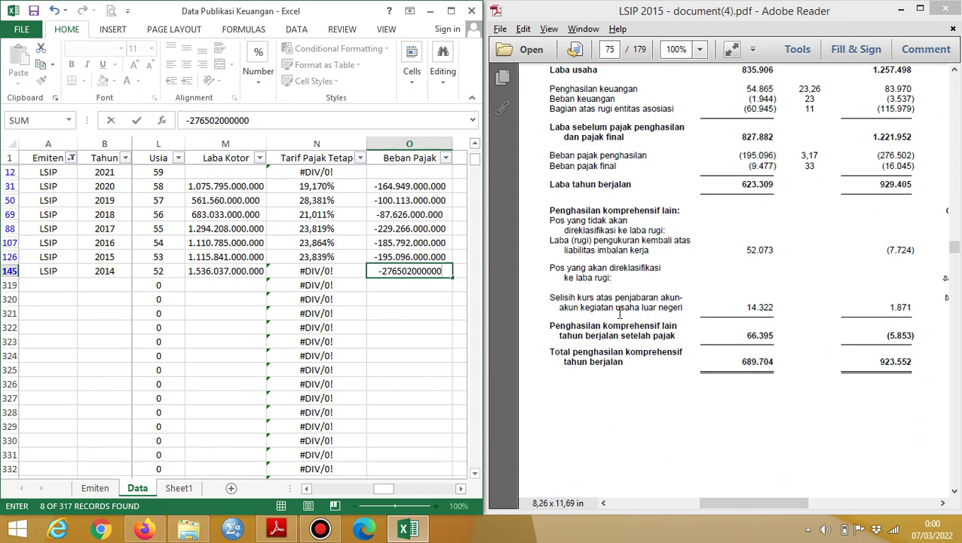
{"action": "type", "text": "-"}
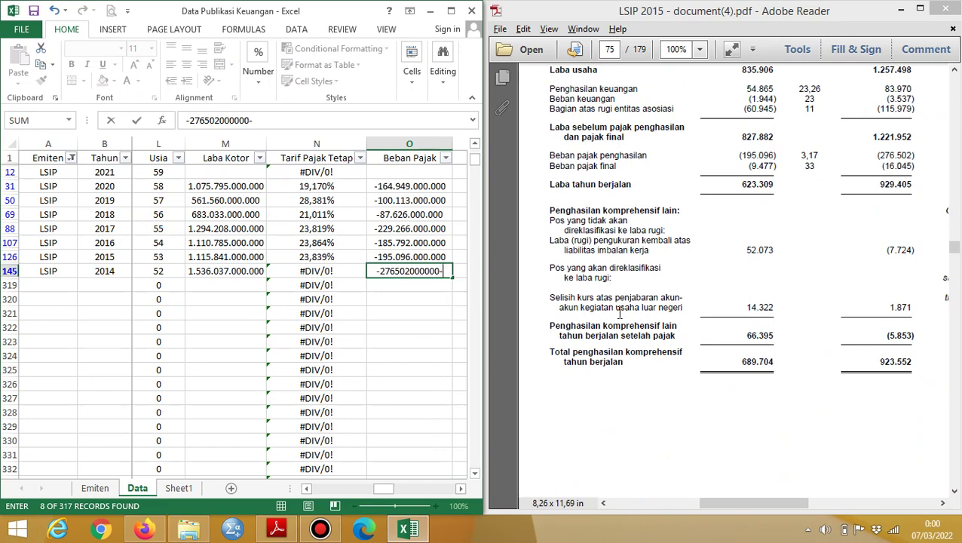
{"action": "type", "text": "16045000"}
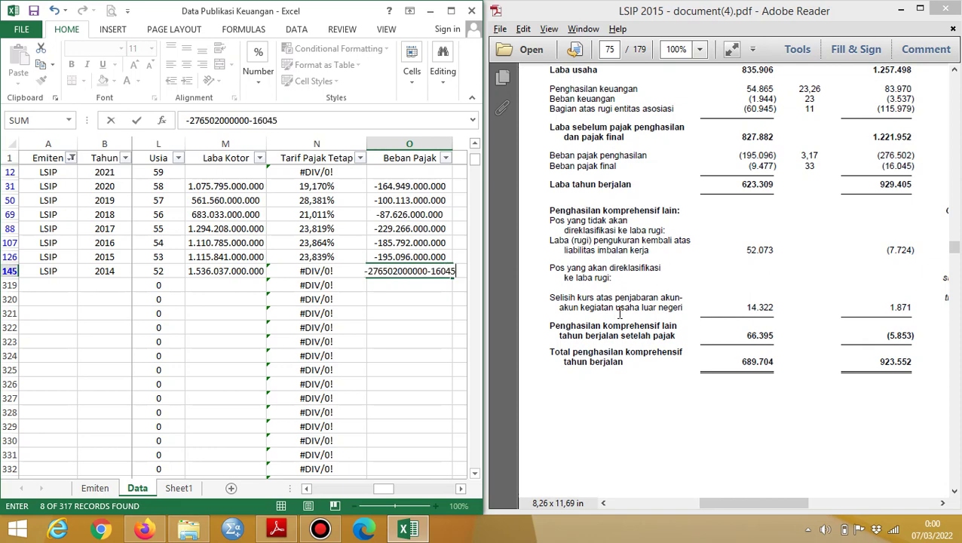
{"action": "key", "text": "Left"}
{"action": "key", "text": "Left"}
{"action": "key", "text": "Left"}
{"action": "key", "text": "Left"}
{"action": "key", "text": "Left"}
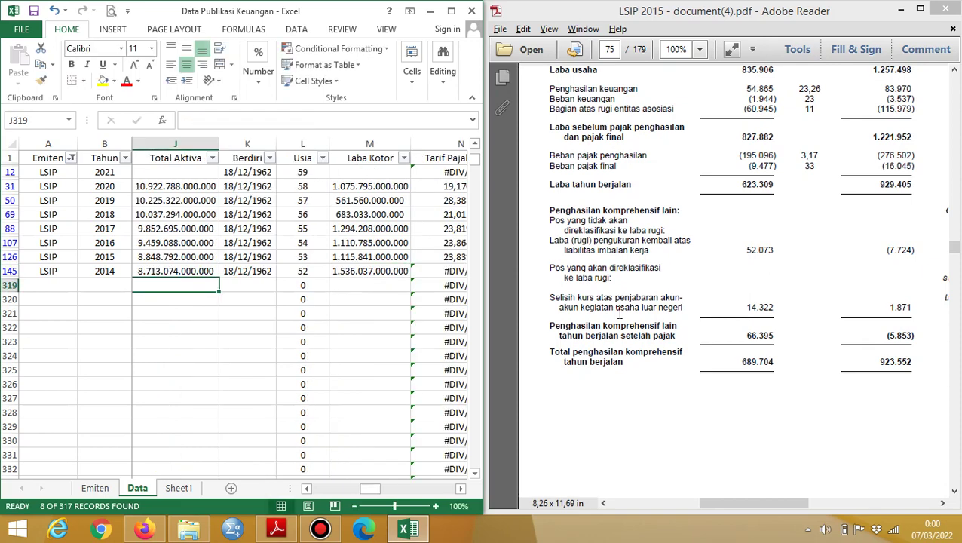
{"action": "key", "text": "Right"}
{"action": "key", "text": "Right"}
{"action": "key", "text": "Right"}
{"action": "key", "text": "Right"}
{"action": "key", "text": "Right"}
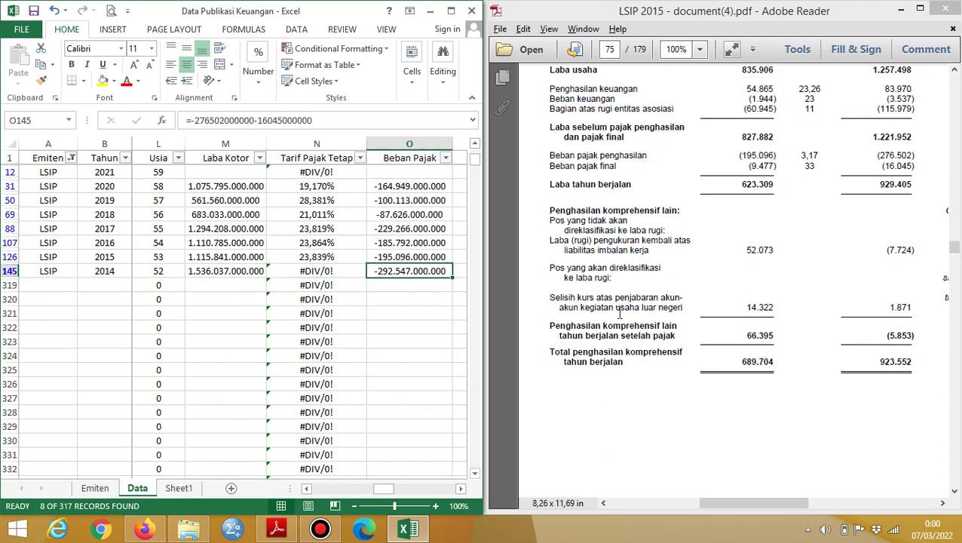
Enter LSIP's 2014 Laba Sebelum Pajak as 1.221.952.000.000 and check the resulting Tarif Pajak Tetap.
{"action": "key", "text": "Right"}
{"action": "type", "text": "1.221.95"}
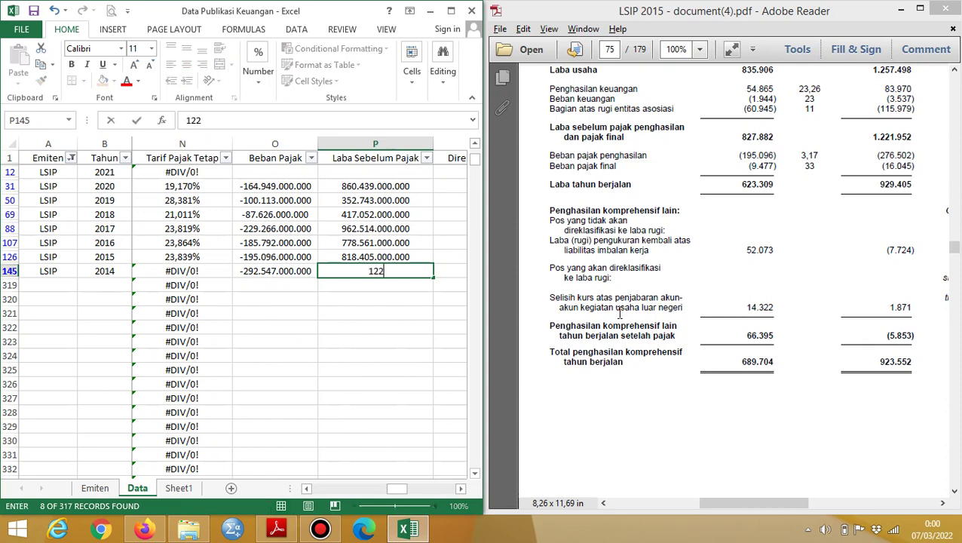
{"action": "type", "text": "2.000.000"}
{"action": "key", "text": "Right"}
{"action": "key", "text": "Left"}
{"action": "key", "text": "Left"}
{"action": "key", "text": "Left"}
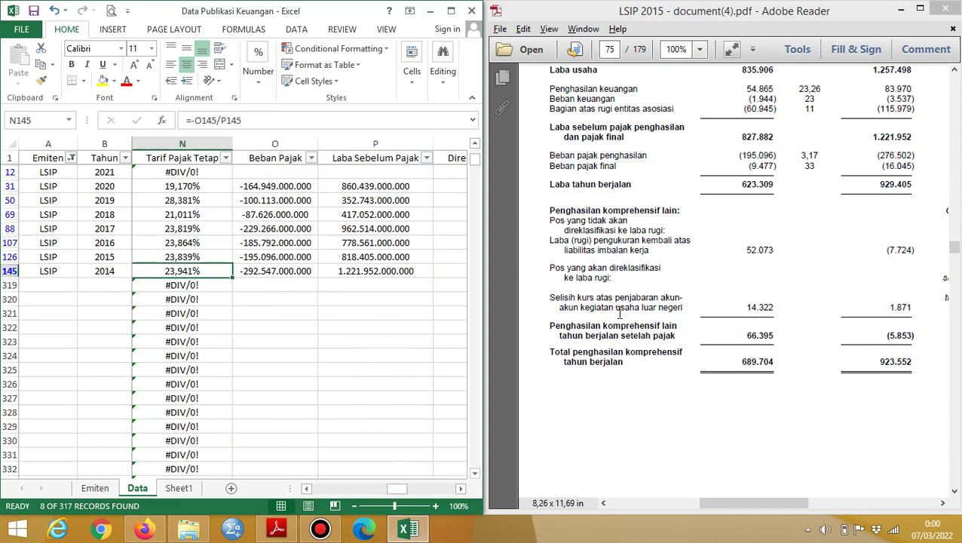
Enter the 2014 Total Liabilitas Jangka Pendek from page 74 as 746.520.000.000 in LSIP's 2014 Aktiva Lancar cell.
{"action": "key", "text": "Right"}
{"action": "key", "text": "Right"}
{"action": "key", "text": "Right"}
{"action": "key", "text": "Right"}
{"action": "key", "text": "Right"}
{"action": "key", "text": "Right"}
{"action": "left_click", "coordinate": [620, 311]}
{"action": "scroll", "coordinate": [620, 311], "scroll_direction": "up", "scroll_amount": 15}
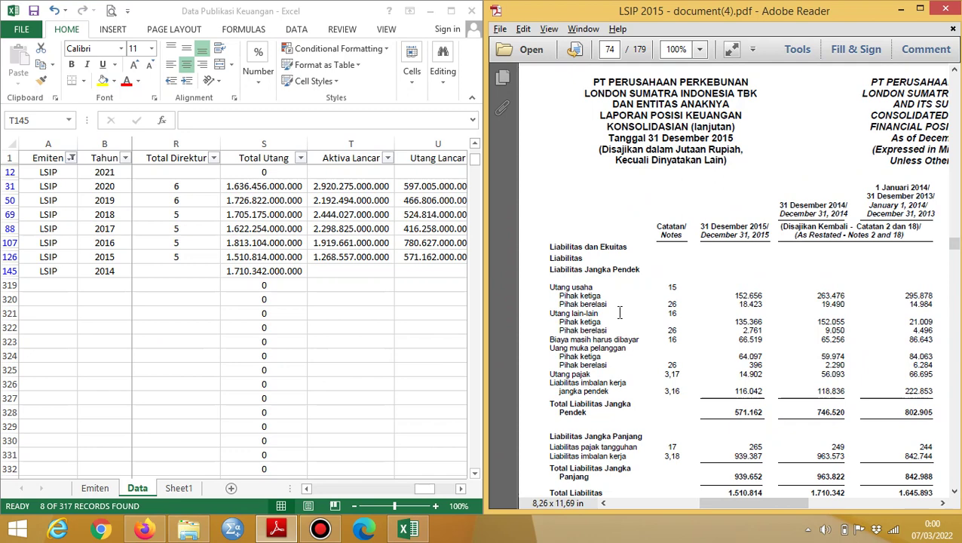
{"action": "key", "text": "alt+Tab"}
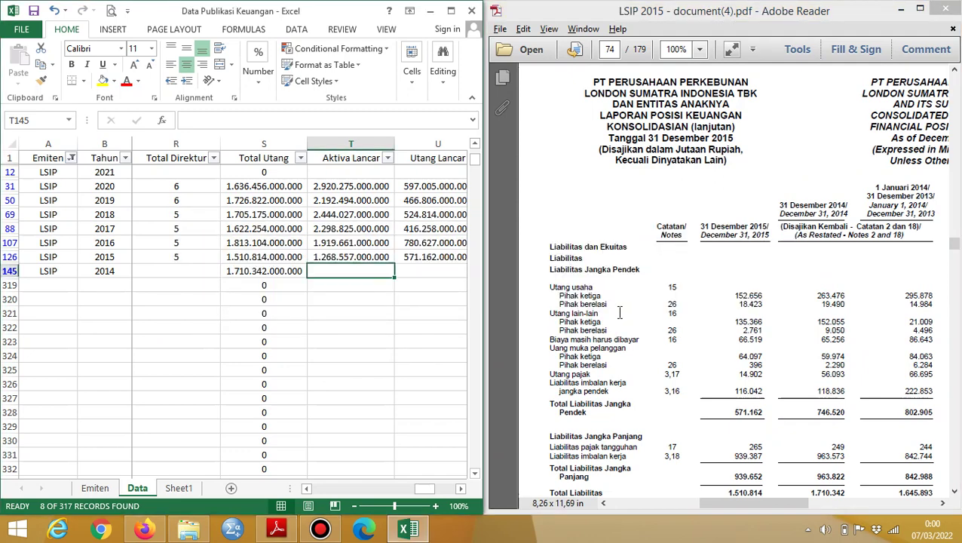
{"action": "type", "text": "746"}
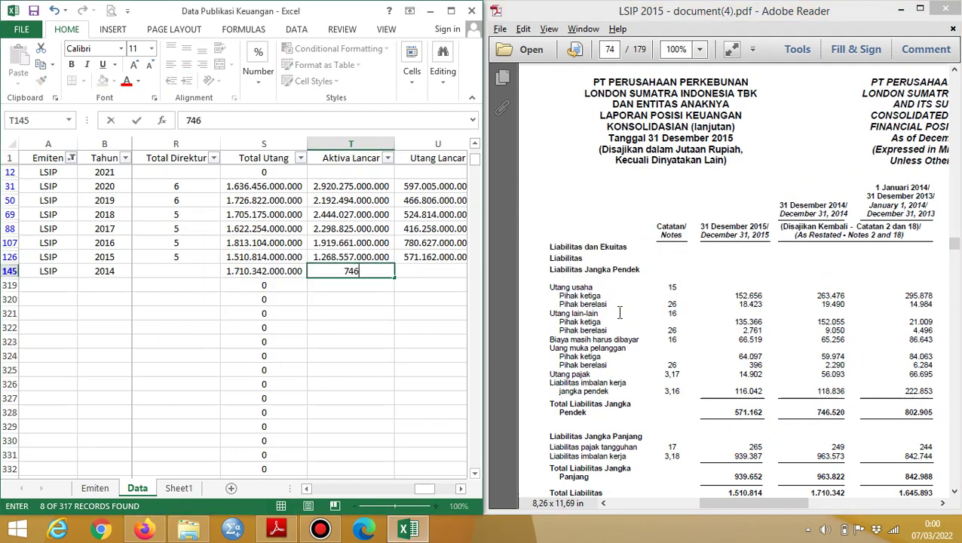
{"action": "type", "text": "52000"}
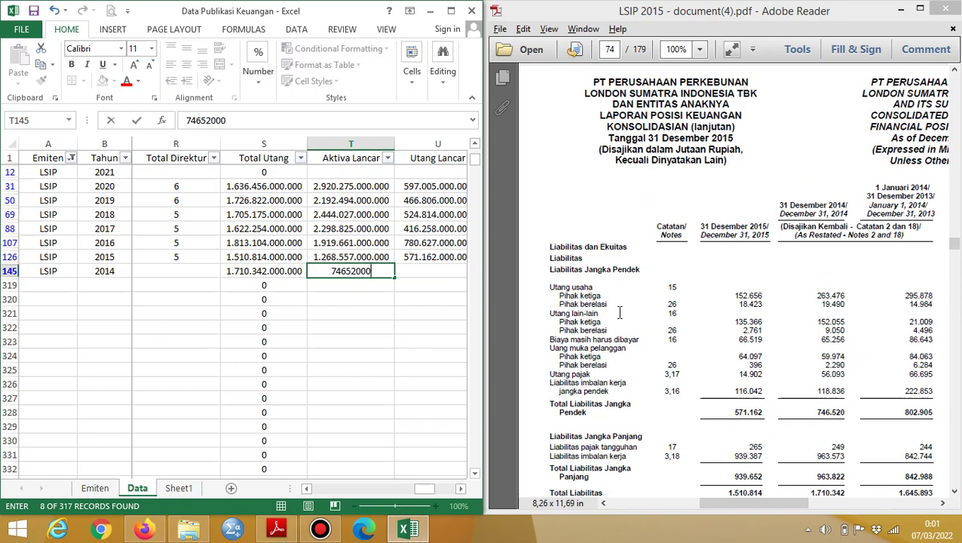
{"action": "type", "text": "0000"}
Transfer the 746.520.000.000 from Aktiva Lancar to Utang Lancar in LSIP's 2014 row, leaving Aktiva Lancar empty.
{"action": "key", "text": "Right"}
{"action": "key", "text": "Left"}
{"action": "key", "text": "ctrl+c"}
{"action": "key", "text": "Right"}
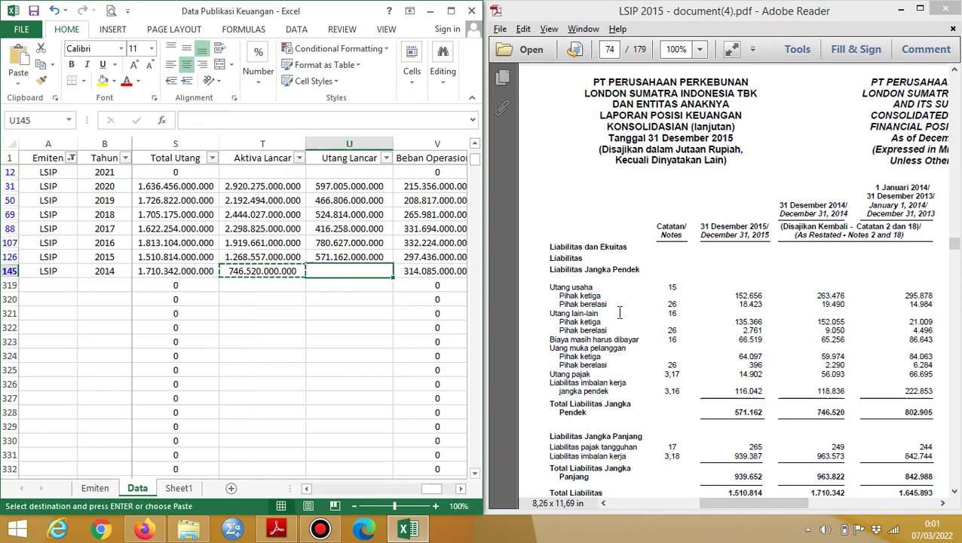
{"action": "key", "text": "Return"}
{"action": "key", "text": "Left"}
{"action": "key", "text": "Delete"}
Enter LSIP's 2014 Aktiva Lancar in full rupiah from the Total Aset Lancar of 1.863.506 million on page 73.
{"action": "left_click", "coordinate": [619, 311]}
{"action": "scroll", "coordinate": [619, 311], "scroll_direction": "up", "scroll_amount": 10}
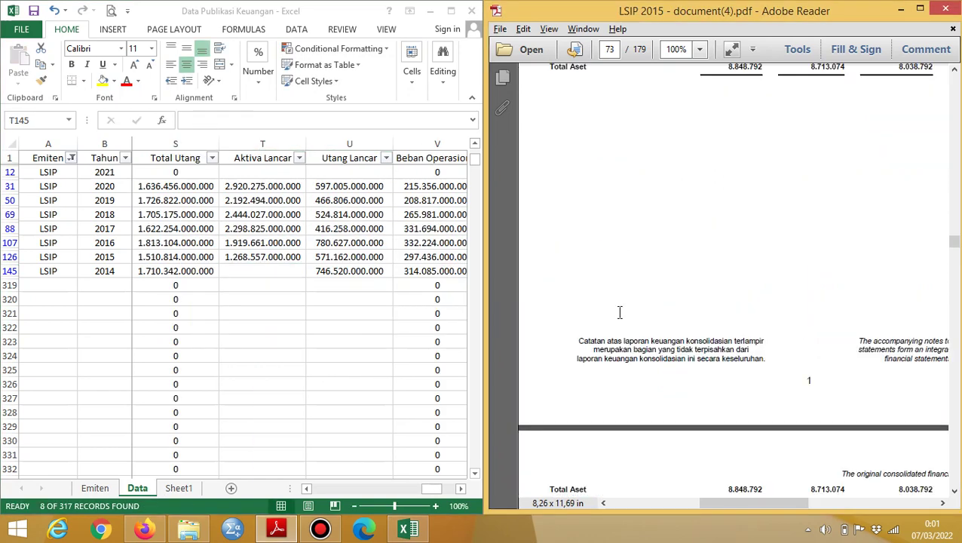
{"action": "key", "text": "alt+Tab"}
{"action": "type", "text": "1836"}
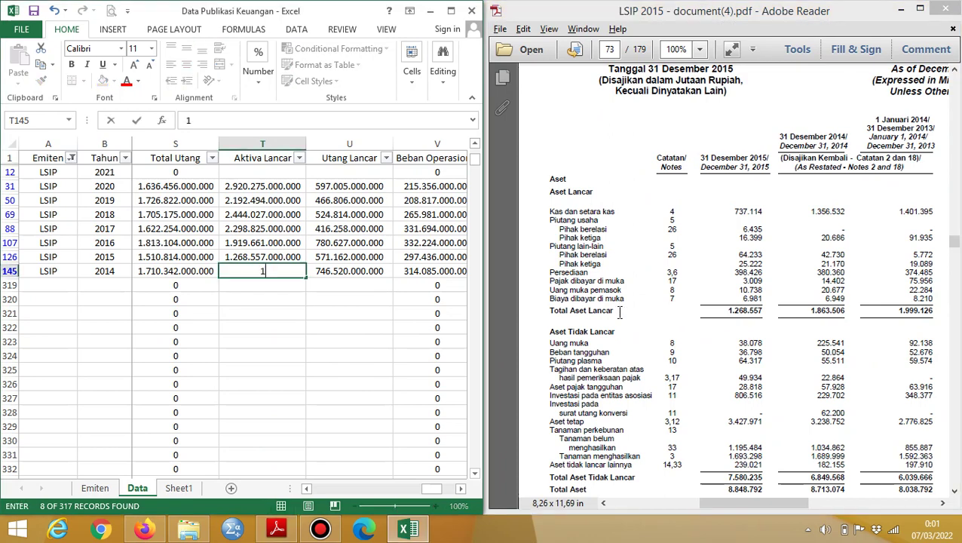
{"action": "key", "text": "BackSpace"}
{"action": "key", "text": "BackSpace"}
{"action": "type", "text": "63500000000"}
{"action": "key", "text": "Tab"}
{"action": "key", "text": "Tab"}
{"action": "key", "text": "Tab"}
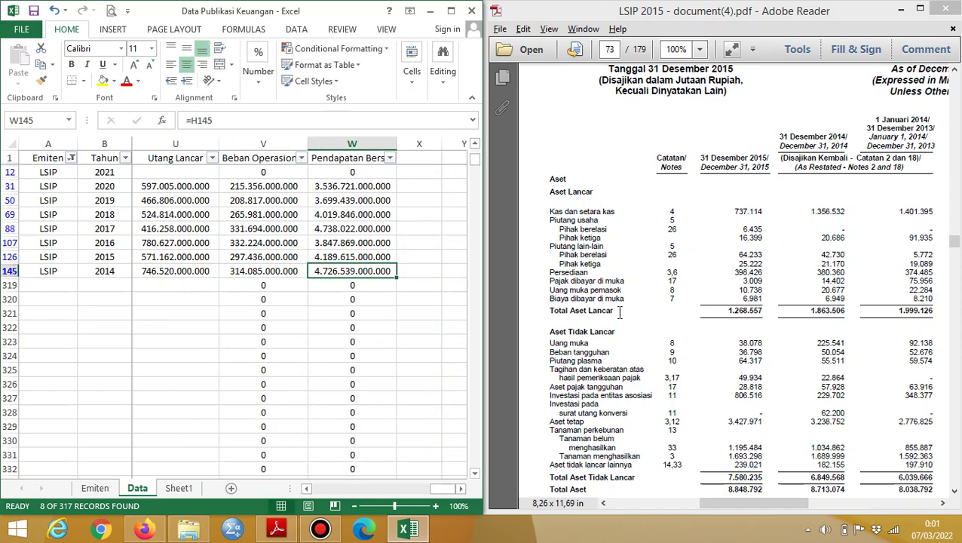
Find the board of directors as of 31 December 2014 in the annual report and enter 0 as LSIP's 2014 Direktur Wanita.
{"action": "key", "text": "Left"}
{"action": "key", "text": "Left"}
{"action": "key", "text": "Left"}
{"action": "key", "text": "Left"}
{"action": "key", "text": "Left"}
{"action": "key", "text": "Left"}
{"action": "left_click", "coordinate": [621, 317]}
{"action": "scroll", "coordinate": [622, 320], "scroll_direction": "down", "scroll_amount": 5}
{"action": "scroll", "coordinate": [621, 320], "scroll_direction": "down", "scroll_amount": 20}
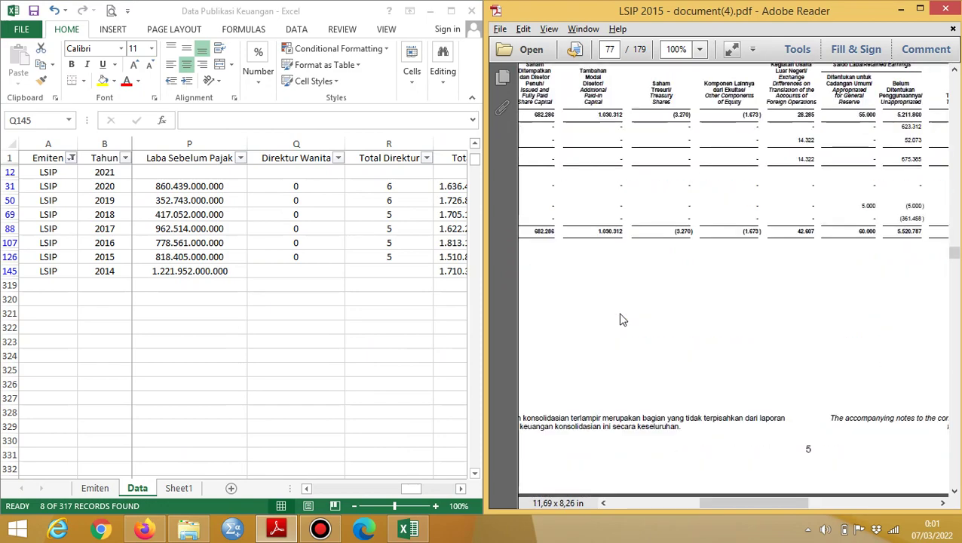
{"action": "scroll", "coordinate": [621, 320], "scroll_direction": "down", "scroll_amount": 15}
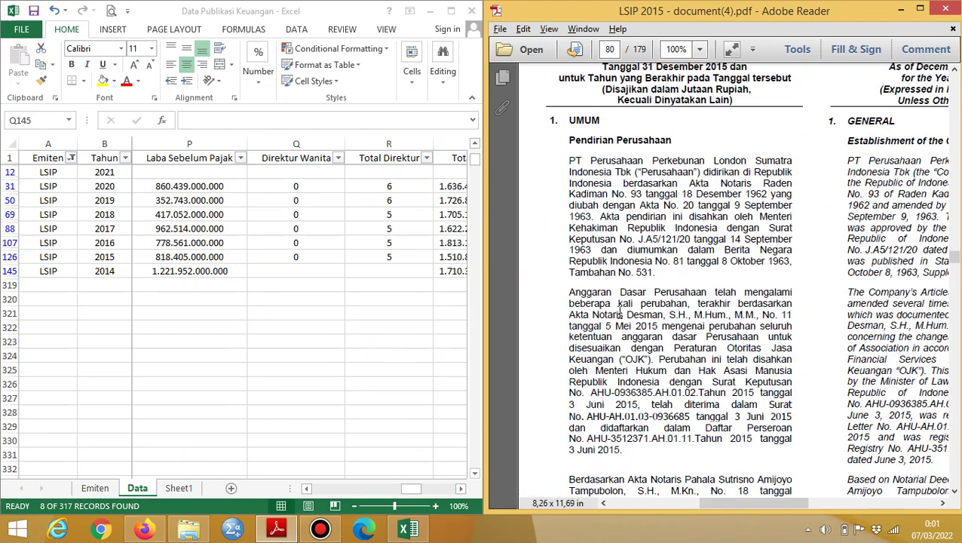
{"action": "scroll", "coordinate": [619, 315], "scroll_direction": "down", "scroll_amount": 15}
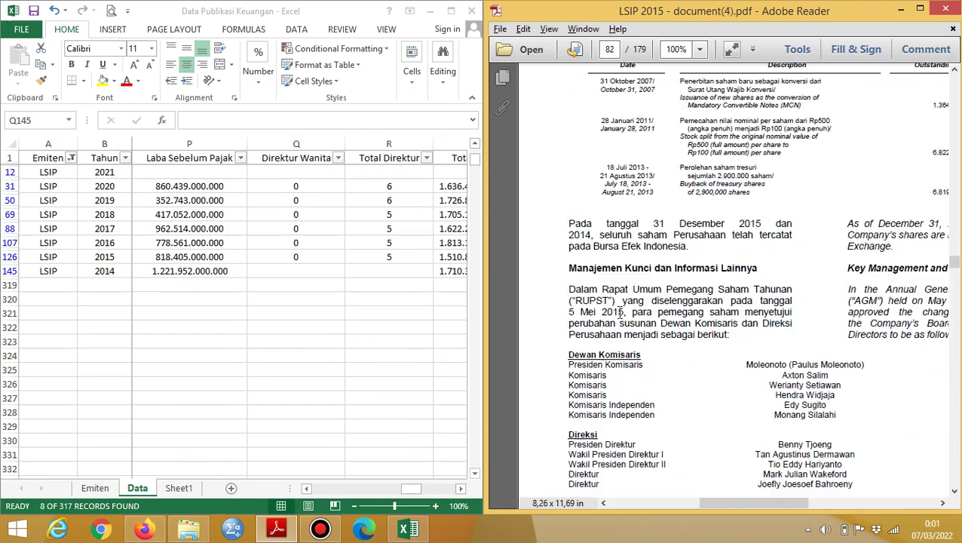
{"action": "scroll", "coordinate": [619, 314], "scroll_direction": "down", "scroll_amount": 5}
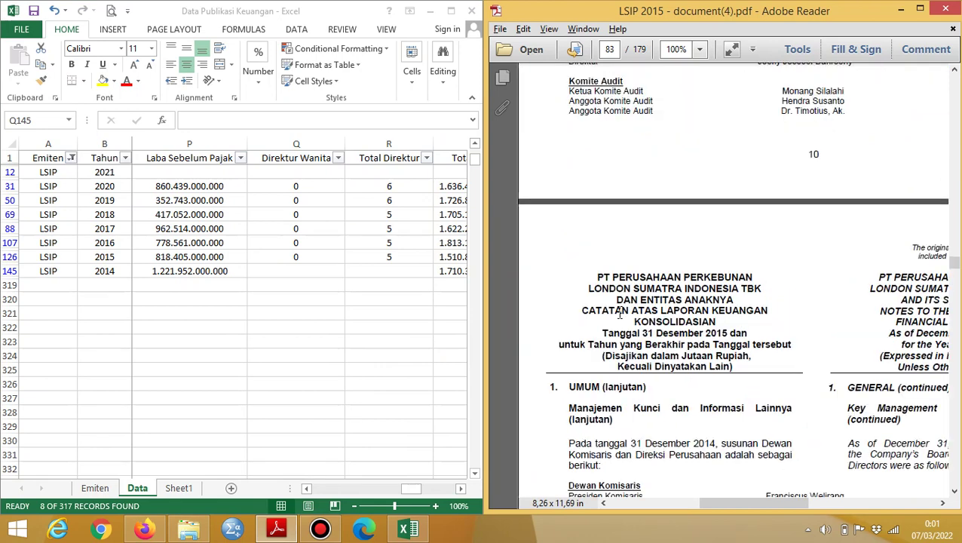
{"action": "scroll", "coordinate": [620, 315], "scroll_direction": "up", "scroll_amount": 5}
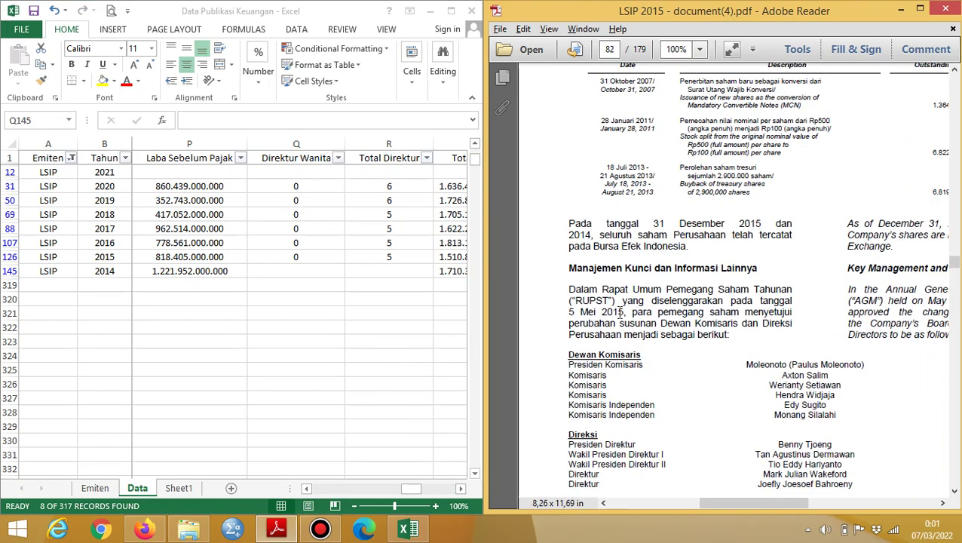
{"action": "scroll", "coordinate": [619, 315], "scroll_direction": "down", "scroll_amount": 5}
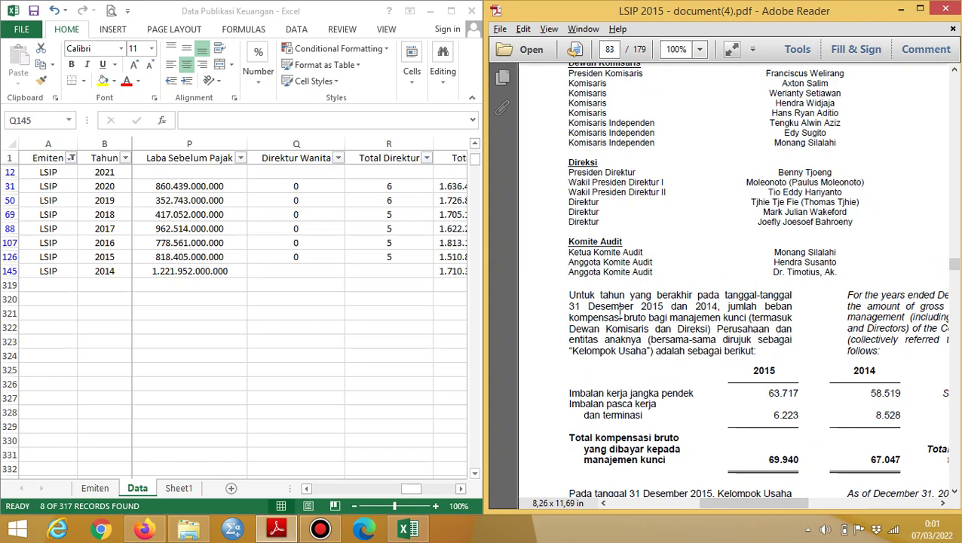
{"action": "key", "text": "alt+Tab"}
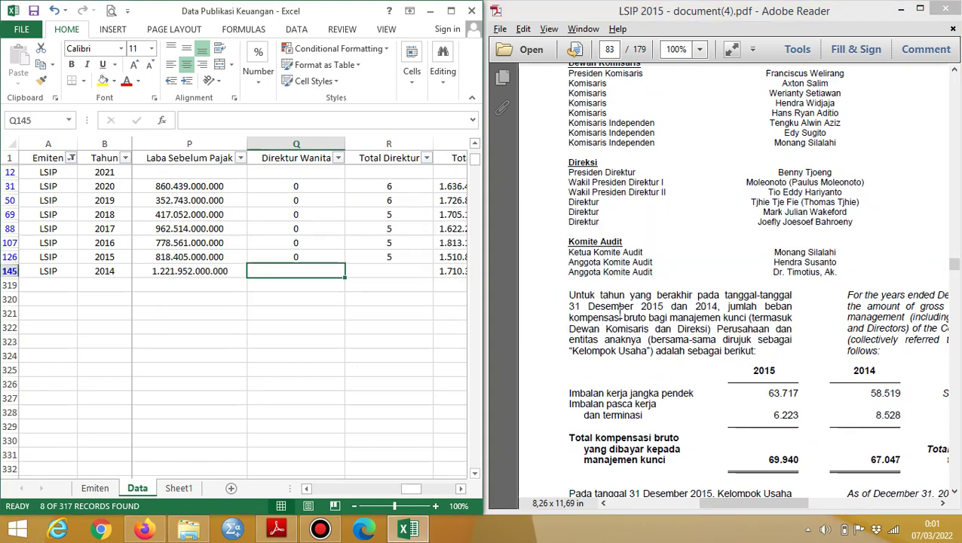
{"action": "type", "text": "0"}
{"action": "key", "text": "Tab"}
Check LSIP's 2014 row for missing values back to the Total Saham cell and select it.
{"action": "key", "text": "Left"}
{"action": "key", "text": "Left"}
{"action": "key", "text": "Left"}
{"action": "key", "text": "Left"}
{"action": "key", "text": "Left"}
{"action": "key", "text": "Left"}
{"action": "key", "text": "Left"}
{"action": "key", "text": "Left"}
{"action": "key", "text": "Left"}
{"action": "key", "text": "Left"}
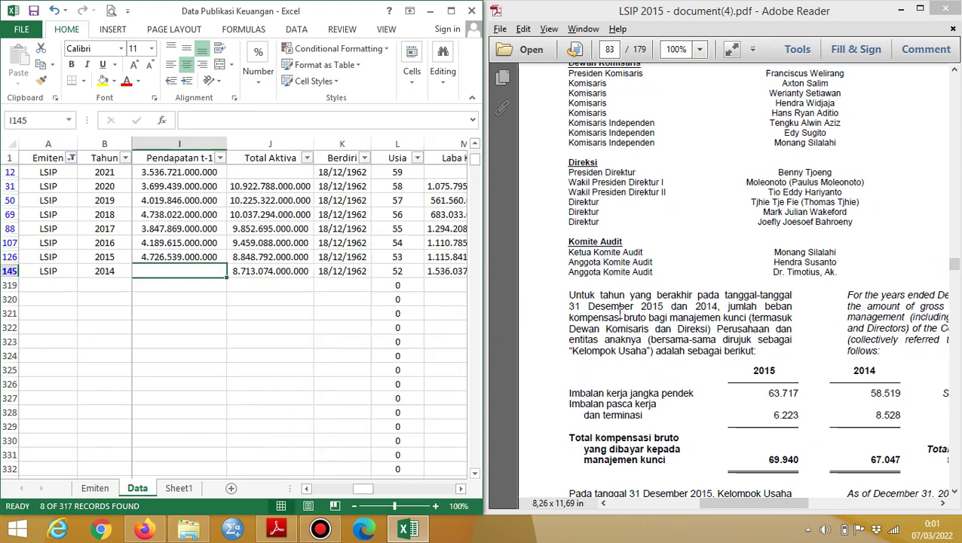
{"action": "key", "text": "Right"}
{"action": "key", "text": "alt+Tab"}
{"action": "key", "text": "alt+Tab"}
{"action": "key", "text": "Left"}
{"action": "key", "text": "Left"}
{"action": "key", "text": "Left"}
{"action": "key", "text": "Left"}
{"action": "key", "text": "Left"}
{"action": "key", "text": "Right"}
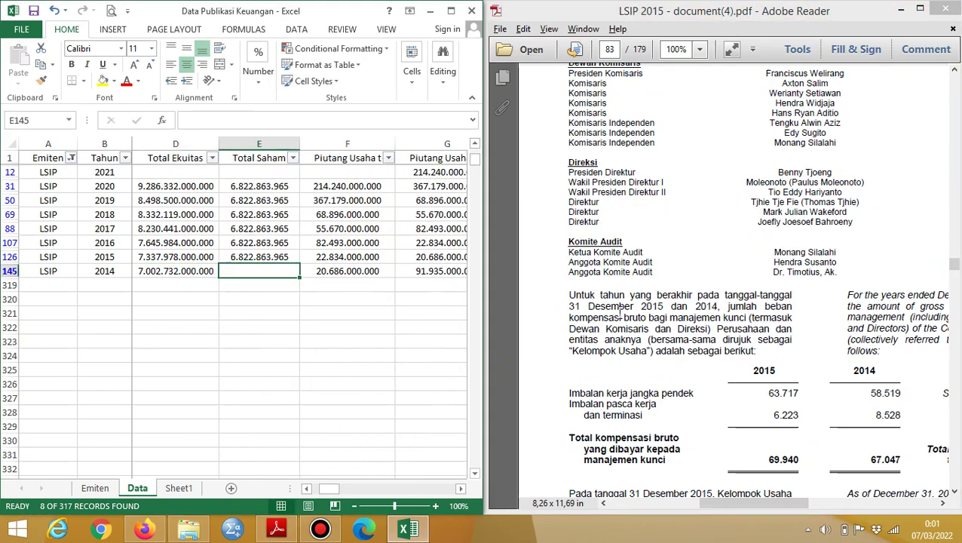
Search the annual report for "modal saham" and examine the total number of issued shares in the equity note.
{"action": "key", "text": "alt+Tab"}
{"action": "key", "text": "ctrl+f"}
{"action": "type", "text": "modal saham"}
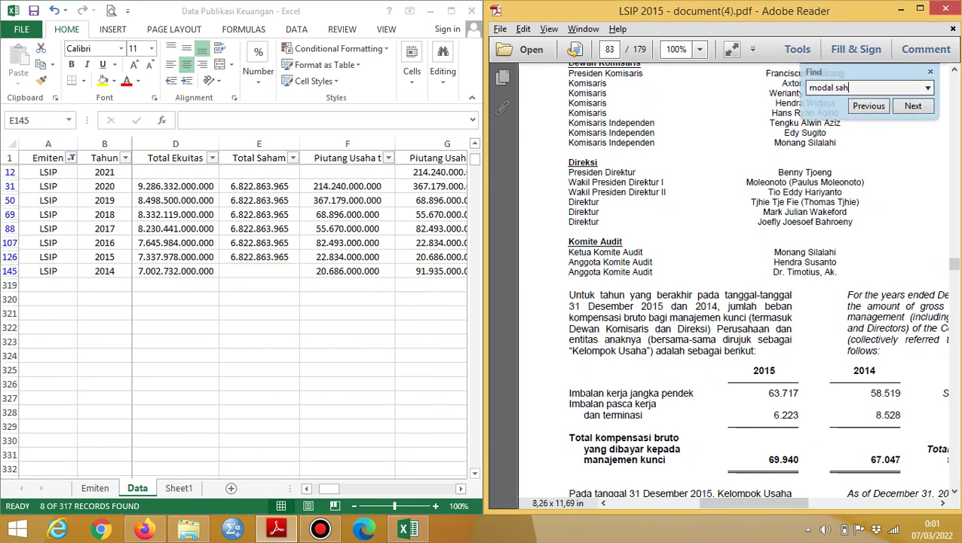
{"action": "key", "text": "Return"}
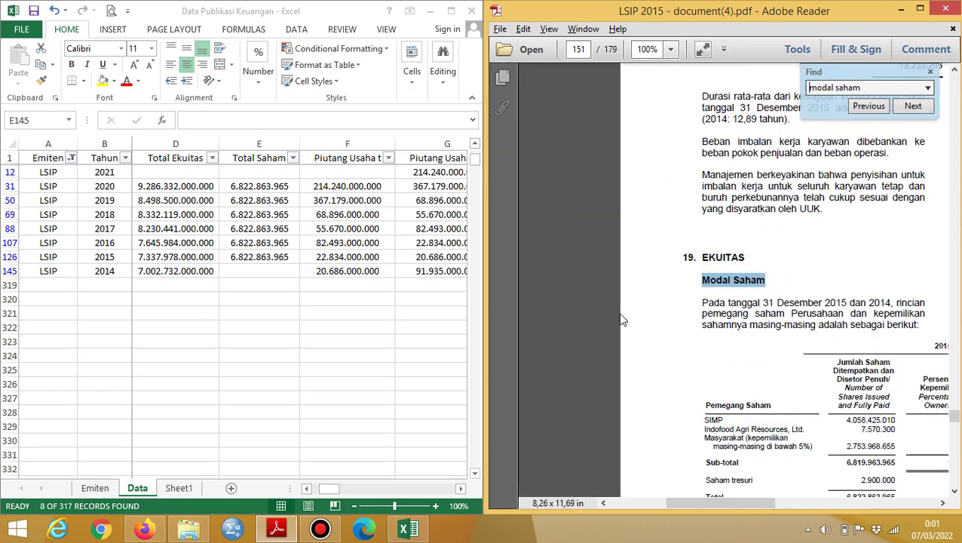
{"action": "key", "text": "alt+Tab"}
{"action": "key", "text": "alt+Tab"}
{"action": "scroll", "coordinate": [622, 320], "scroll_direction": "down", "scroll_amount": 5}
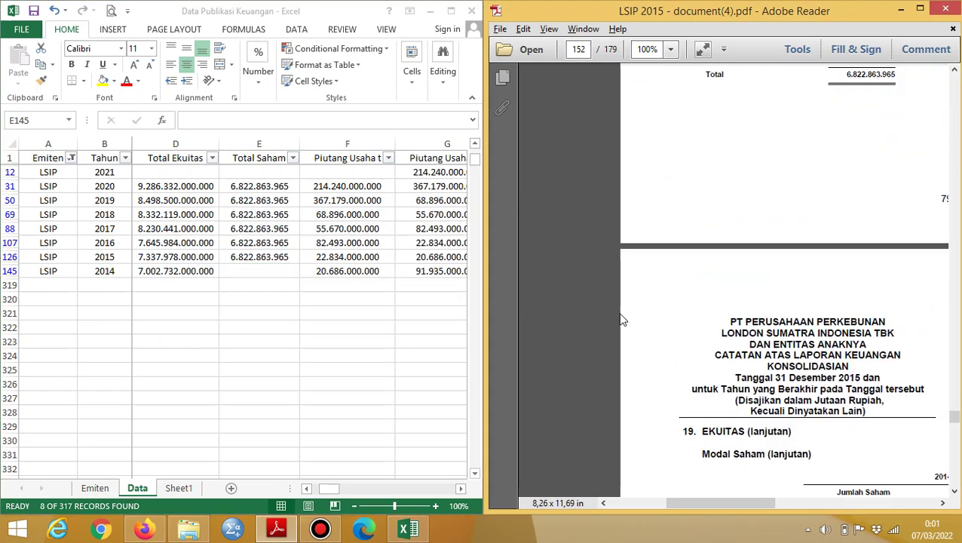
Copy LSIP's 2015 Total Saham of 6.822.863.965 into its 2014 row.
{"action": "key", "text": "alt+Tab"}
{"action": "key", "text": "Up"}
{"action": "key", "text": "ctrl+c"}
{"action": "key", "text": "Down"}
{"action": "key", "text": "ctrl+v"}
{"action": "key", "text": "Escape"}
Review all columns of LSIP's 2014 row for cells that are still empty.
{"action": "key", "text": "Right"}
{"action": "key", "text": "Right"}
{"action": "key", "text": "Right"}
{"action": "key", "text": "Right"}
{"action": "key", "text": "Right"}
{"action": "key", "text": "Right"}
{"action": "key", "text": "Right"}
{"action": "key", "text": "Right"}
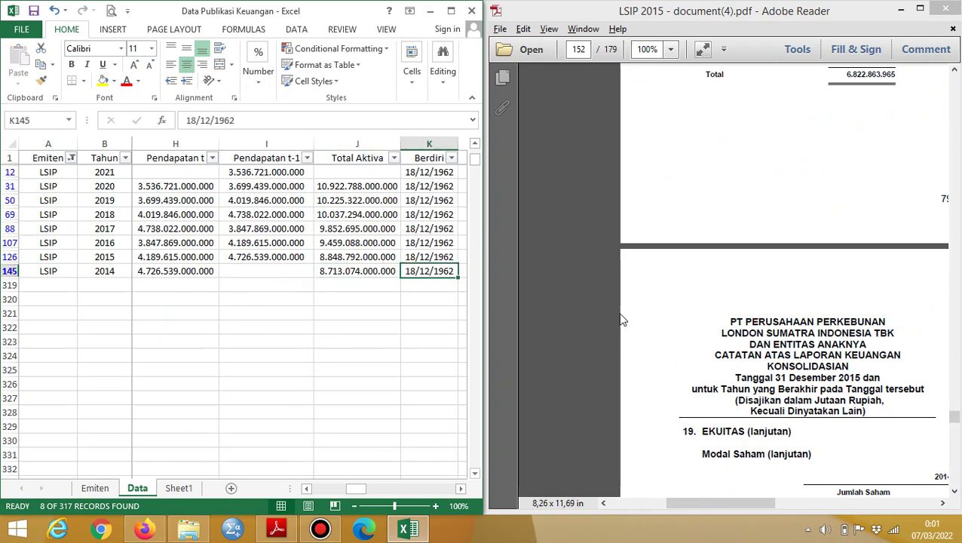
{"action": "key", "text": "Left"}
{"action": "key", "text": "Left"}
{"action": "key", "text": "Left"}
{"action": "key", "text": "Left"}
{"action": "key", "text": "Right"}
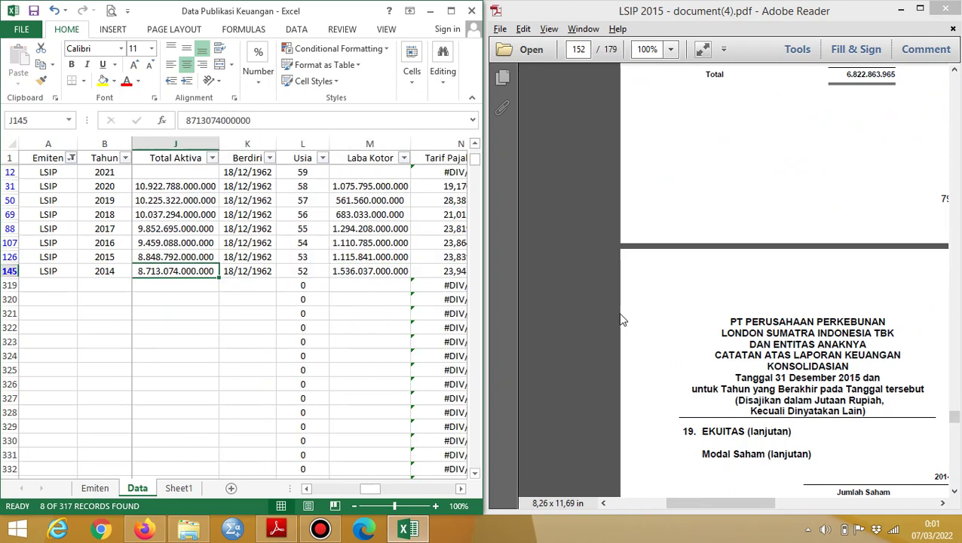
{"action": "key", "text": "Left"}
{"action": "key", "text": "Left"}
{"action": "key", "text": "Left"}
{"action": "key", "text": "Left"}
{"action": "key", "text": "Left"}
{"action": "key", "text": "Left"}
{"action": "key", "text": "Right"}
{"action": "key", "text": "Right"}
{"action": "key", "text": "Right"}
{"action": "key", "text": "Right"}
{"action": "key", "text": "Right"}
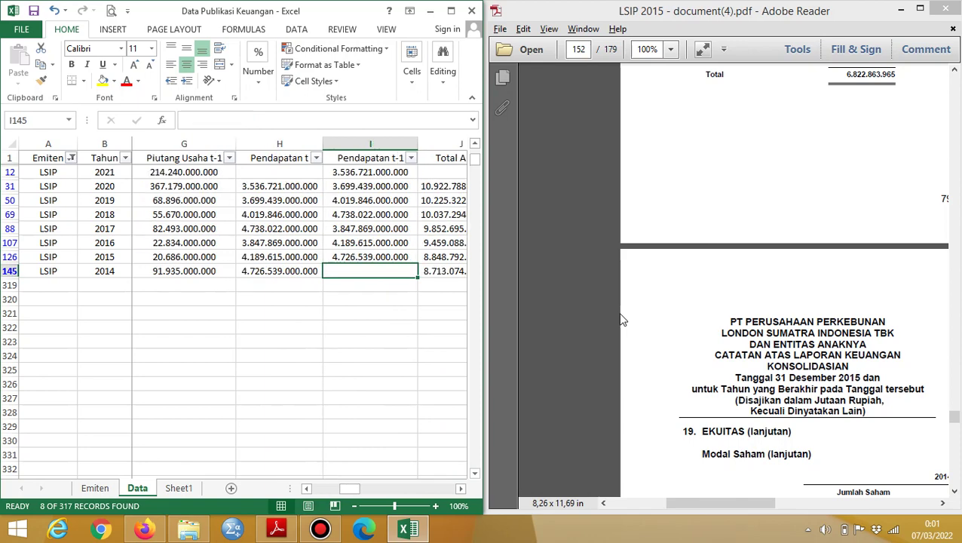
{"action": "key", "text": "Left"}
{"action": "key", "text": "Left"}
{"action": "key", "text": "Left"}
{"action": "key", "text": "Right"}
{"action": "key", "text": "Right"}
{"action": "key", "text": "Right"}
{"action": "key", "text": "Right"}
{"action": "key", "text": "Left"}
{"action": "key", "text": "Right"}
{"action": "key", "text": "Right"}
{"action": "key", "text": "ctrl+Right"}
{"action": "key", "text": "Left"}
{"action": "key", "text": "Home"}
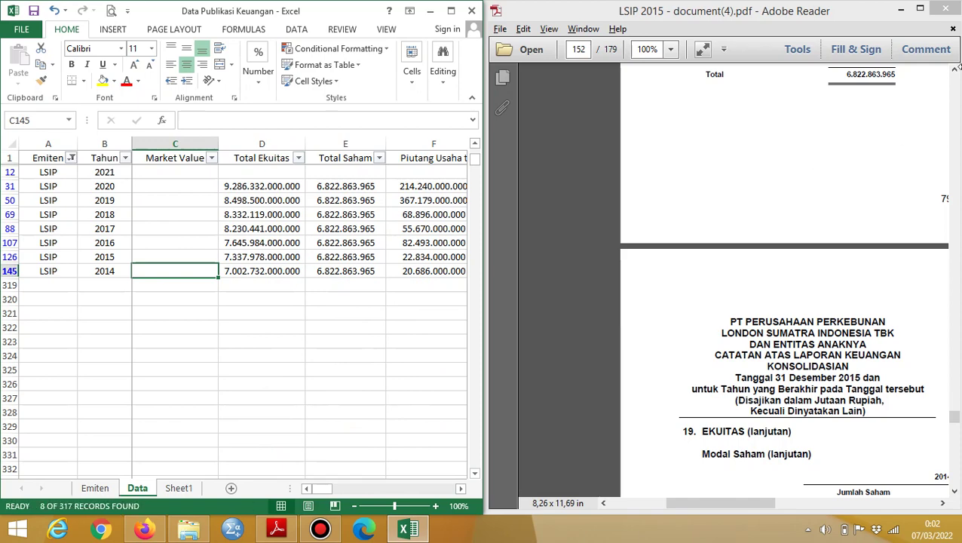
Close the annual report and fill PP London Sumatra Indonesia's name cell yellow on the Emiten sheet.
{"action": "left_click", "coordinate": [945, 10]}
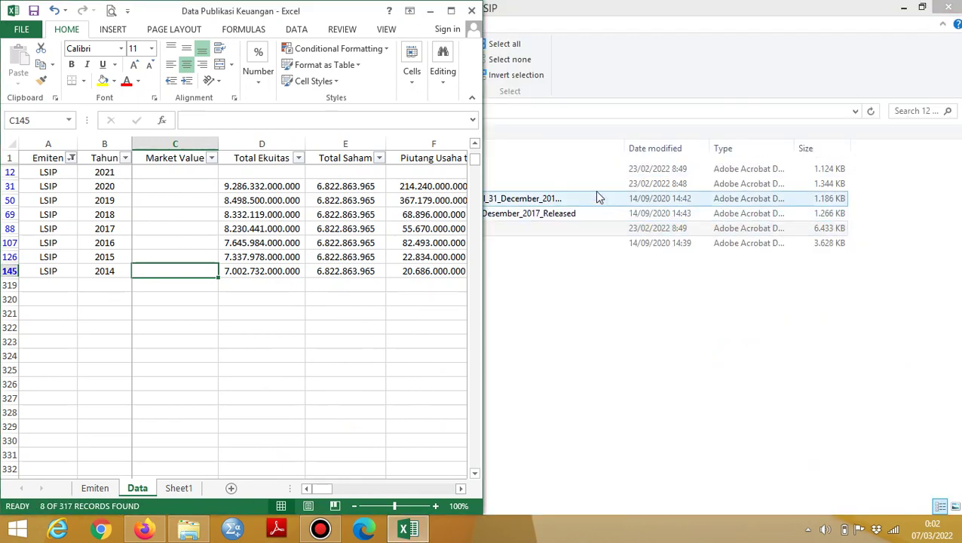
{"action": "key", "text": "ctrl+Page_Up"}
{"action": "key", "text": "Left"}
{"action": "key", "text": "Left"}
{"action": "key", "text": "Left"}
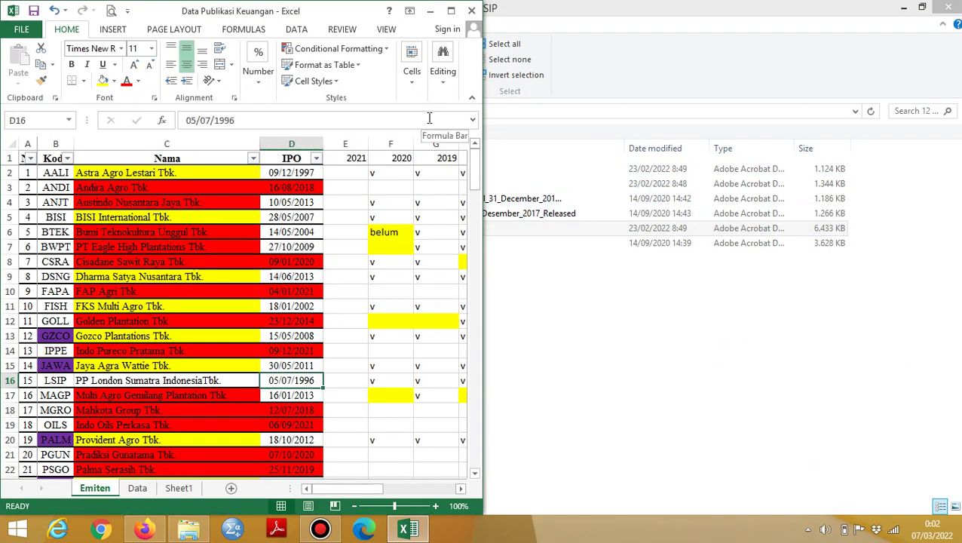
{"action": "left_click", "coordinate": [104, 81]}
Fill Bakrie Sumatera Plantations Tbk.'s name cell red in the plantation company list.
{"action": "key", "text": "ctrl+Up"}
{"action": "key", "text": "Down"}
{"action": "key", "text": "Down"}
{"action": "key", "text": "Down"}
{"action": "key", "text": "ctrl+Down"}
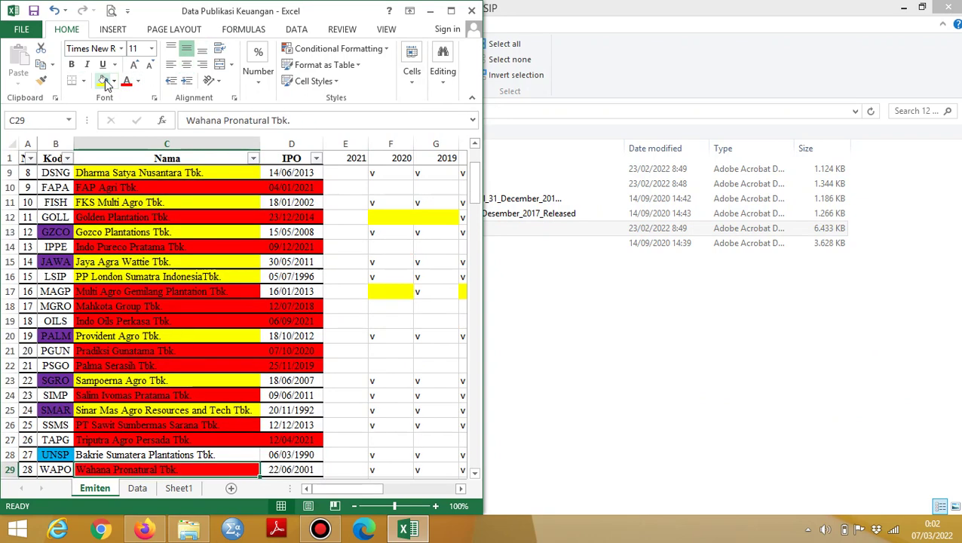
{"action": "key", "text": "Down"}
{"action": "key", "text": "Down"}
{"action": "key", "text": "Up"}
{"action": "key", "text": "Up"}
{"action": "key", "text": "Up"}
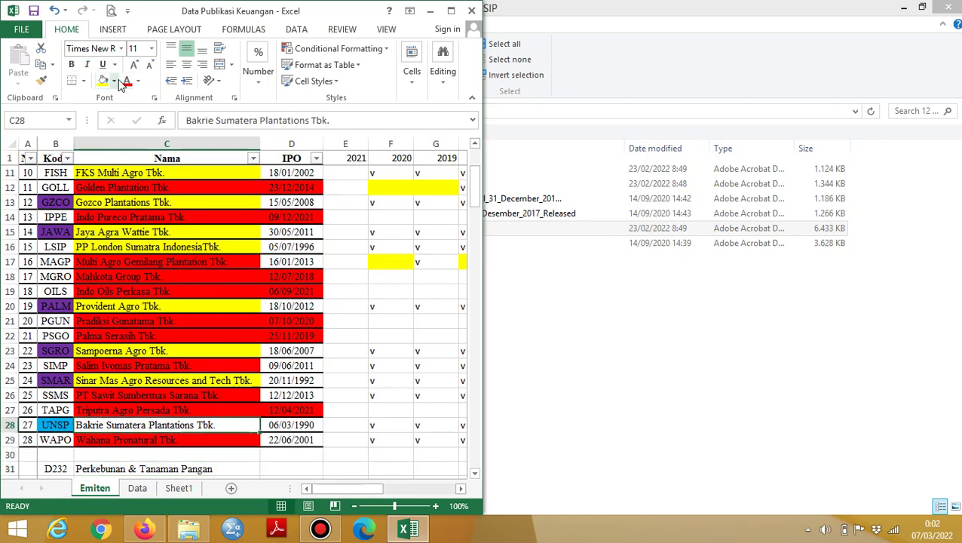
{"action": "left_click", "coordinate": [114, 80]}
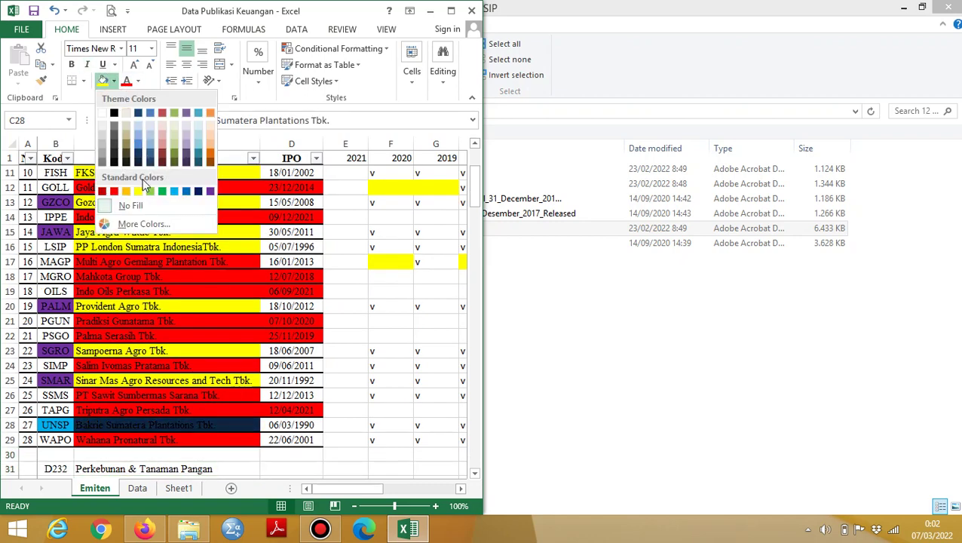
{"action": "left_click", "coordinate": [113, 191]}
{"action": "key", "text": "Right"}
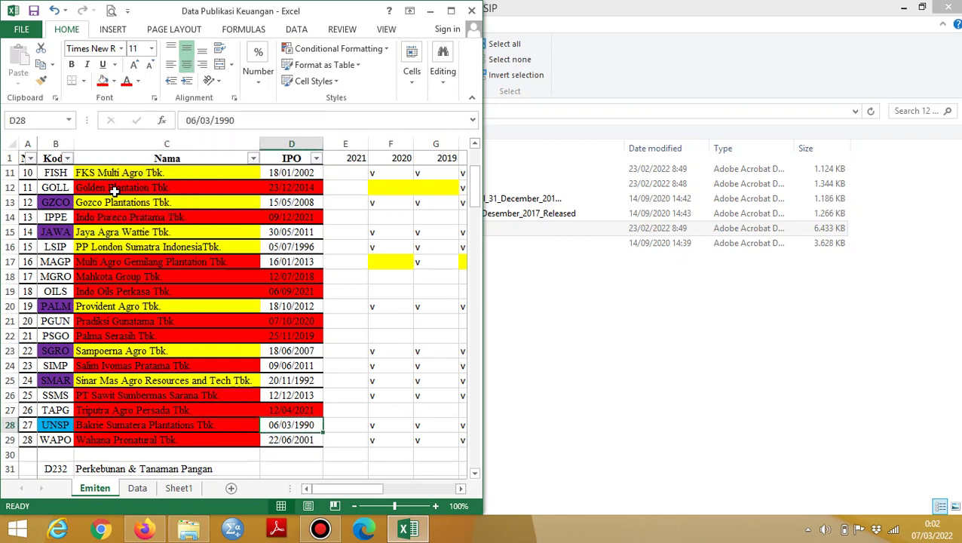
Examine the Fish, Meat, & Poultry list on the Emiten sheet for companies that are not yet highlighted.
{"action": "key", "text": "Down"}
{"action": "key", "text": "Down"}
{"action": "key", "text": "Left"}
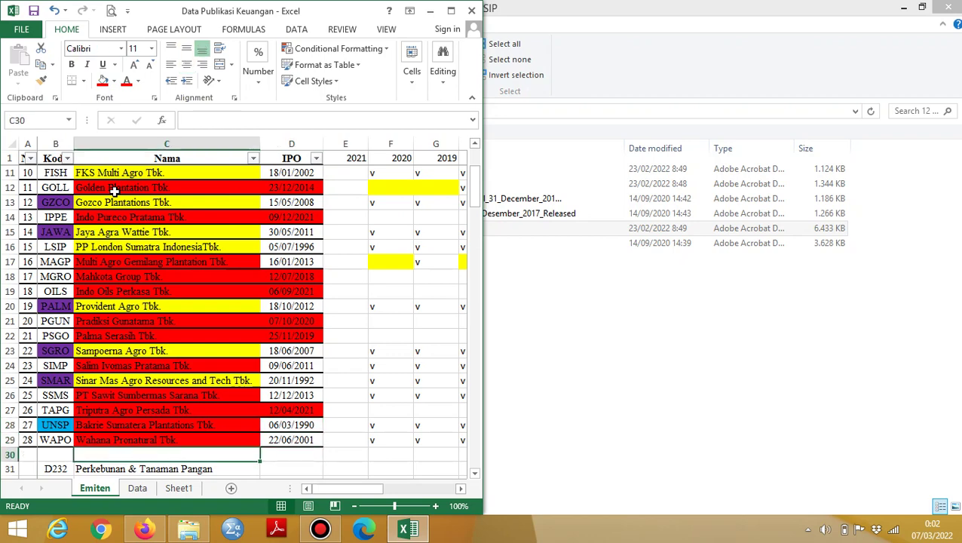
{"action": "key", "text": "Page_Down"}
{"action": "key", "text": "Up"}
{"action": "key", "text": "Up"}
{"action": "key", "text": "Up"}
{"action": "key", "text": "Up"}
{"action": "key", "text": "Up"}
{"action": "key", "text": "Up"}
{"action": "key", "text": "Up"}
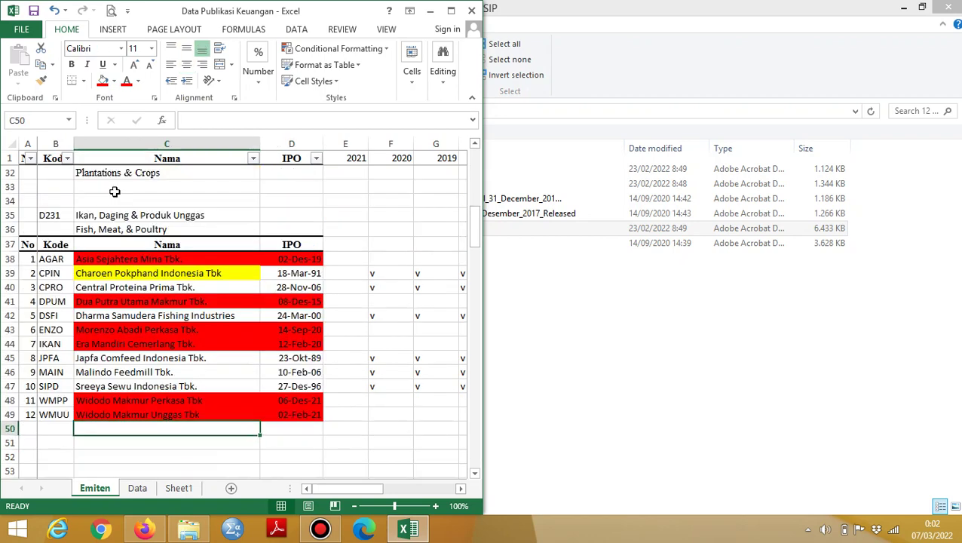
Filter the Data sheet's Emiten column to CPRO and select its 2020 Total Ekuitas cell.
{"action": "key", "text": "ctrl+Page_Down"}
{"action": "left_click", "coordinate": [320, 528]}
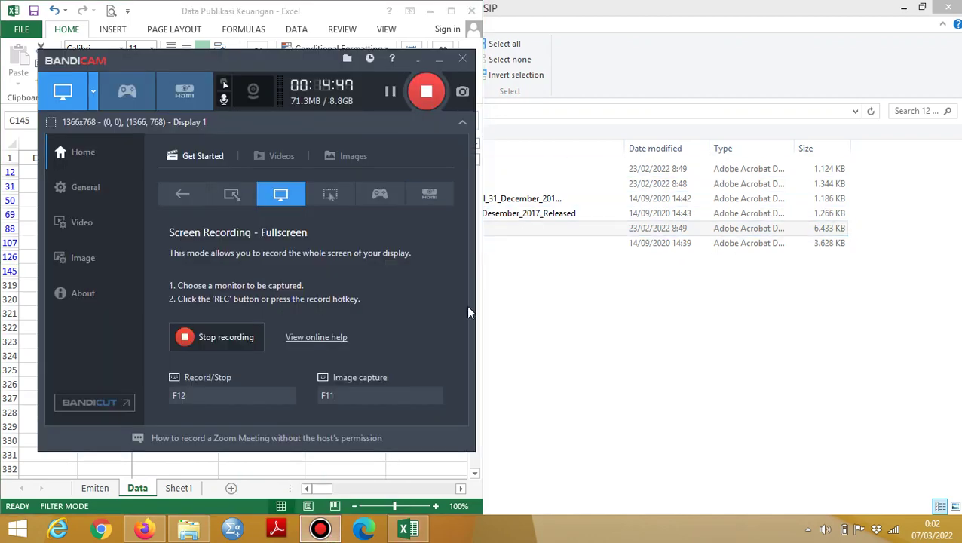
{"action": "left_click", "coordinate": [477, 311]}
{"action": "left_click", "coordinate": [72, 158]}
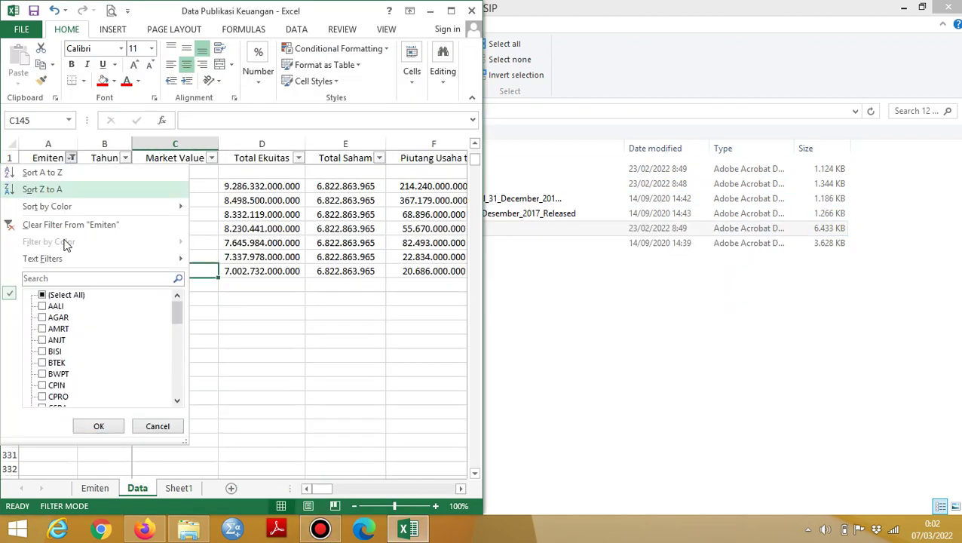
{"action": "left_click", "coordinate": [76, 278]}
{"action": "type", "text": "cpro"}
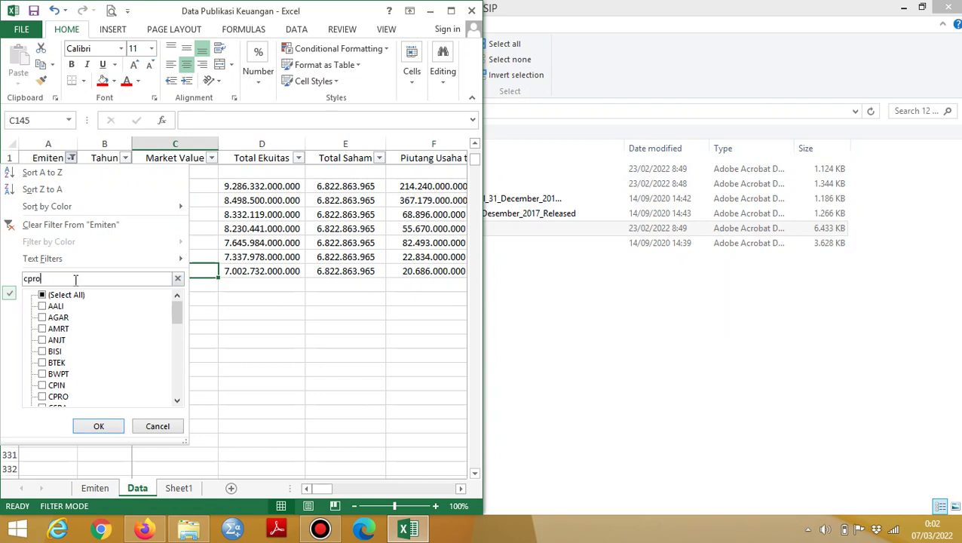
{"action": "key", "text": "Return"}
{"action": "key", "text": "Right"}
{"action": "key", "text": "Down"}
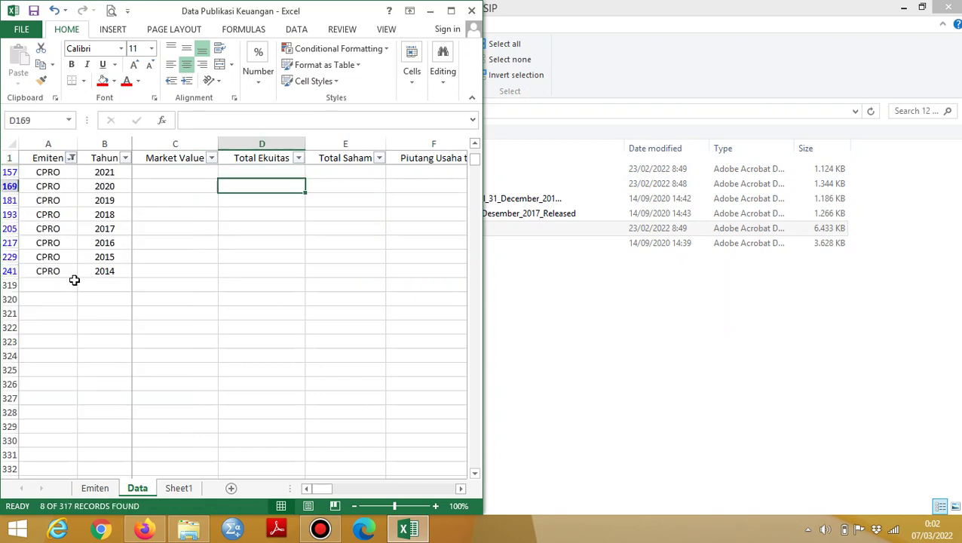